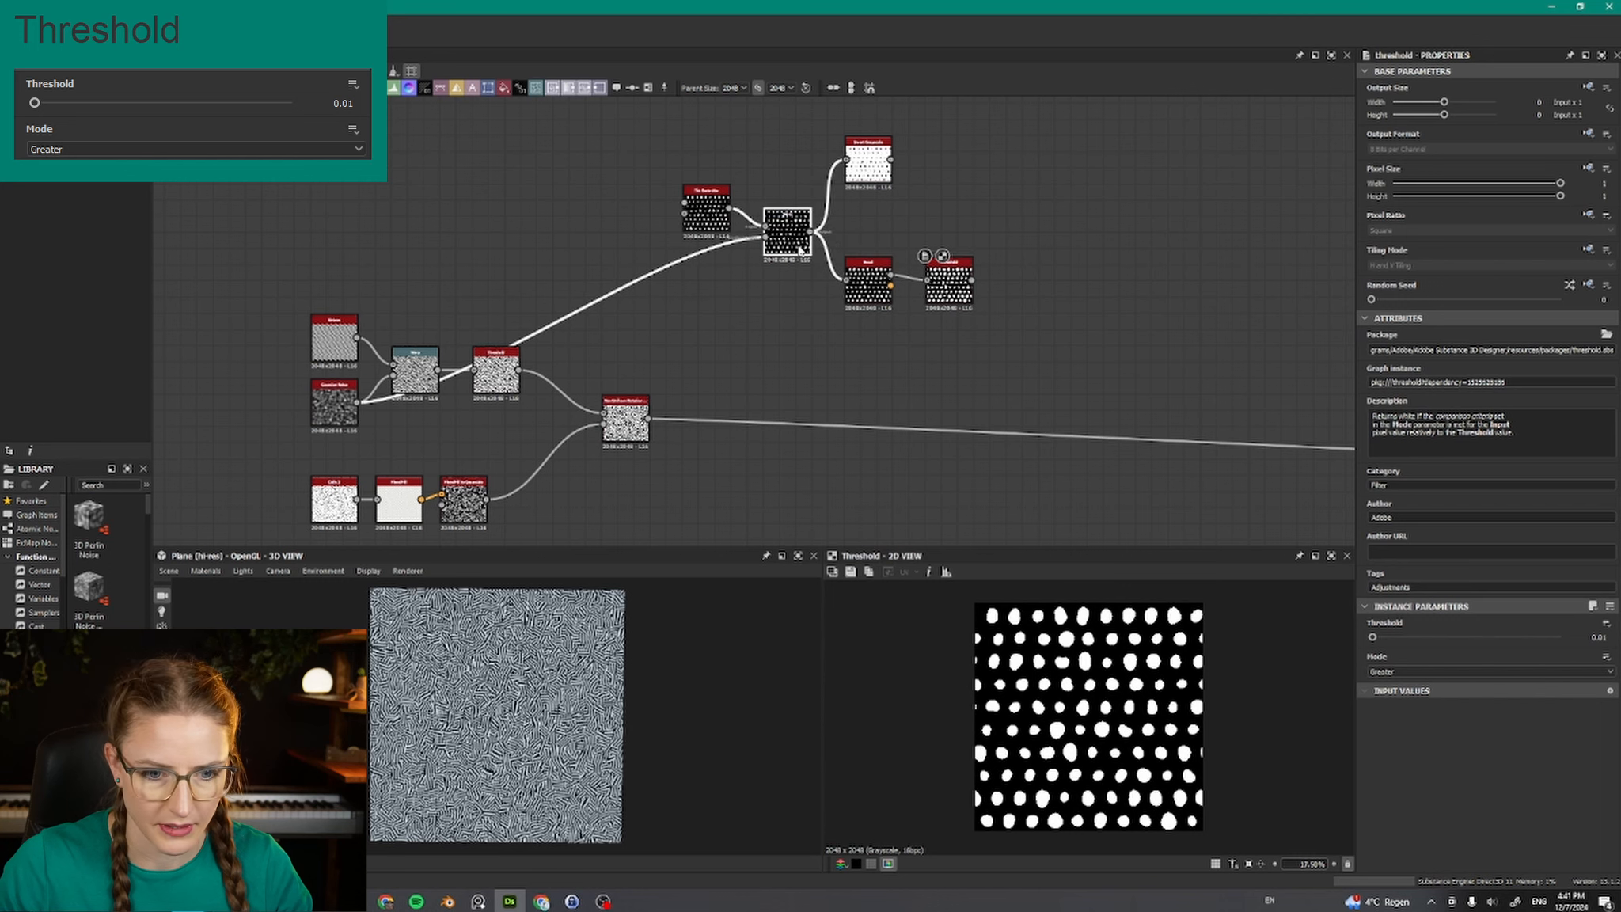
Arrange the Invert Grayscale, Bevel and Threshold nodes more compactly beside the Warp node of the dot pattern.
left_click(948, 286)
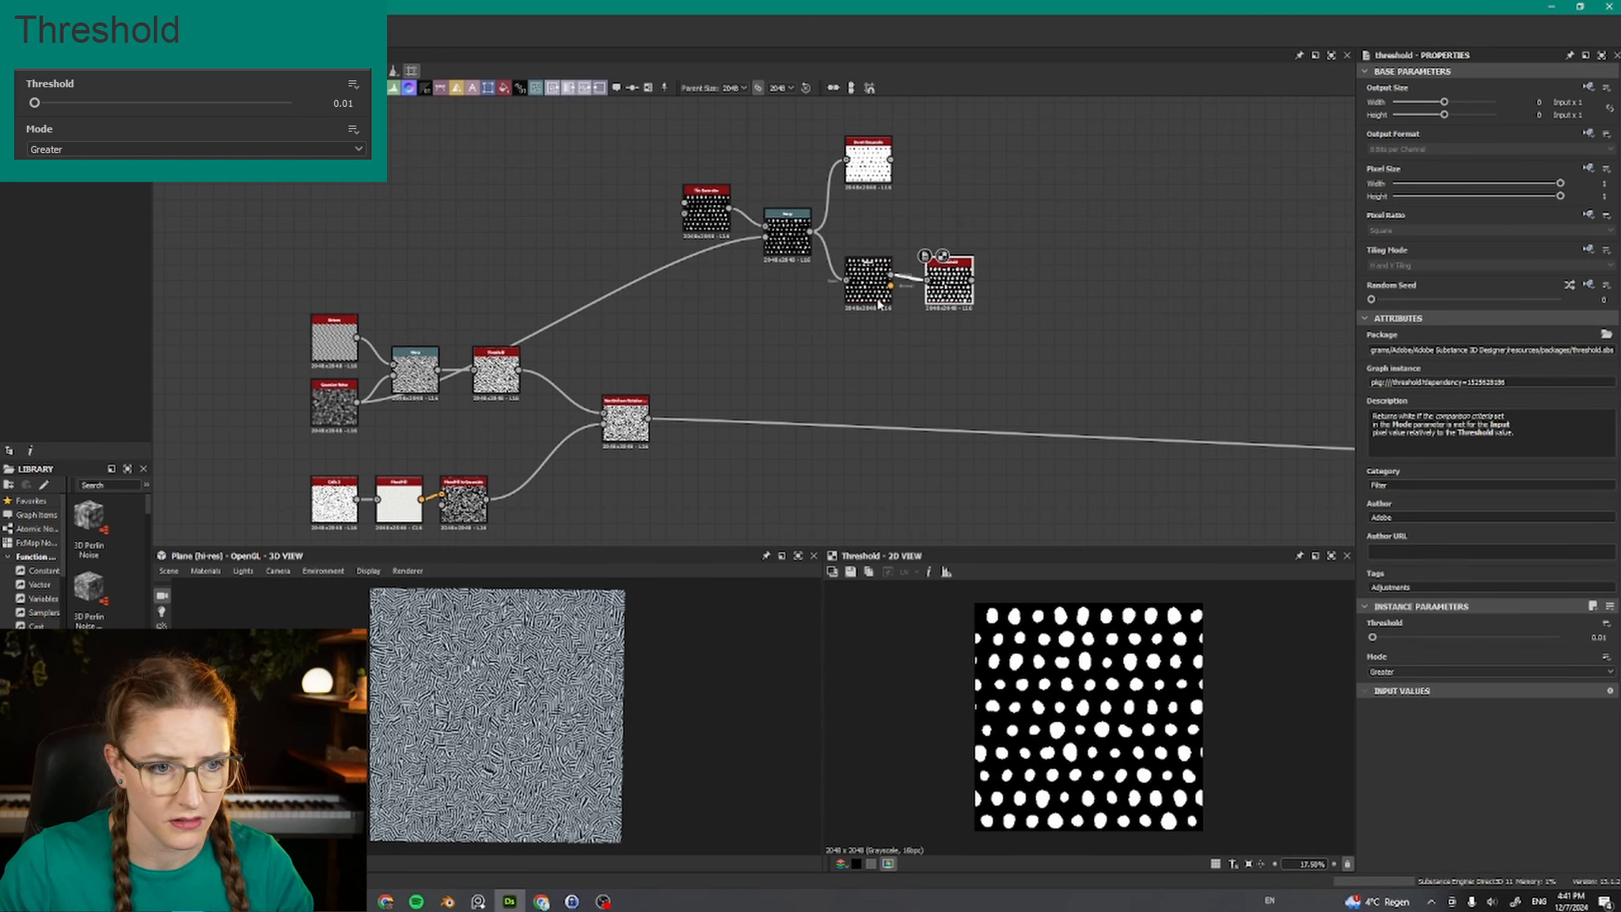
left_click_drag(948, 287, 933, 292)
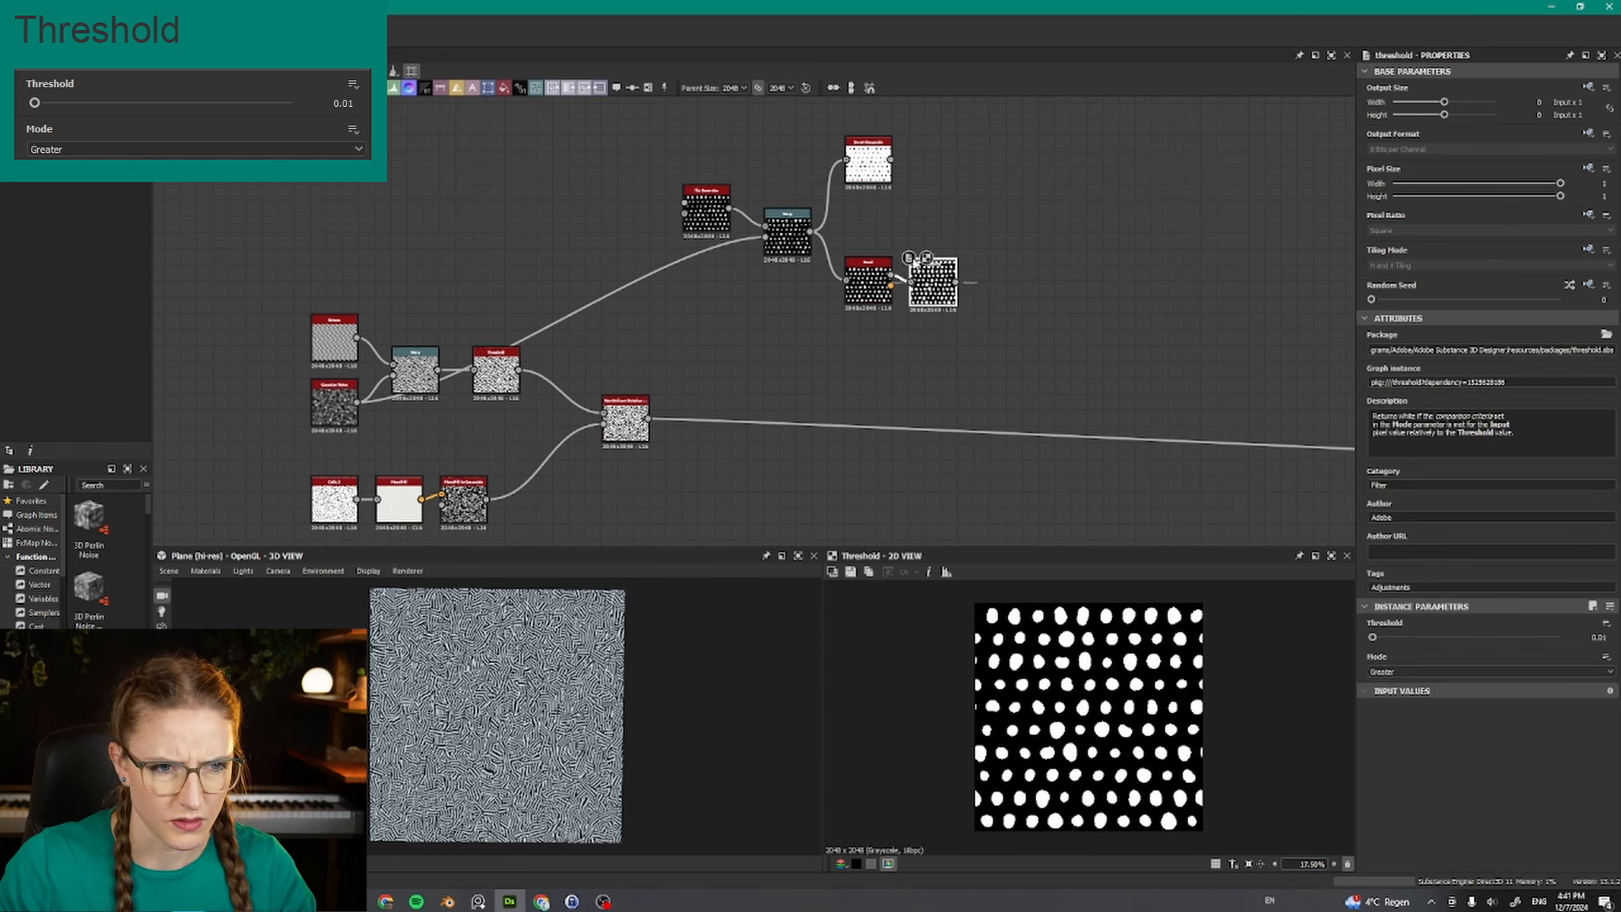
left_click_drag(873, 162, 873, 195)
left_click(873, 273)
left_click(930, 284, "ctrl")
left_click_drag(930, 283, 929, 258)
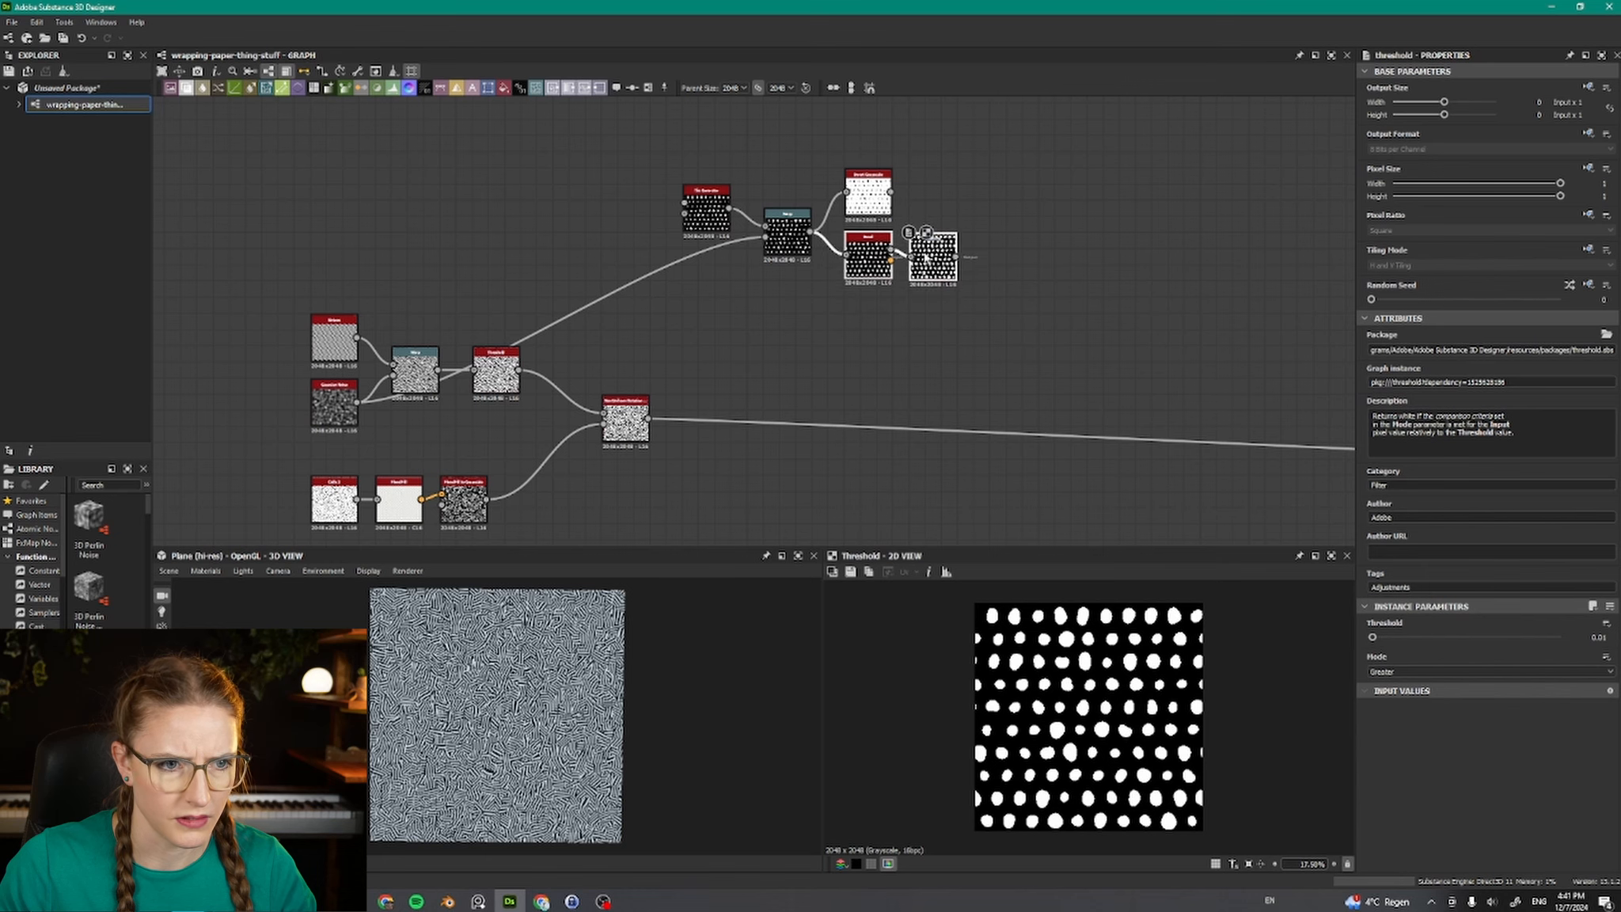
middle_click_drag(1018, 362, 984, 280)
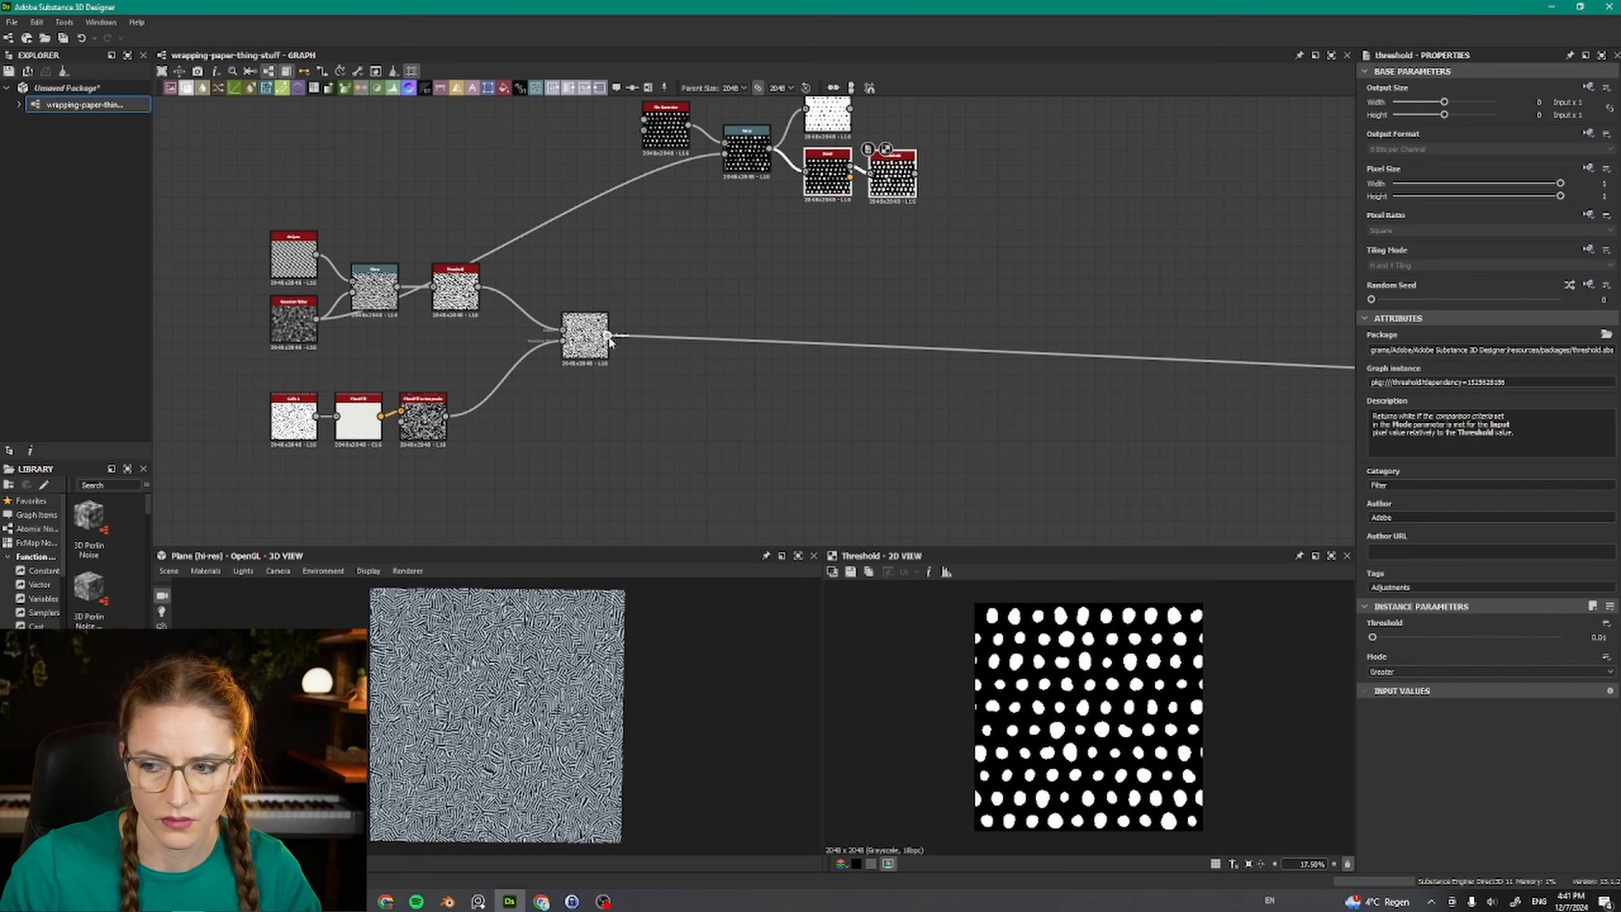
left_click_drag(610, 338, 686, 315)
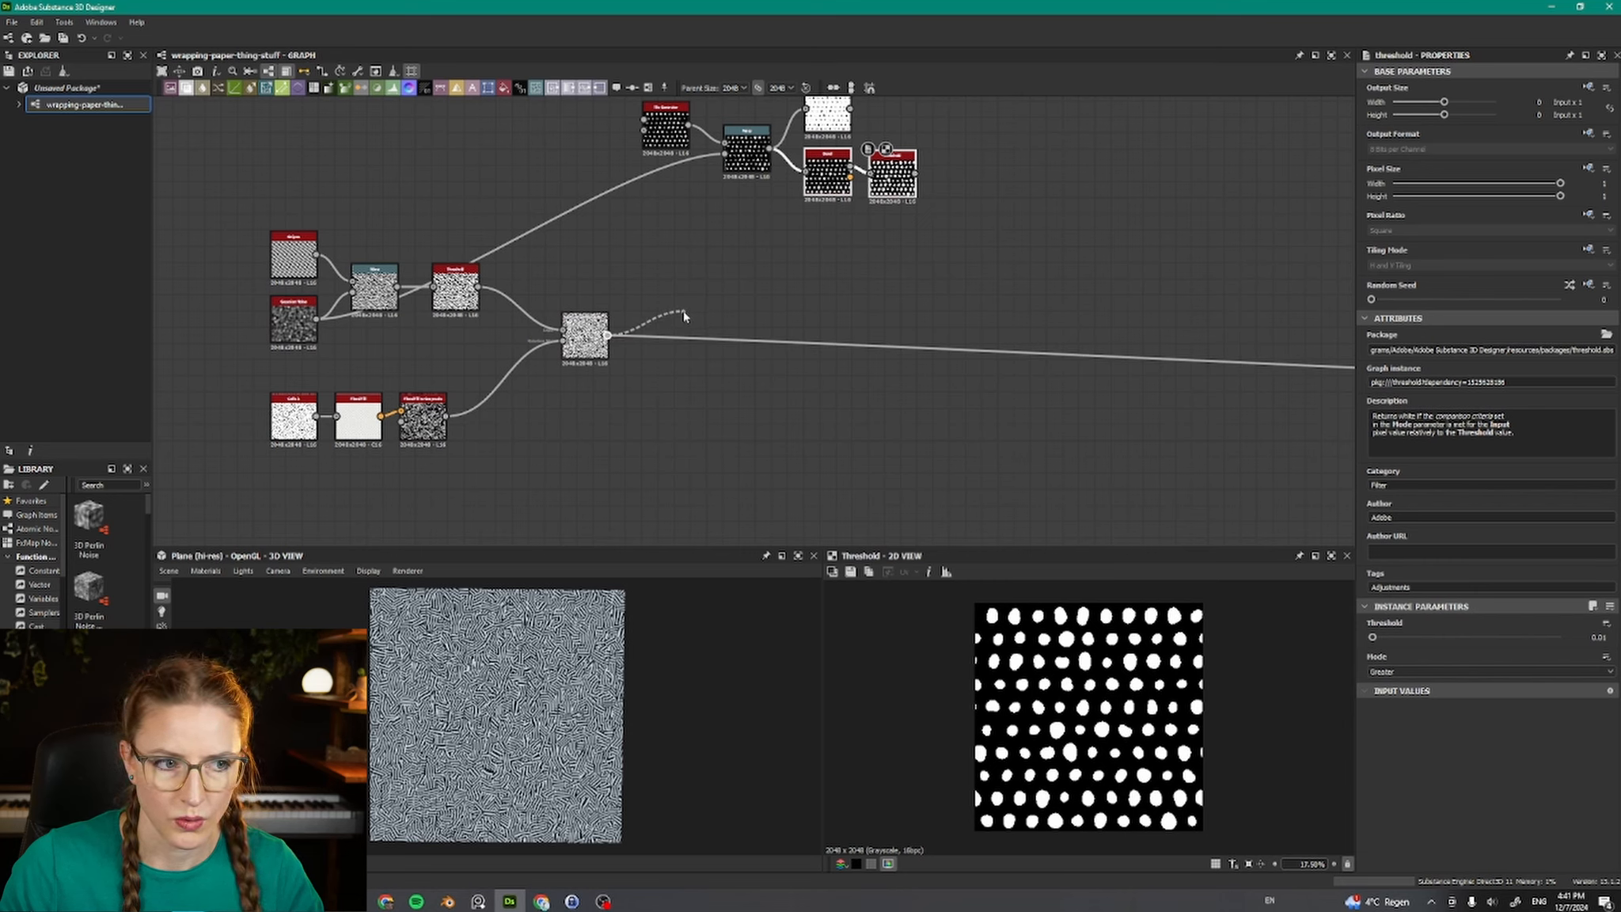
left_click_drag(686, 316, 673, 316)
left_click(637, 449)
Preview the Non-Uniform Rotation Grayscale output up close and add a Blend node fed by it.
double_click(586, 337)
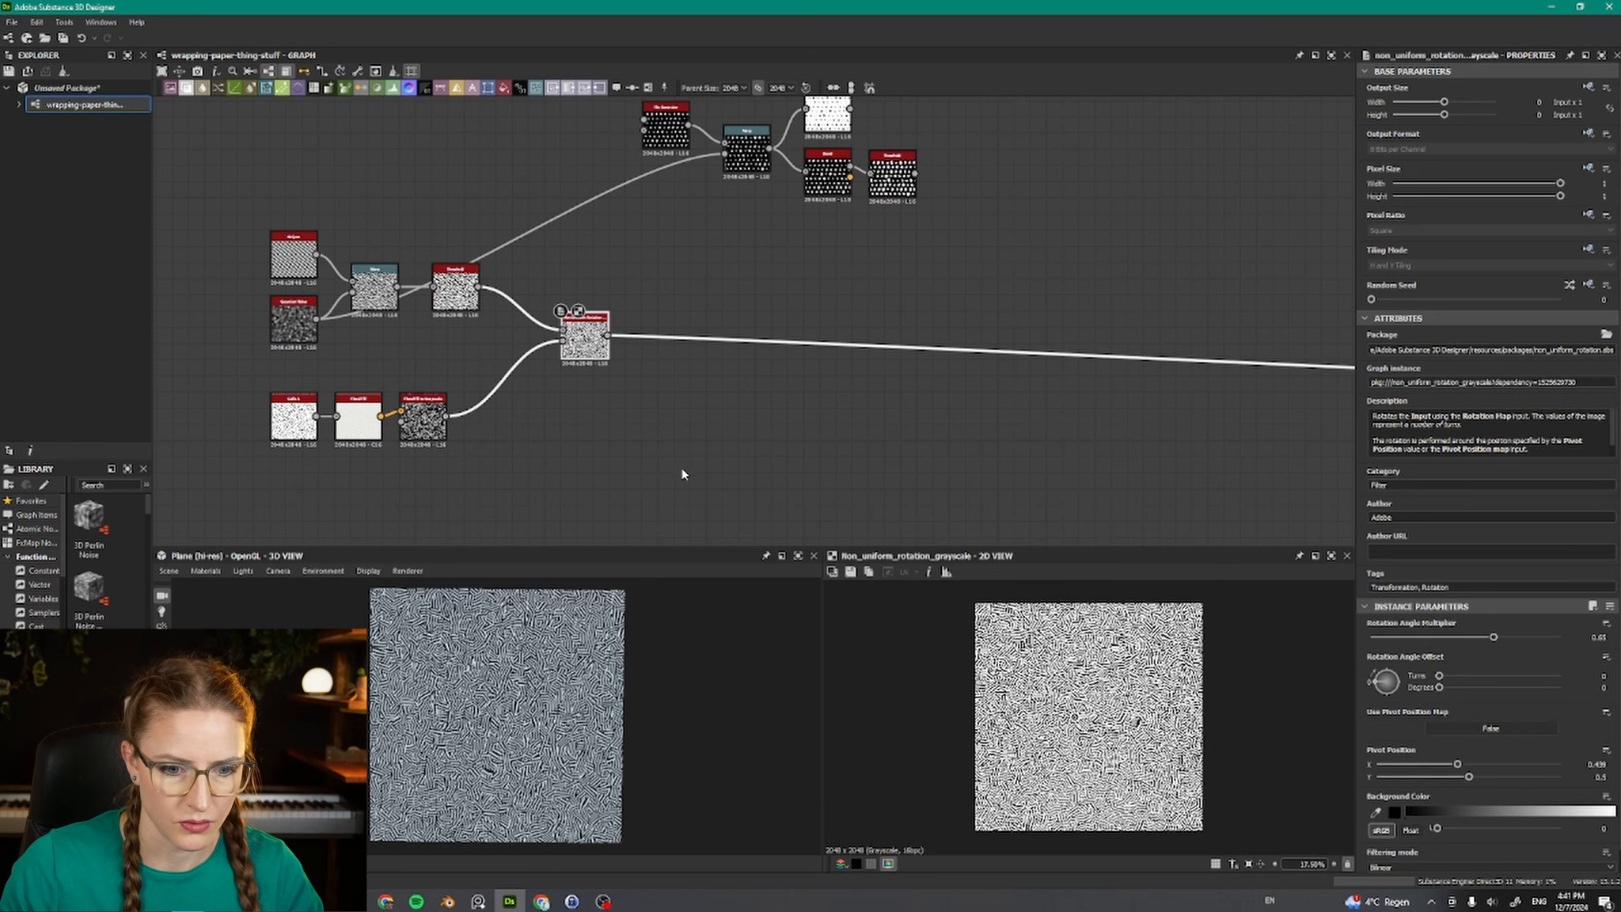
scroll(1084, 713, "up", 5)
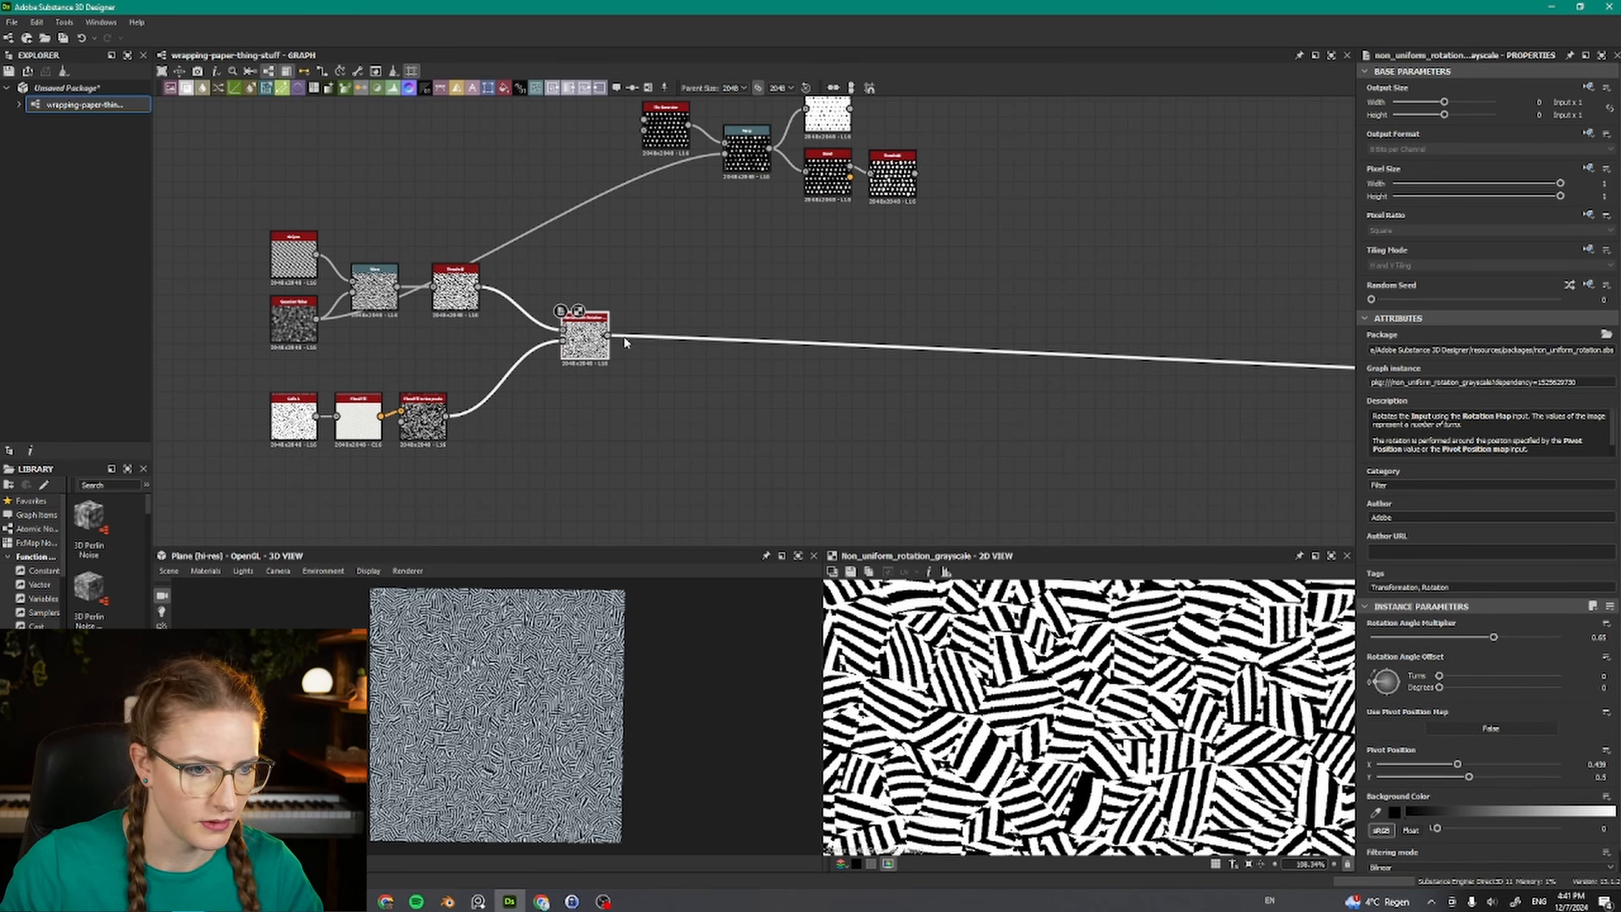
left_click_drag(610, 337, 672, 306)
key("Escape")
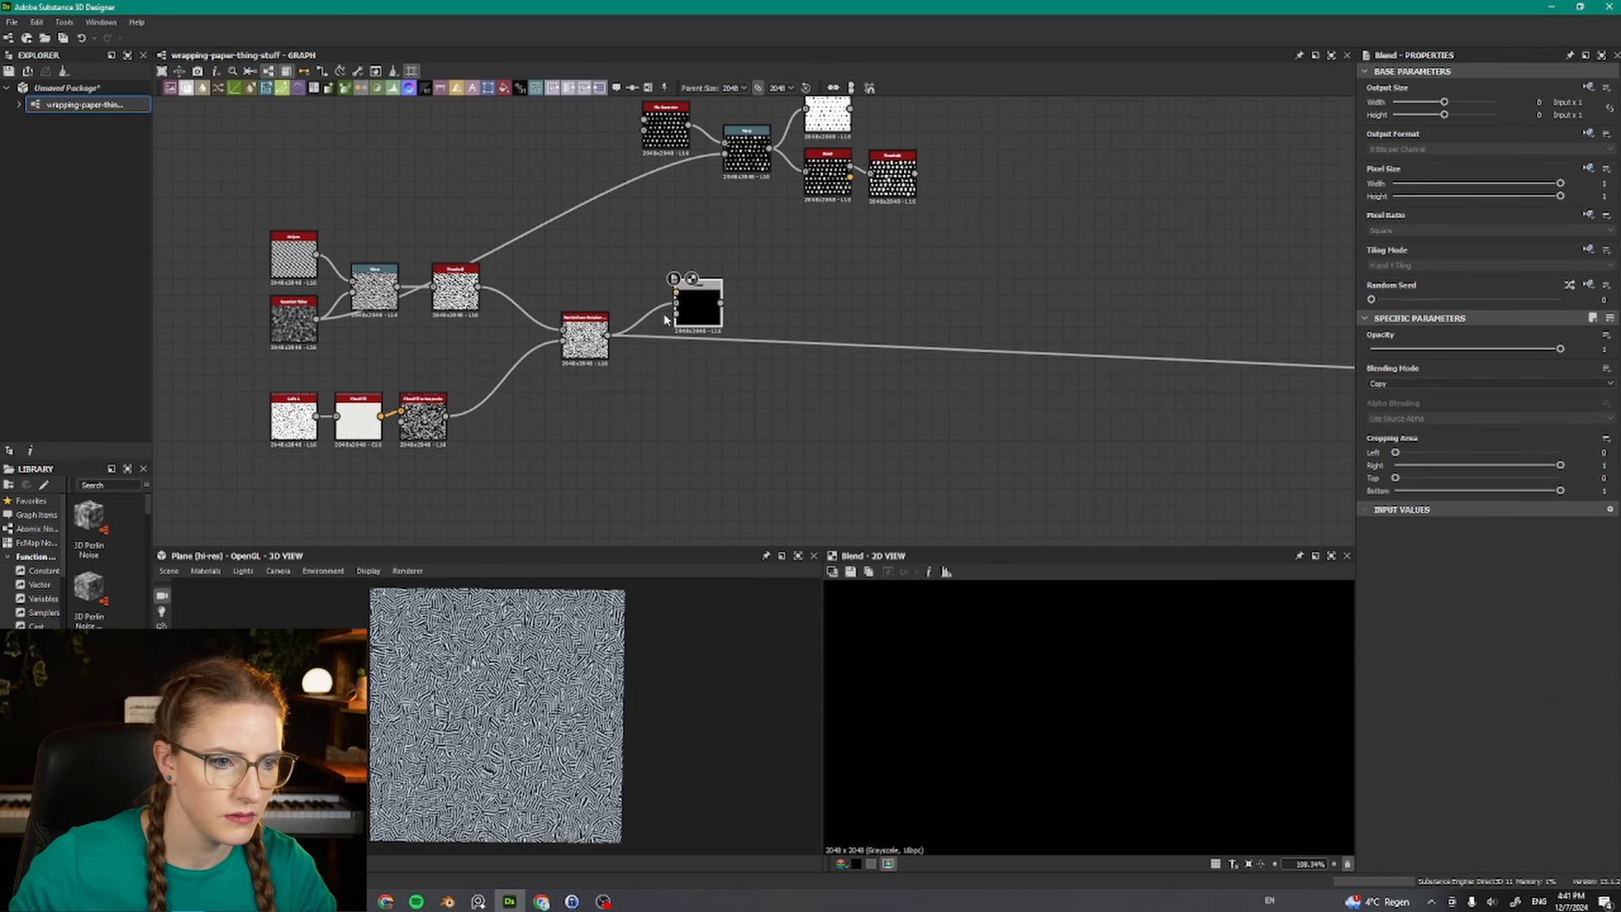
Add a Uniform Color node and set it to grayscale mode with a white output color.
key("space")
type("unif")
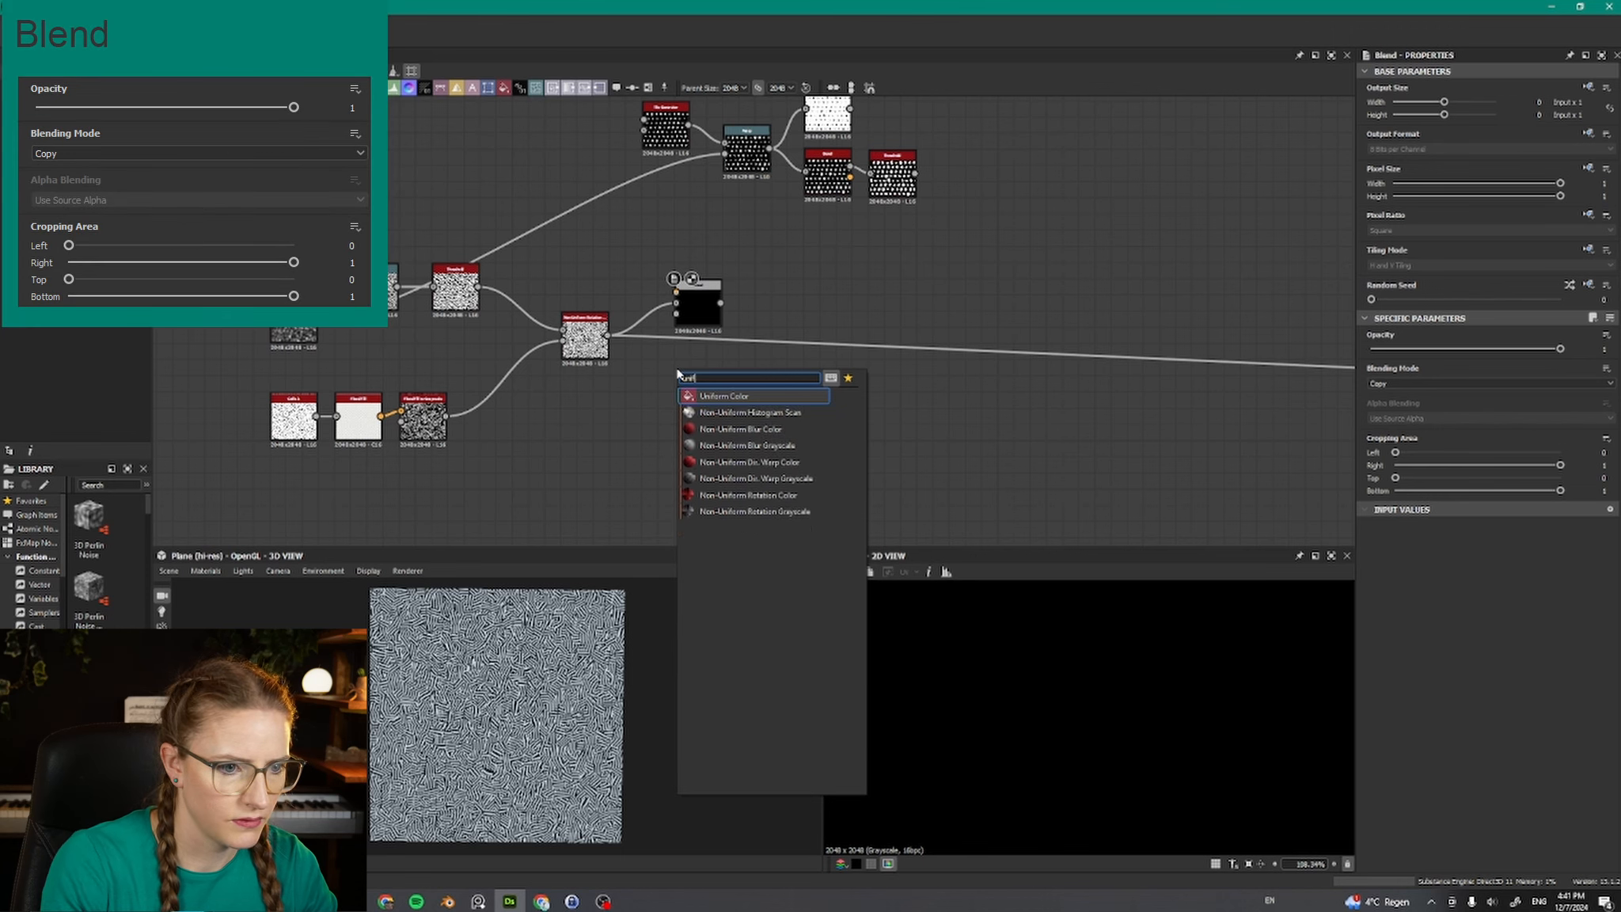
key("Return")
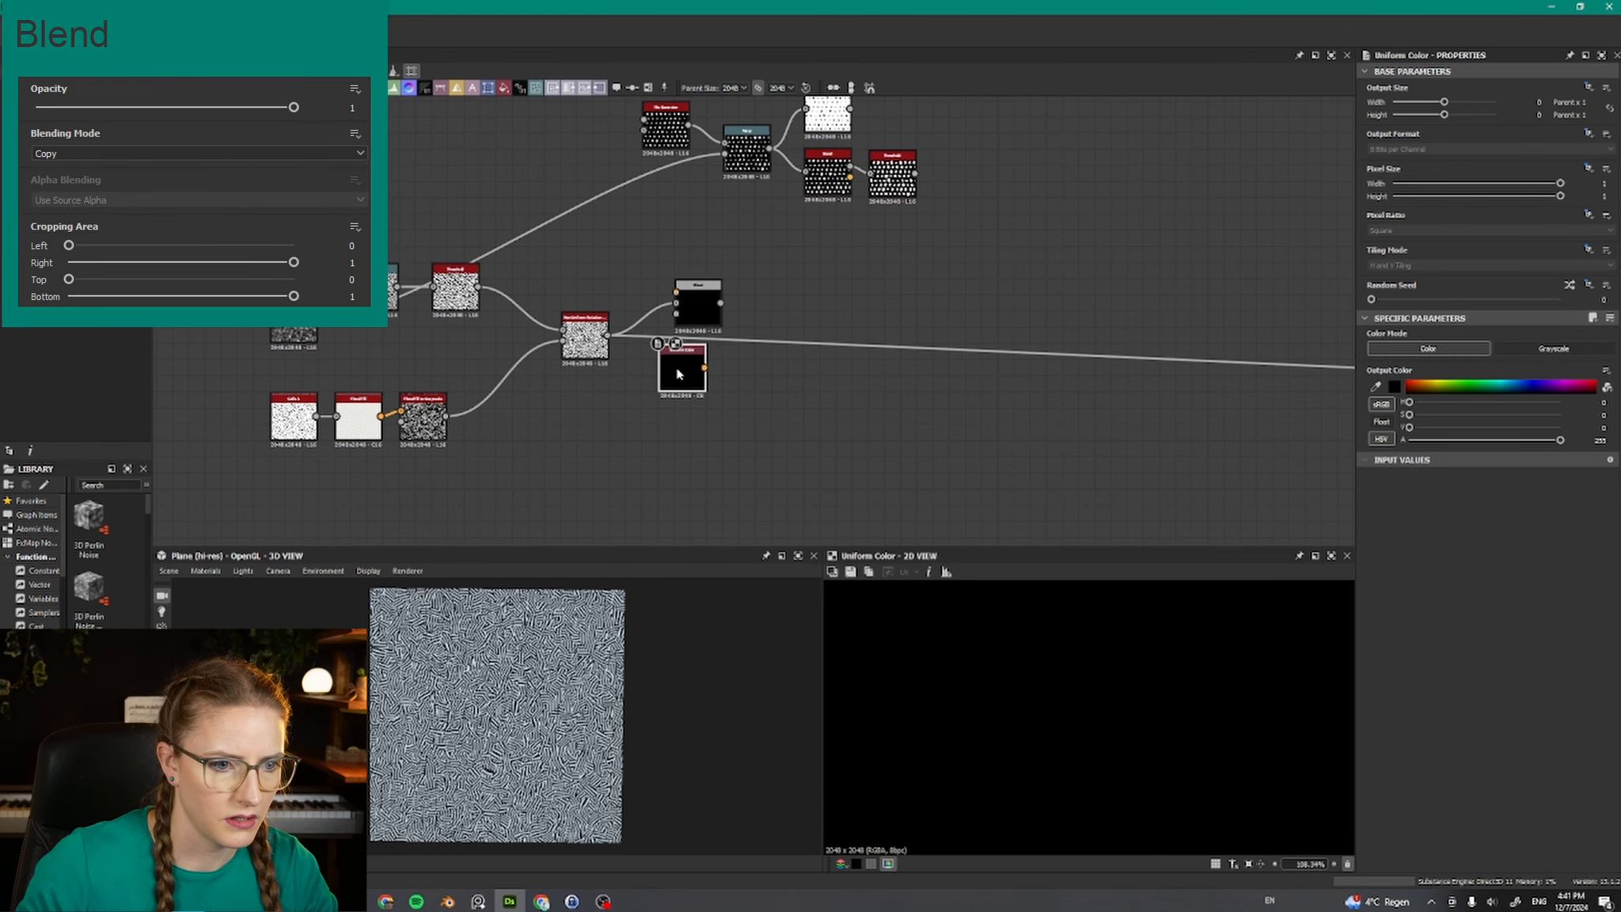
left_click(1554, 349)
left_click_drag(1460, 404, 1607, 415)
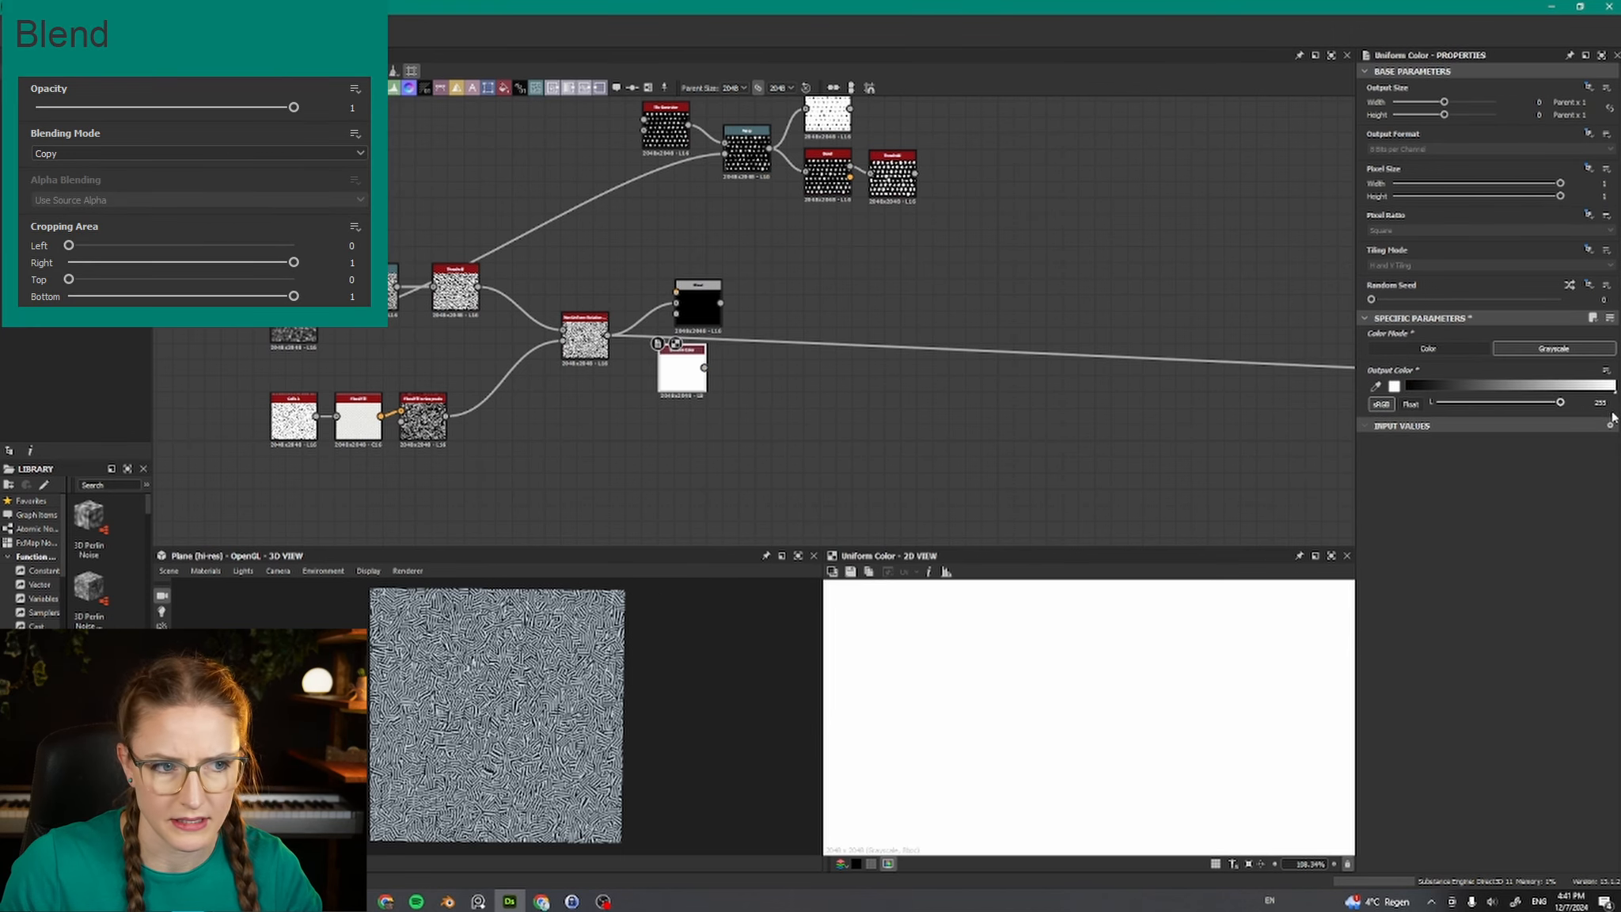
Feed the rotated stripes into the Blend's foreground and the white Uniform Color into its background, and dock the color node.
left_click_drag(676, 303, 733, 305)
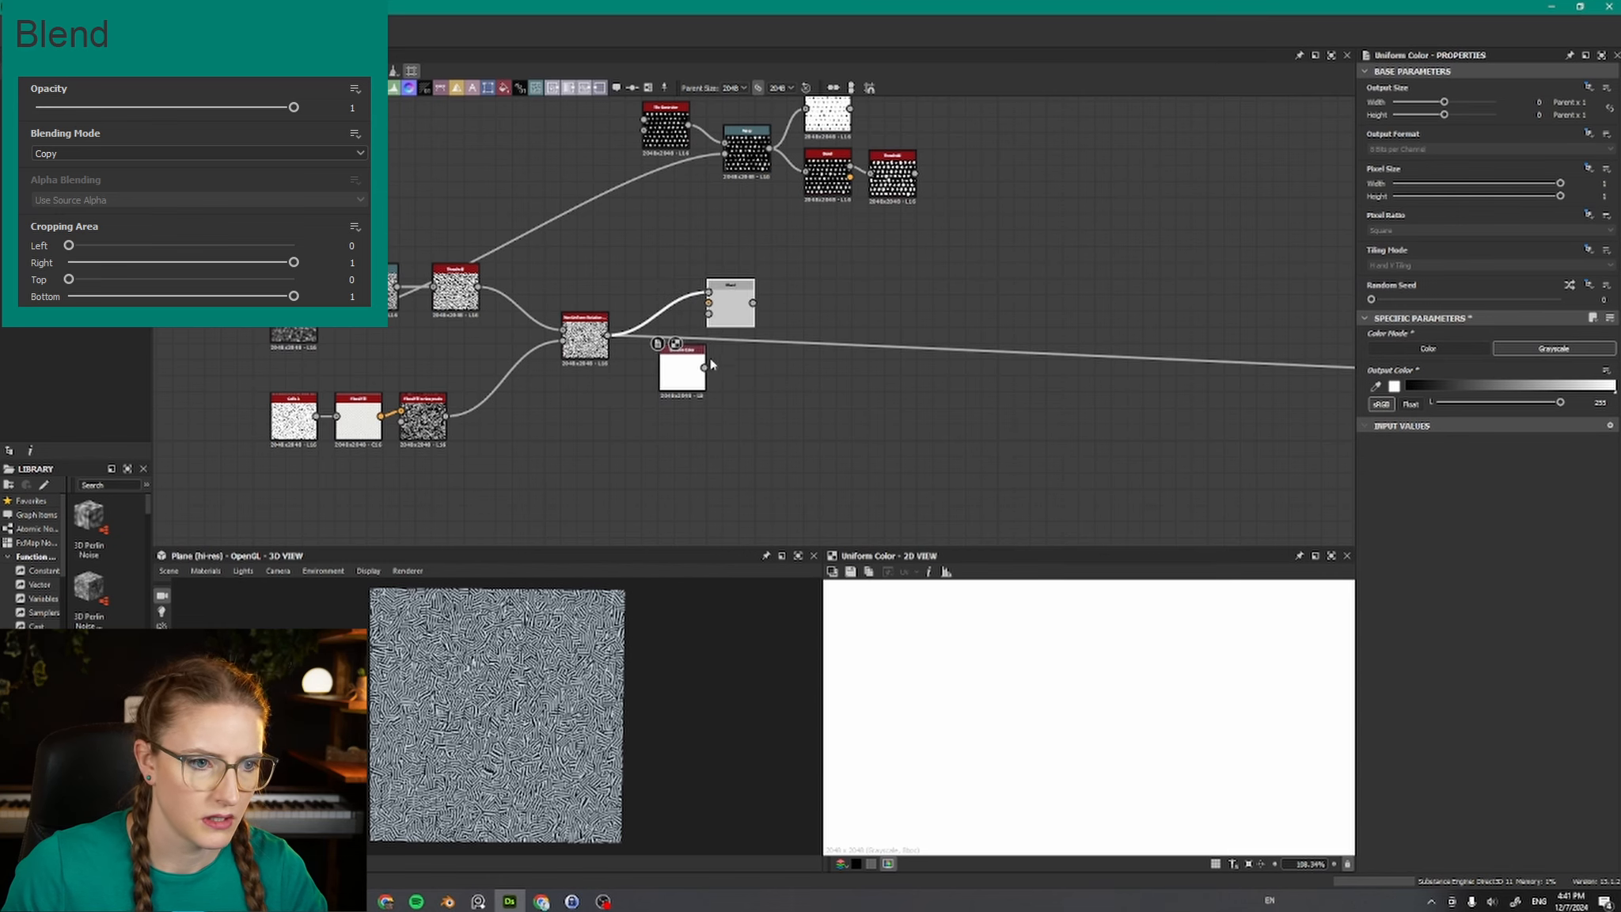
left_click_drag(704, 367, 715, 321)
left_click(689, 369)
key("d")
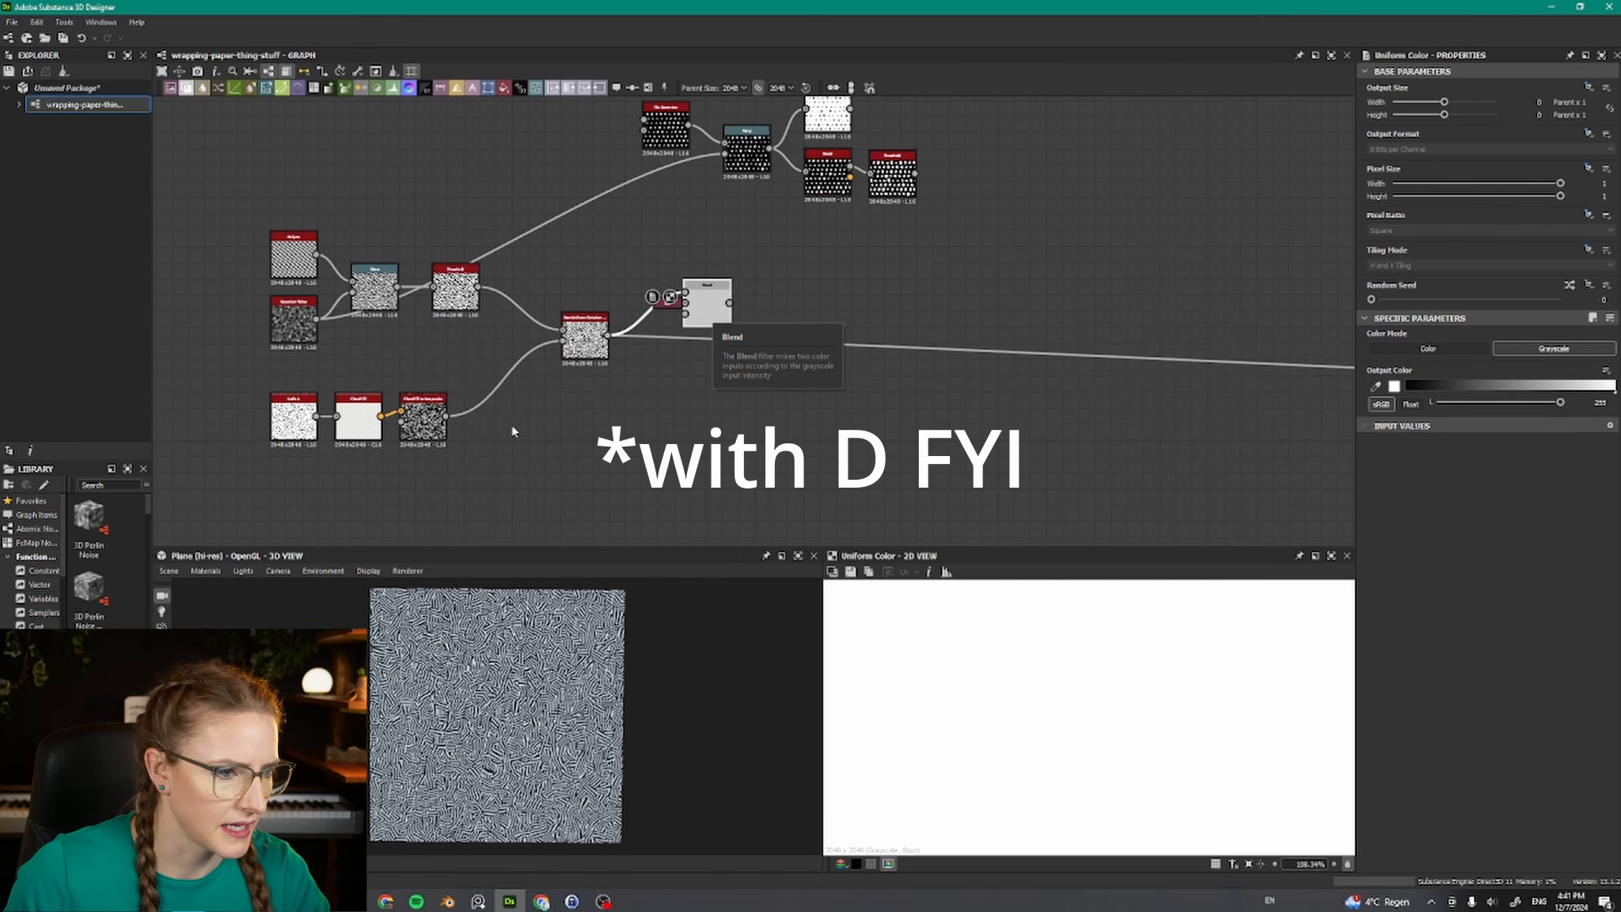
Connect the Cells 2 output to the Blend's opacity input and compare the result with the Non-Uniform Rotation output.
scroll(387, 426, "up", 2)
left_click(255, 423)
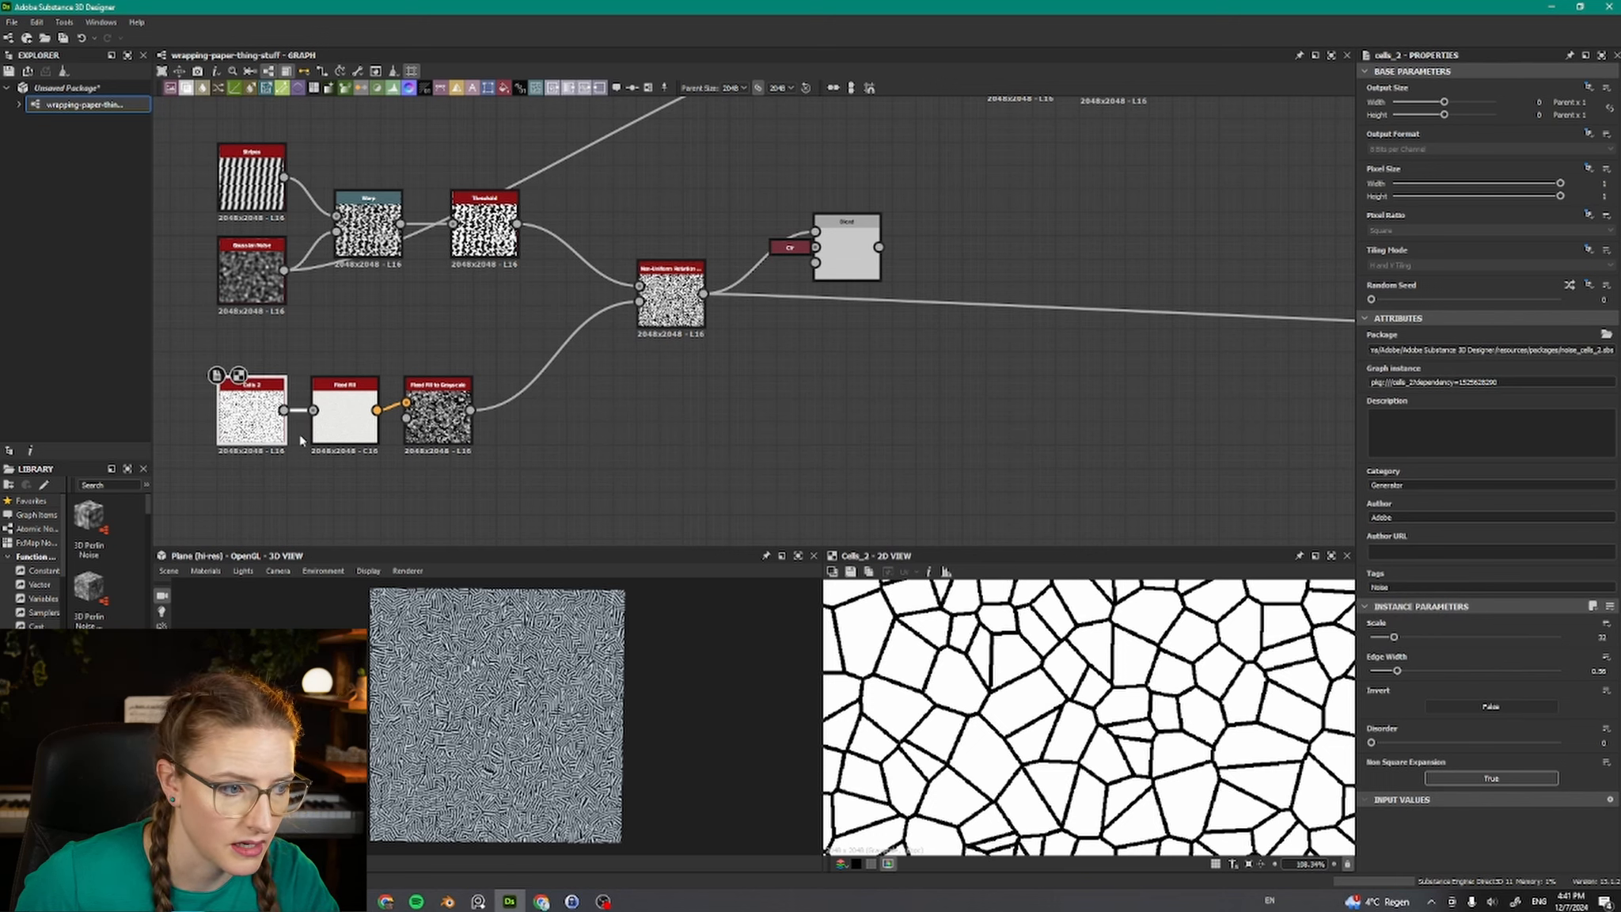
left_click_drag(309, 431, 816, 262)
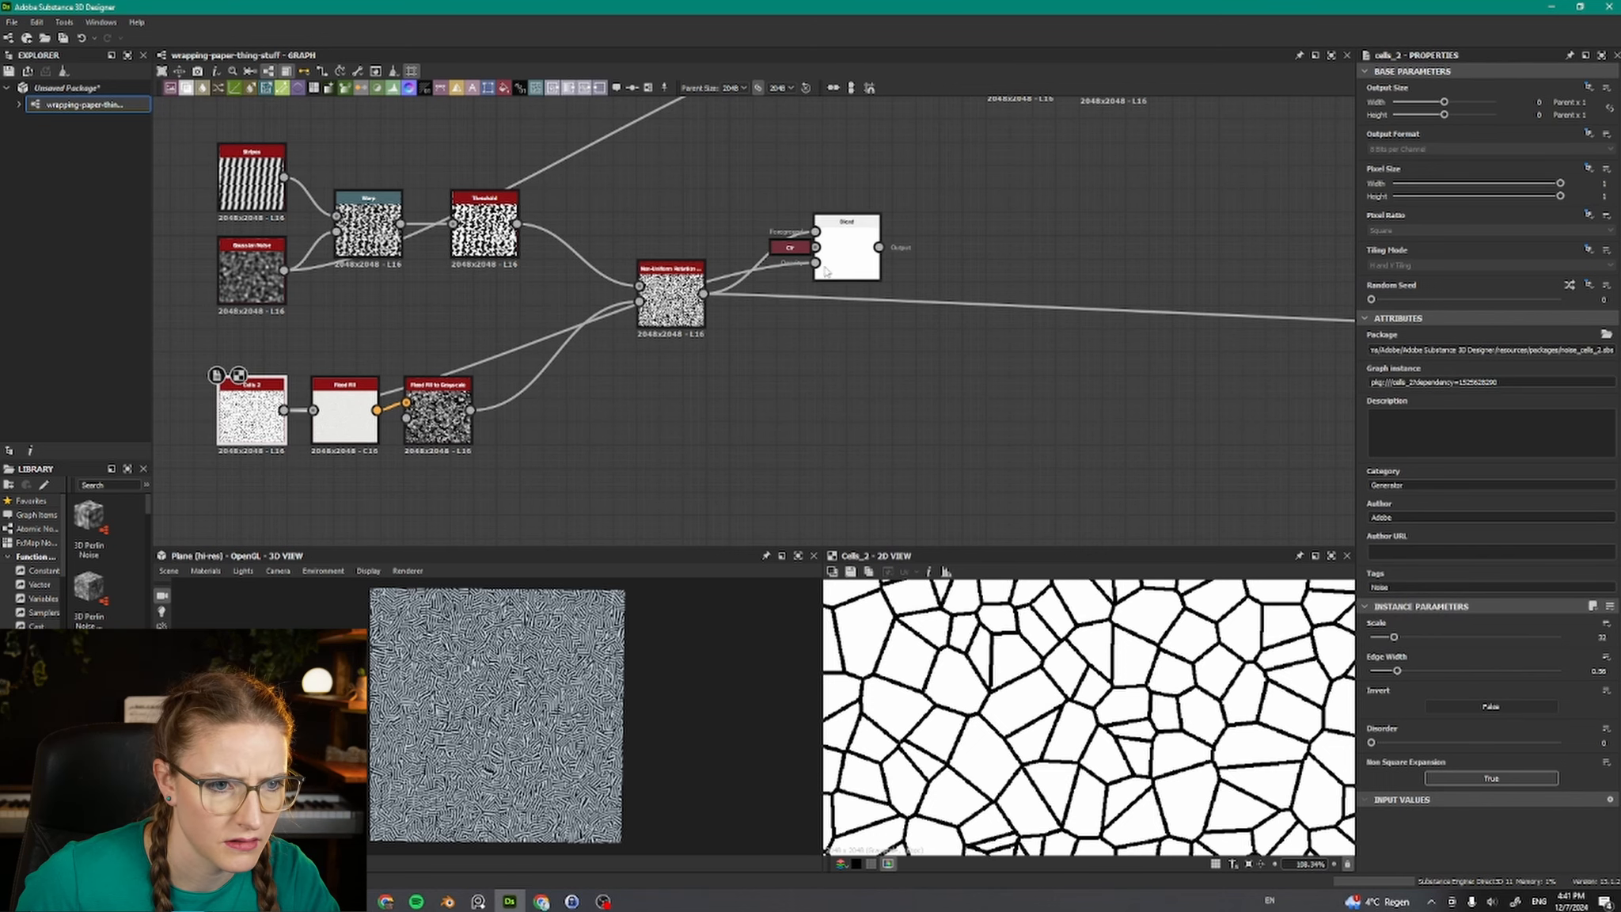
left_click(847, 261)
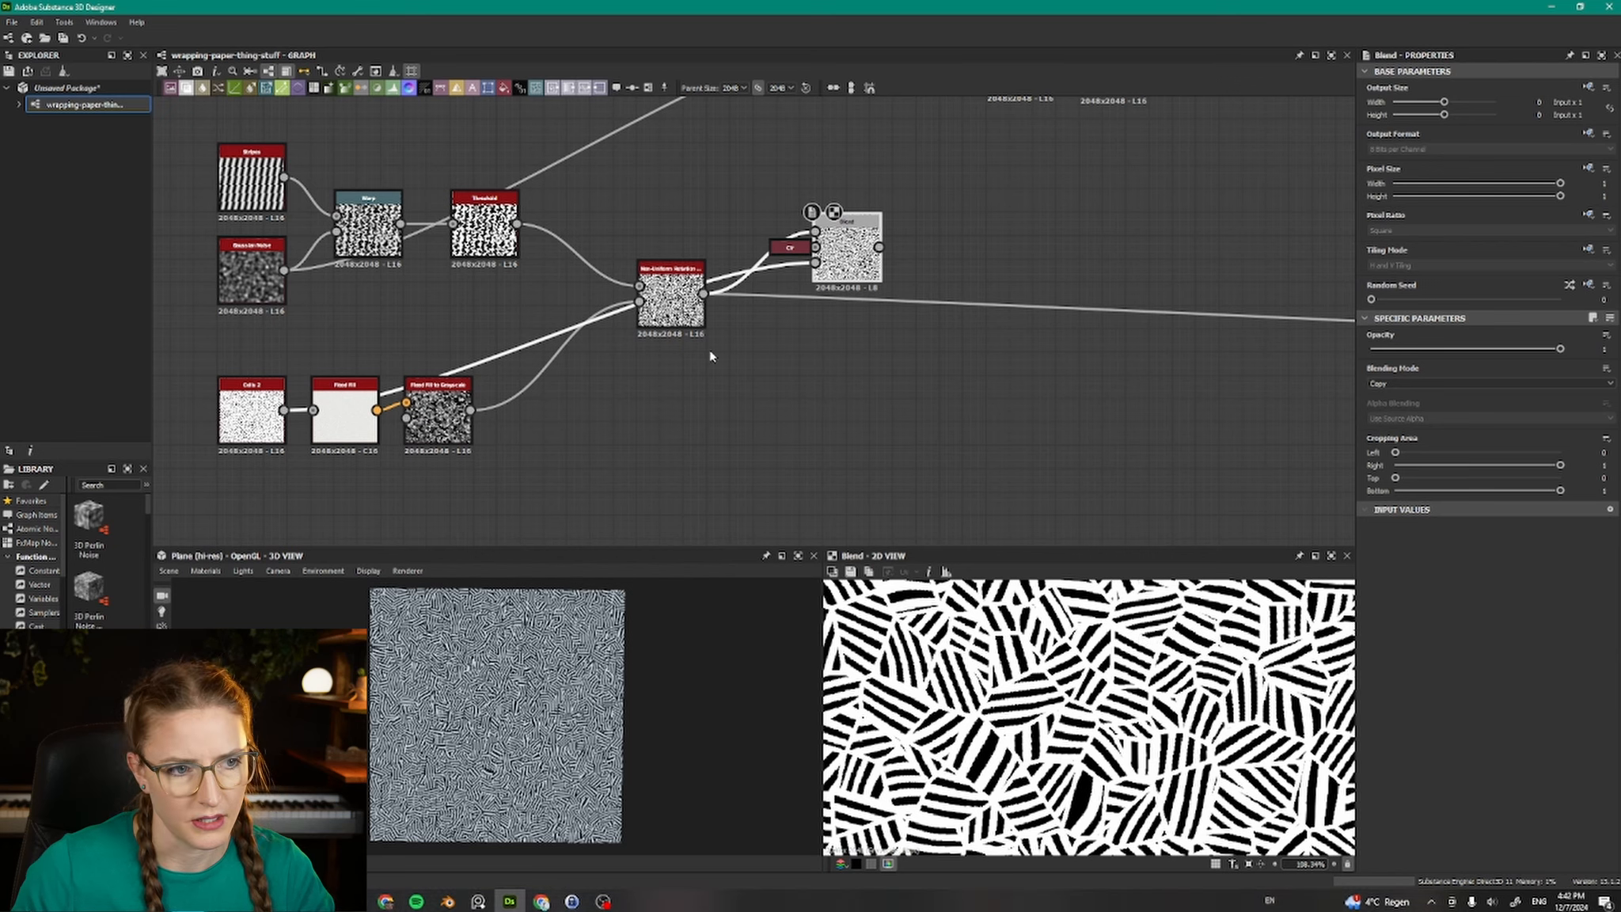
left_click(674, 320)
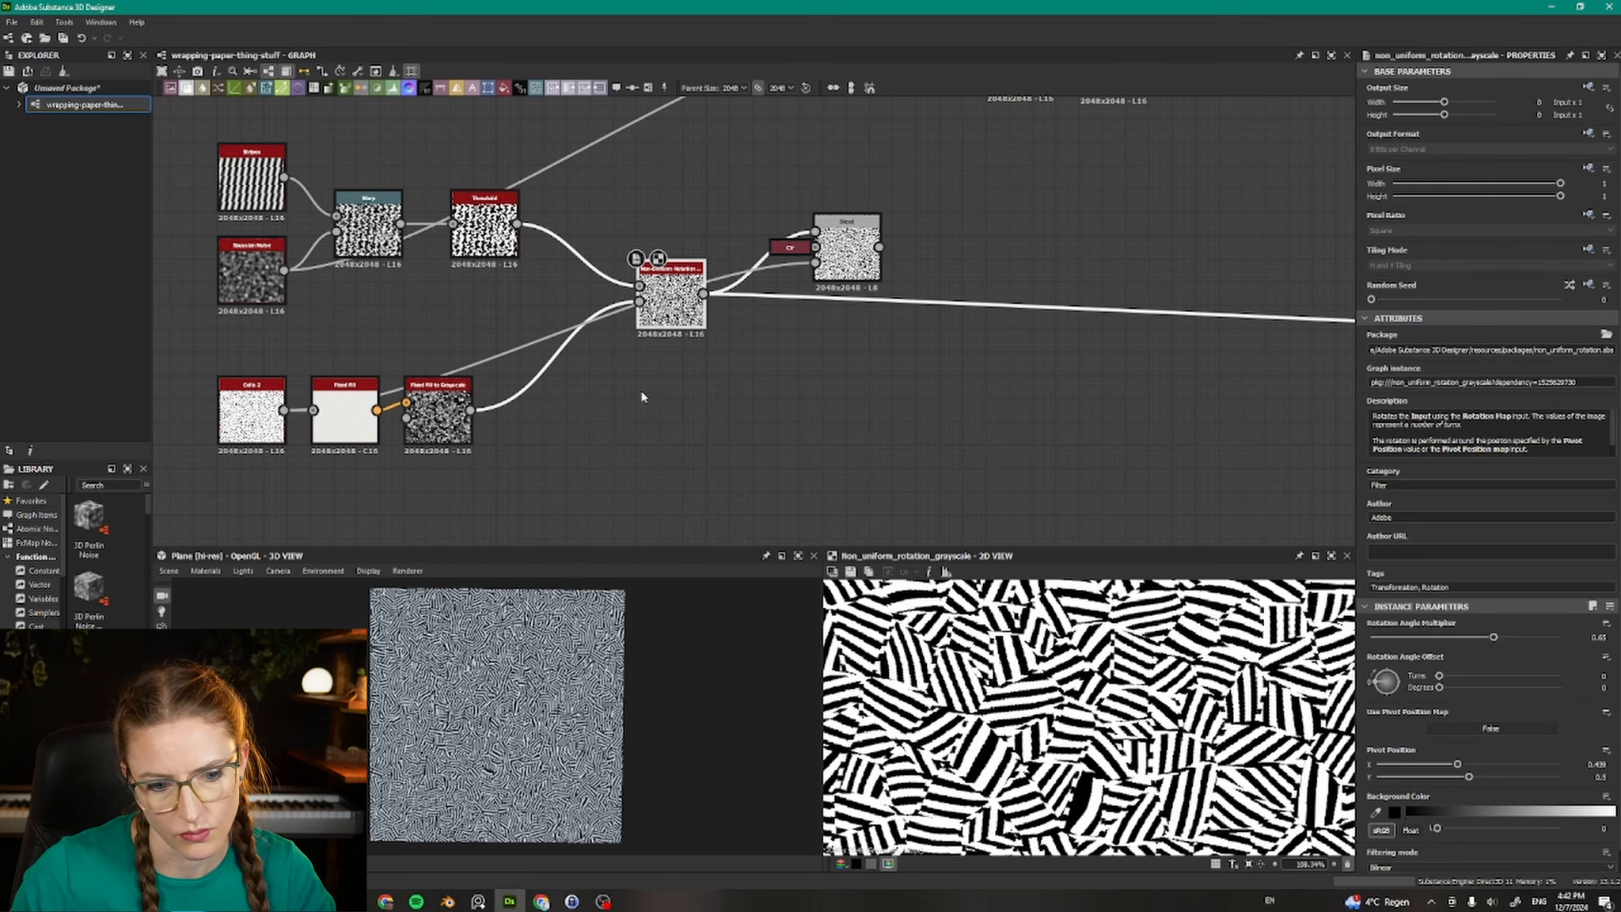
left_click(847, 255)
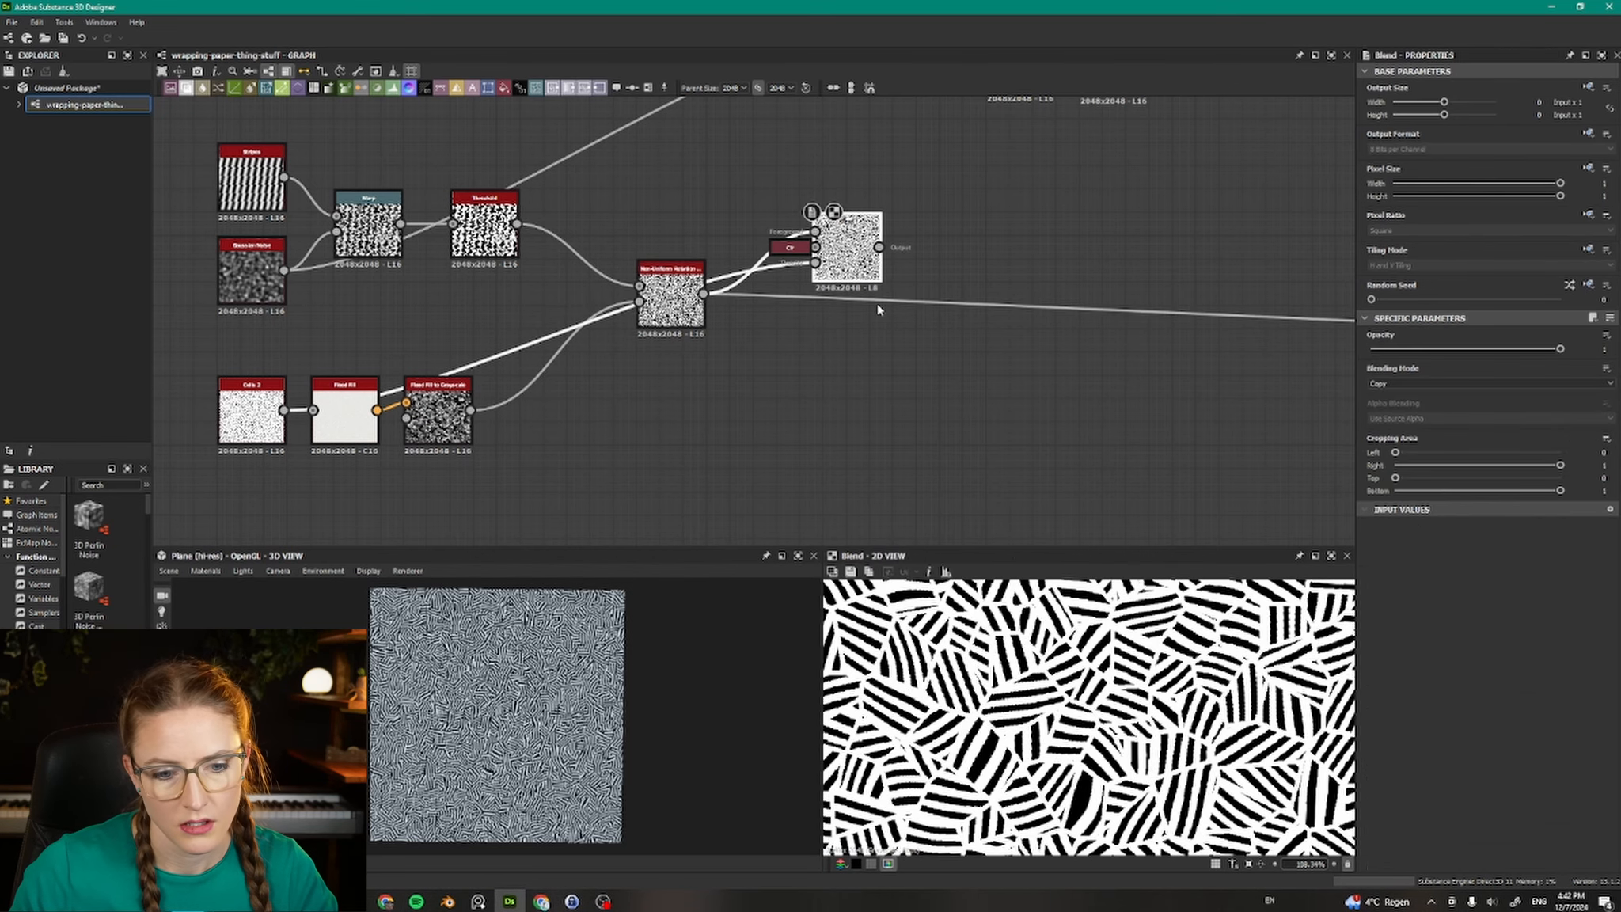
key("f")
scroll(1066, 730, "up", 3)
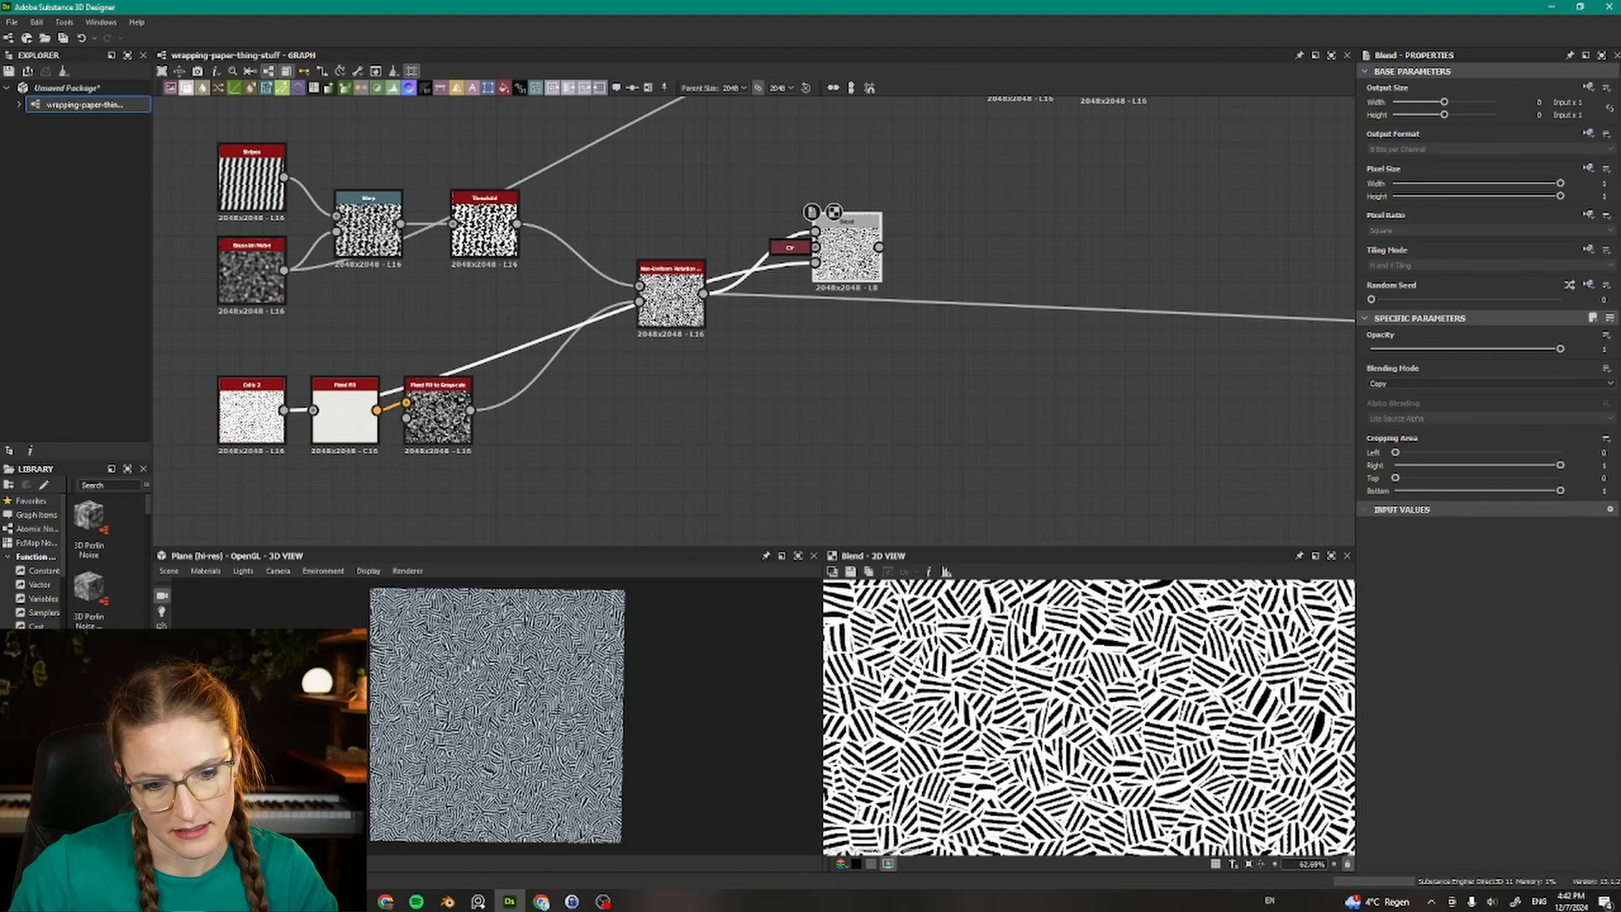
Move the dot-pattern node group closer to the stripes chain and reposition the Blend node to free up space.
left_click_drag(829, 277, 839, 348)
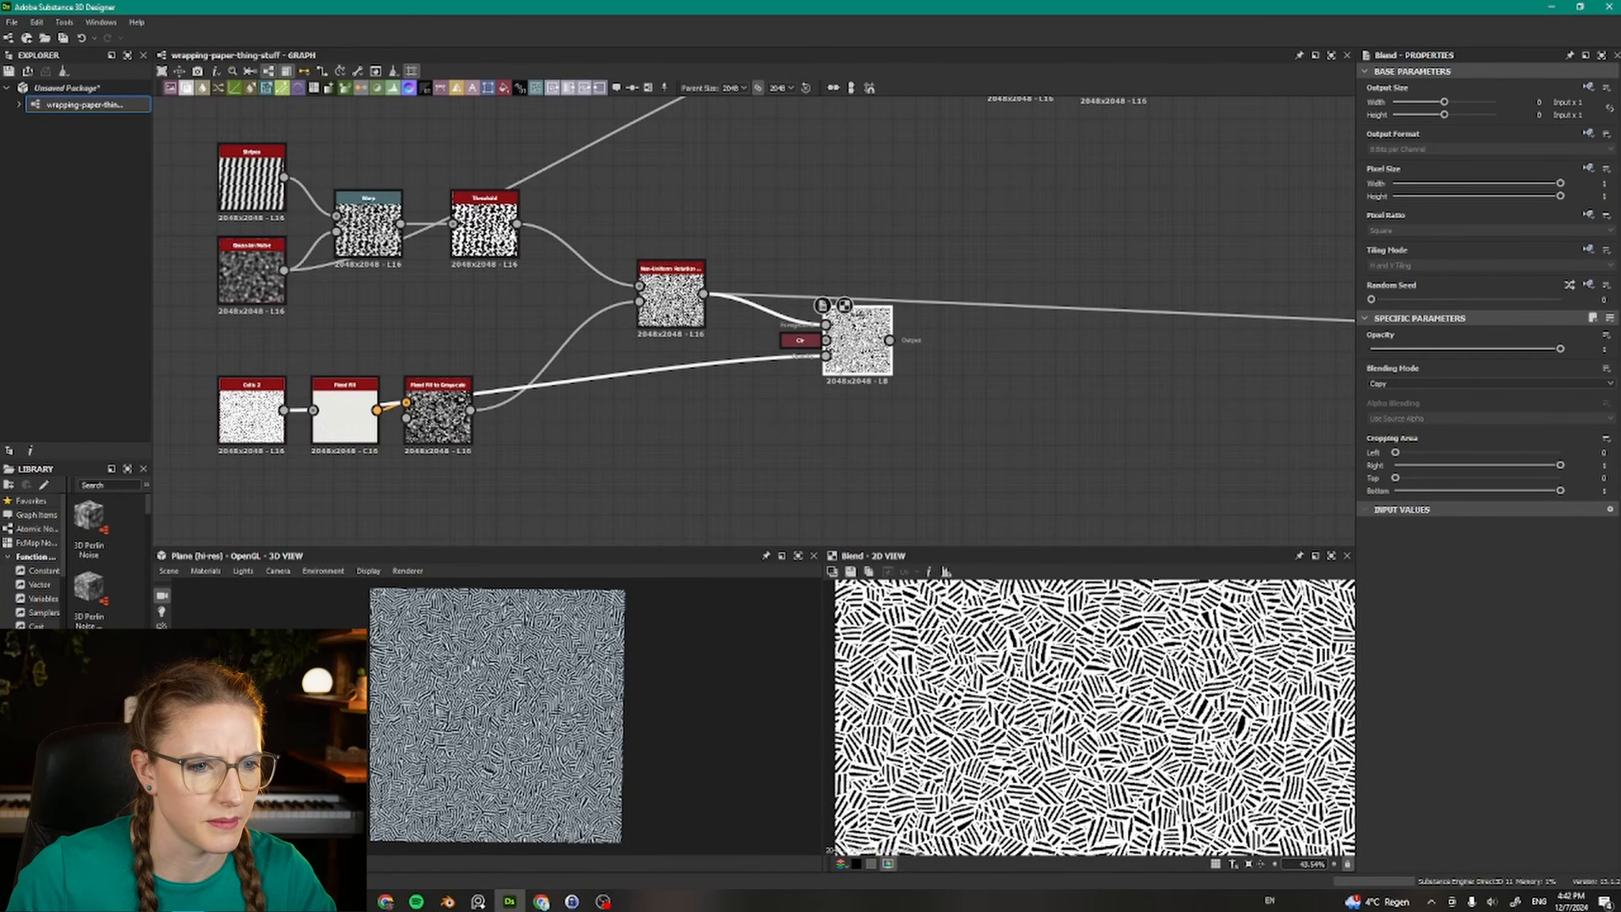
middle_click_drag(1039, 317, 1029, 527)
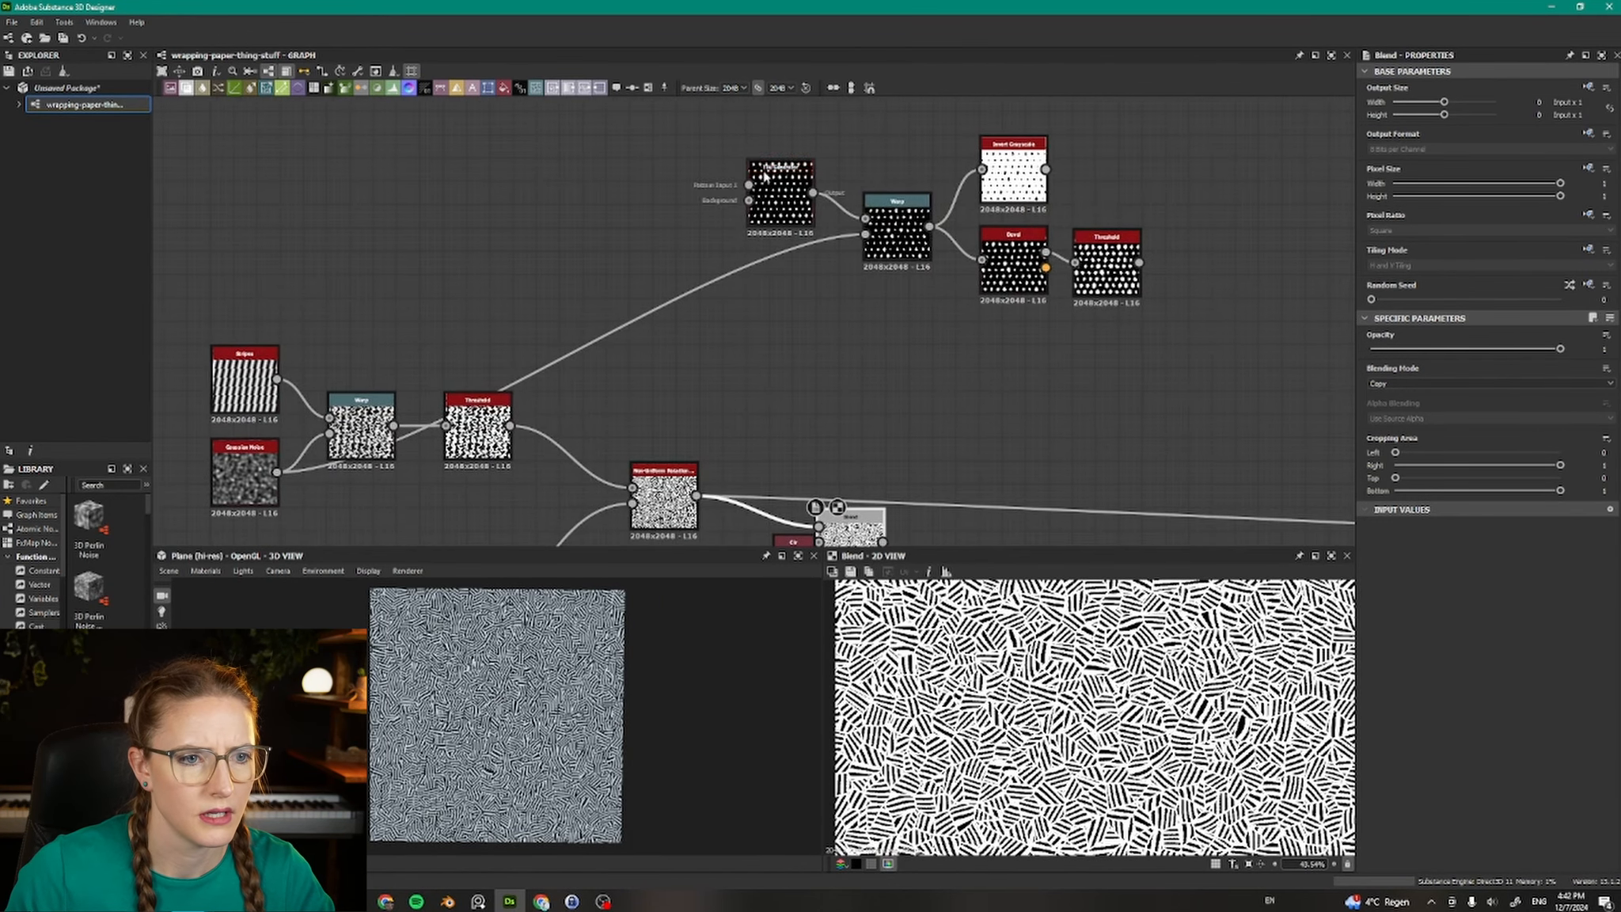
left_click_drag(710, 135, 863, 250)
middle_click_drag(996, 381, 867, 313)
left_click_drag(717, 478, 880, 339)
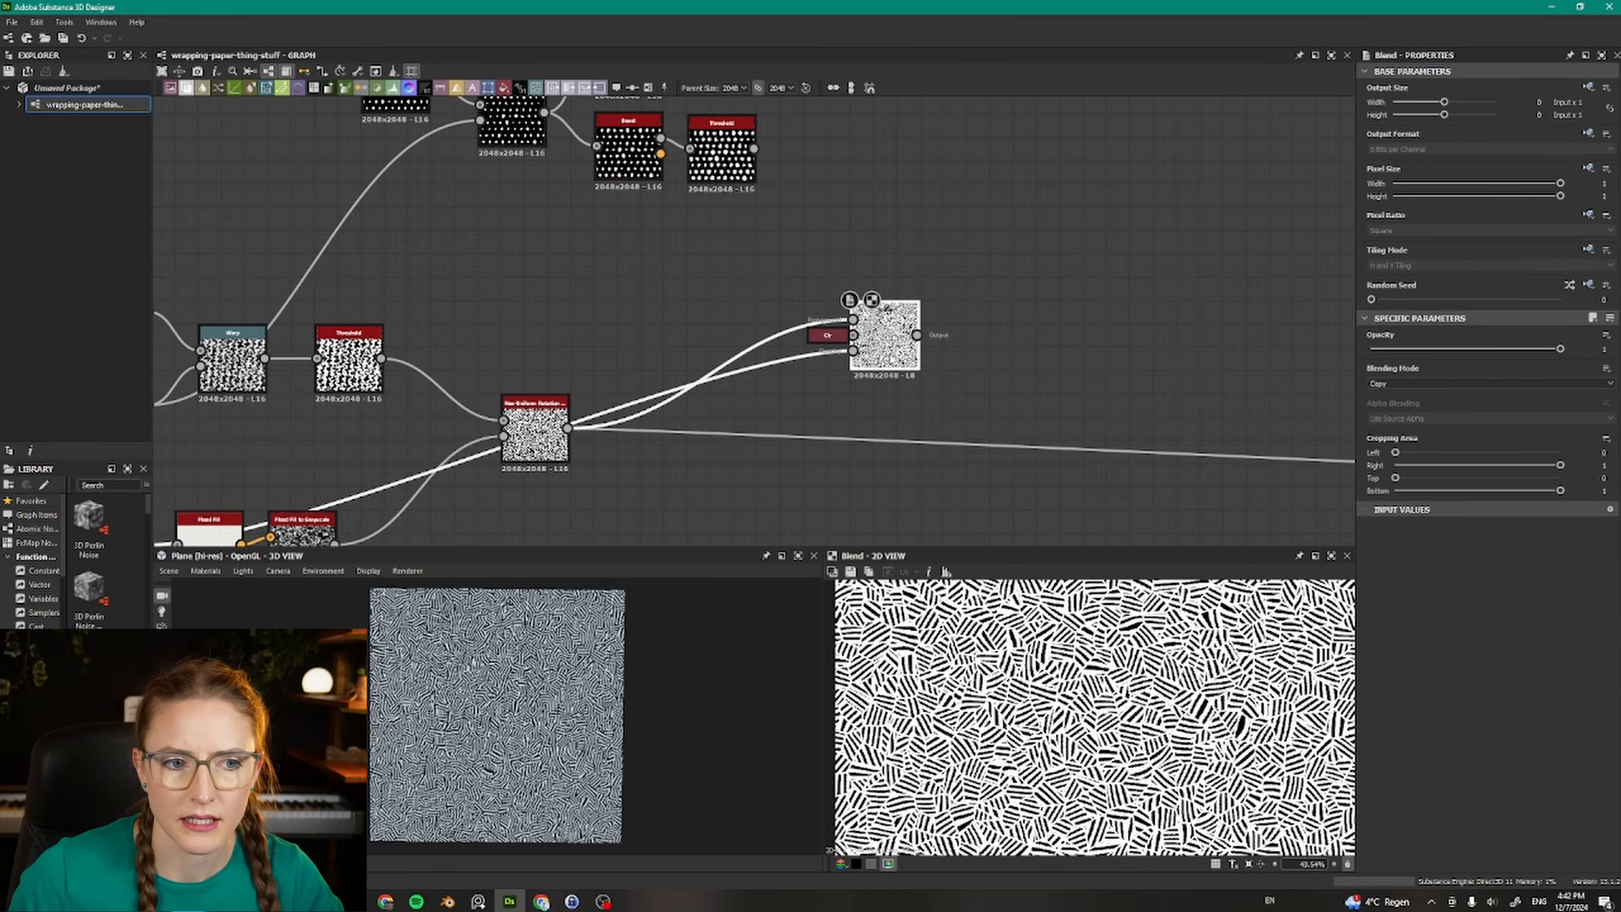
Add a second Blend node with the first Blend's output as its background, and arrange both Blend nodes.
left_click_drag(890, 341, 952, 283)
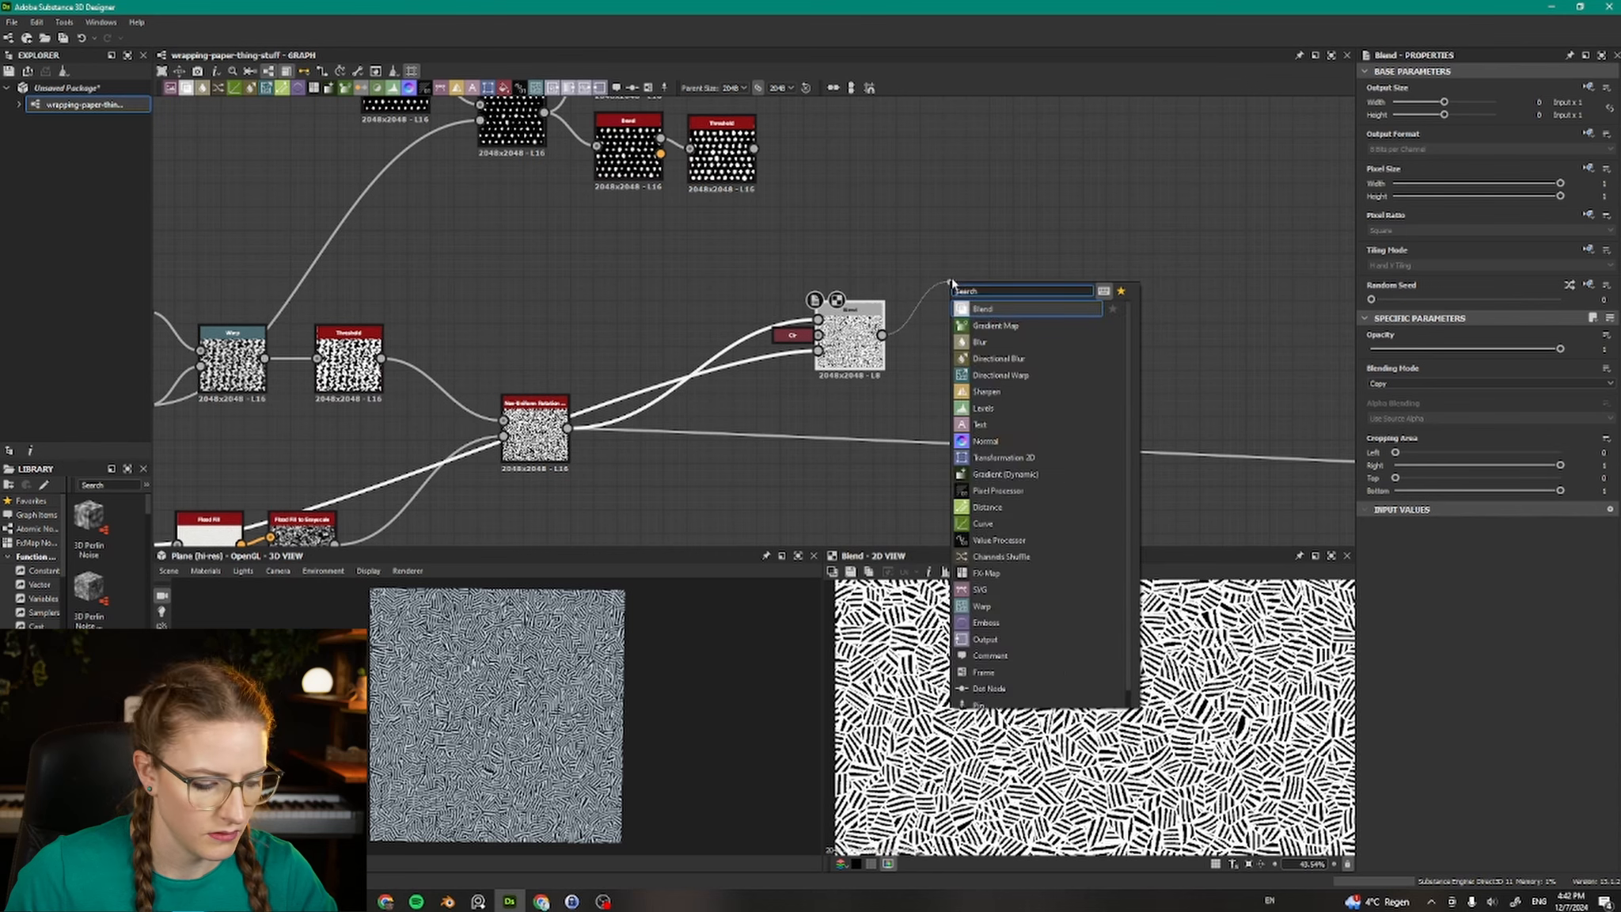
type("bl")
key("Return")
left_click_drag(851, 340, 711, 427)
left_click_drag(998, 313, 937, 289)
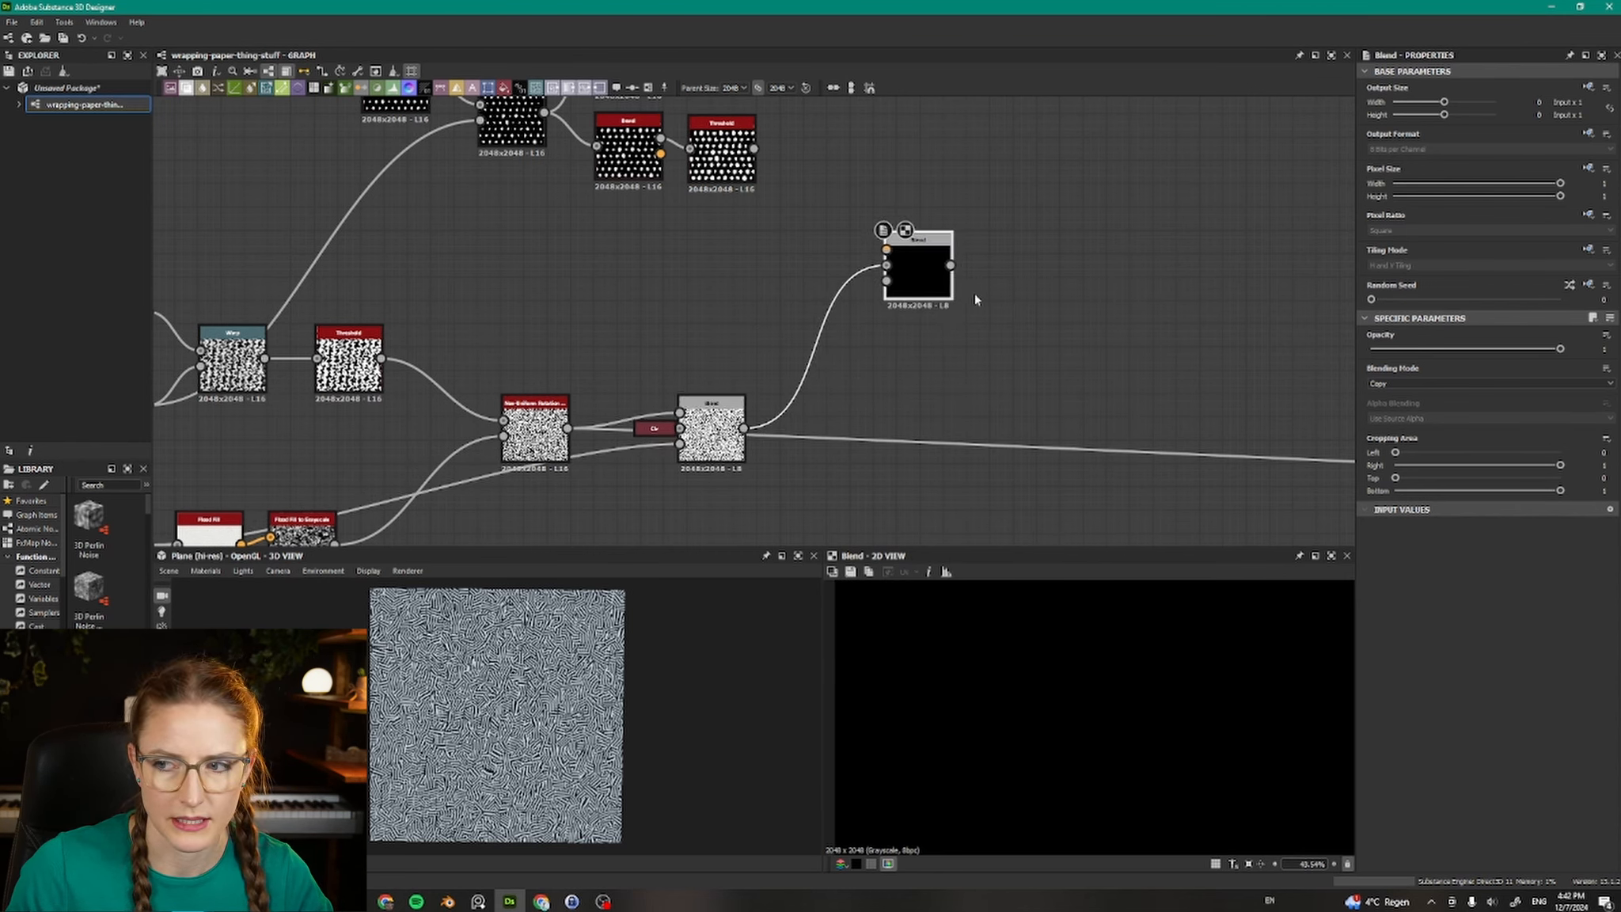
Place the Invert Grayscale node above Threshold and connect its output to the second Blend's foreground input.
mouse_move(754, 149)
left_mouse_down()
mouse_move(780, 228)
mouse_move(757, 151)
left_mouse_up()
left_click(925, 151)
middle_click_drag(824, 181, 851, 221)
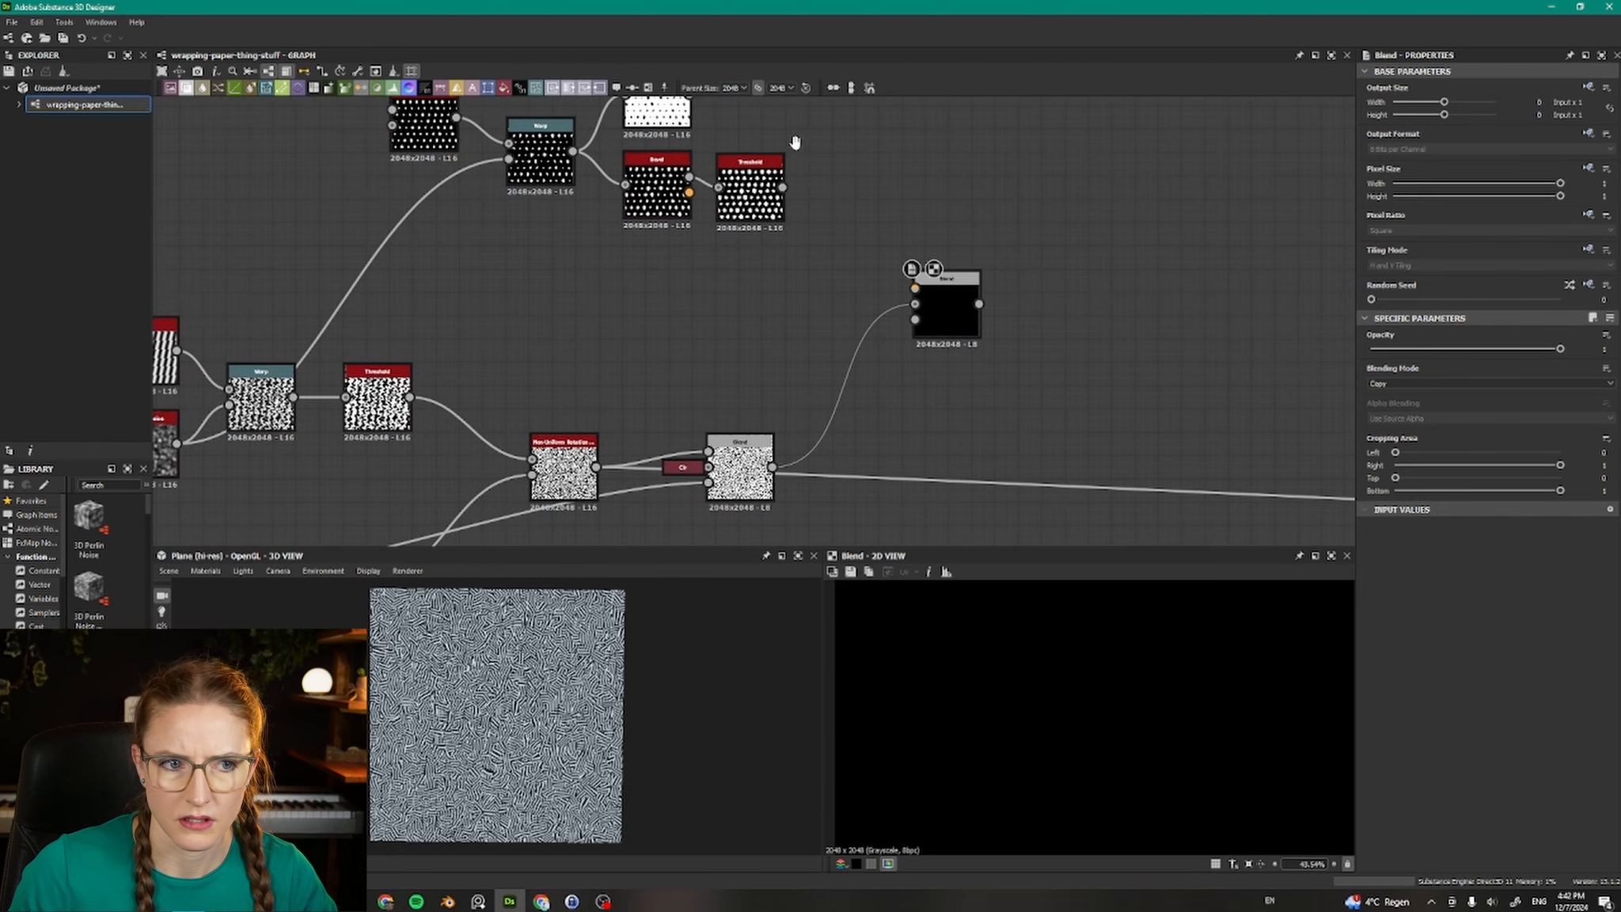
middle_click_drag(795, 144, 748, 241)
left_click_drag(614, 196, 708, 196)
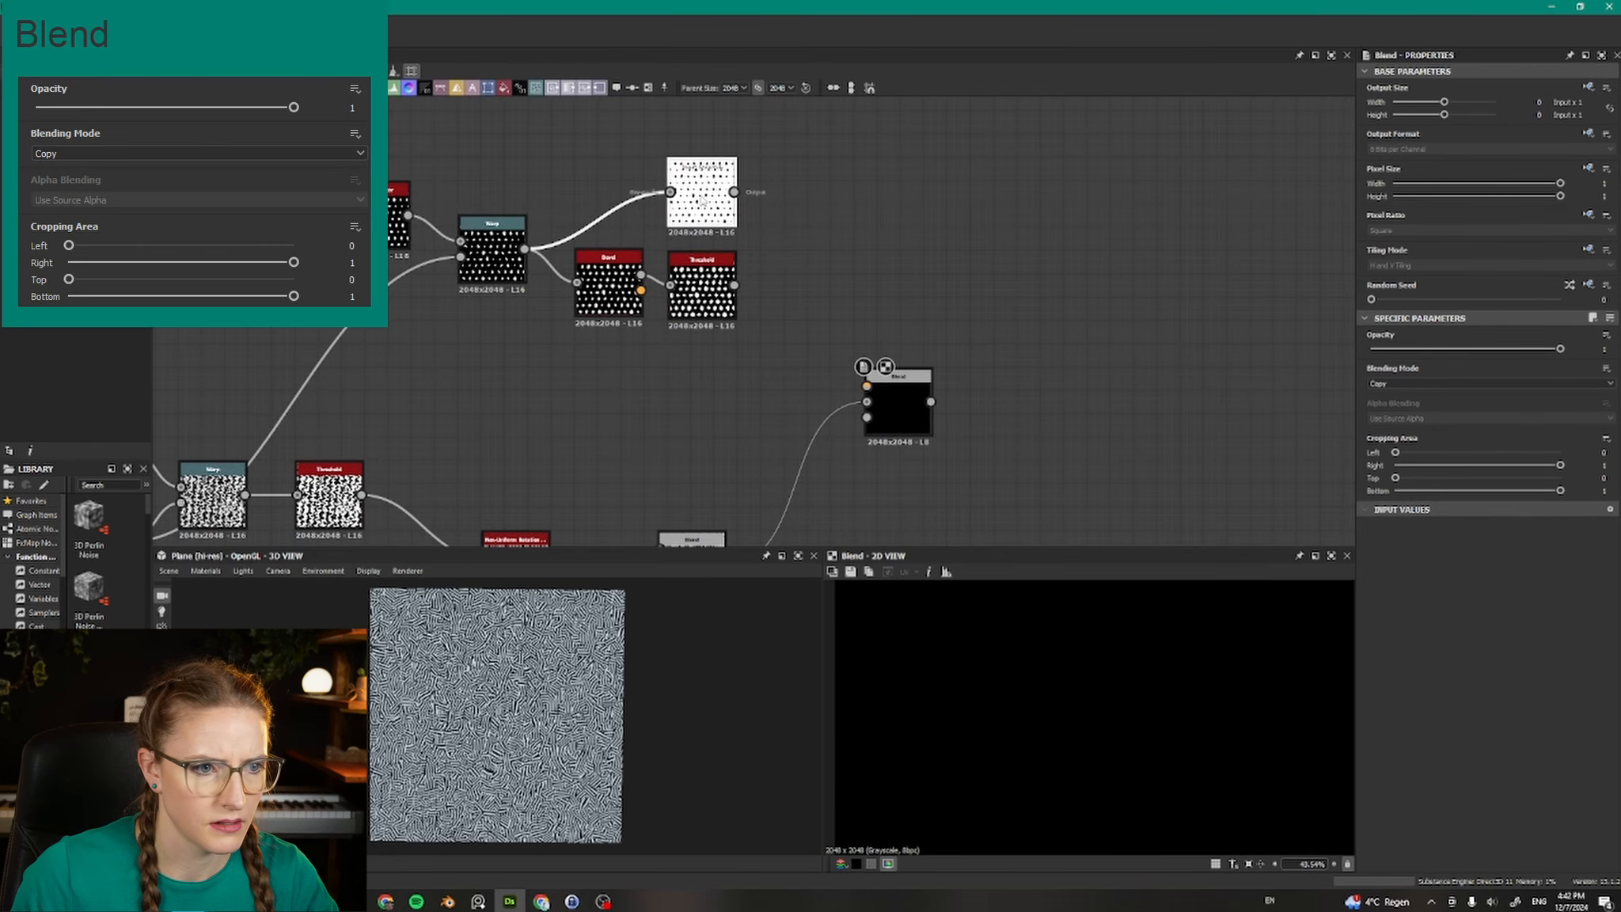
middle_click_drag(766, 345, 721, 186)
middle_click_drag(700, 241, 666, 385)
left_click_drag(656, 175, 788, 369)
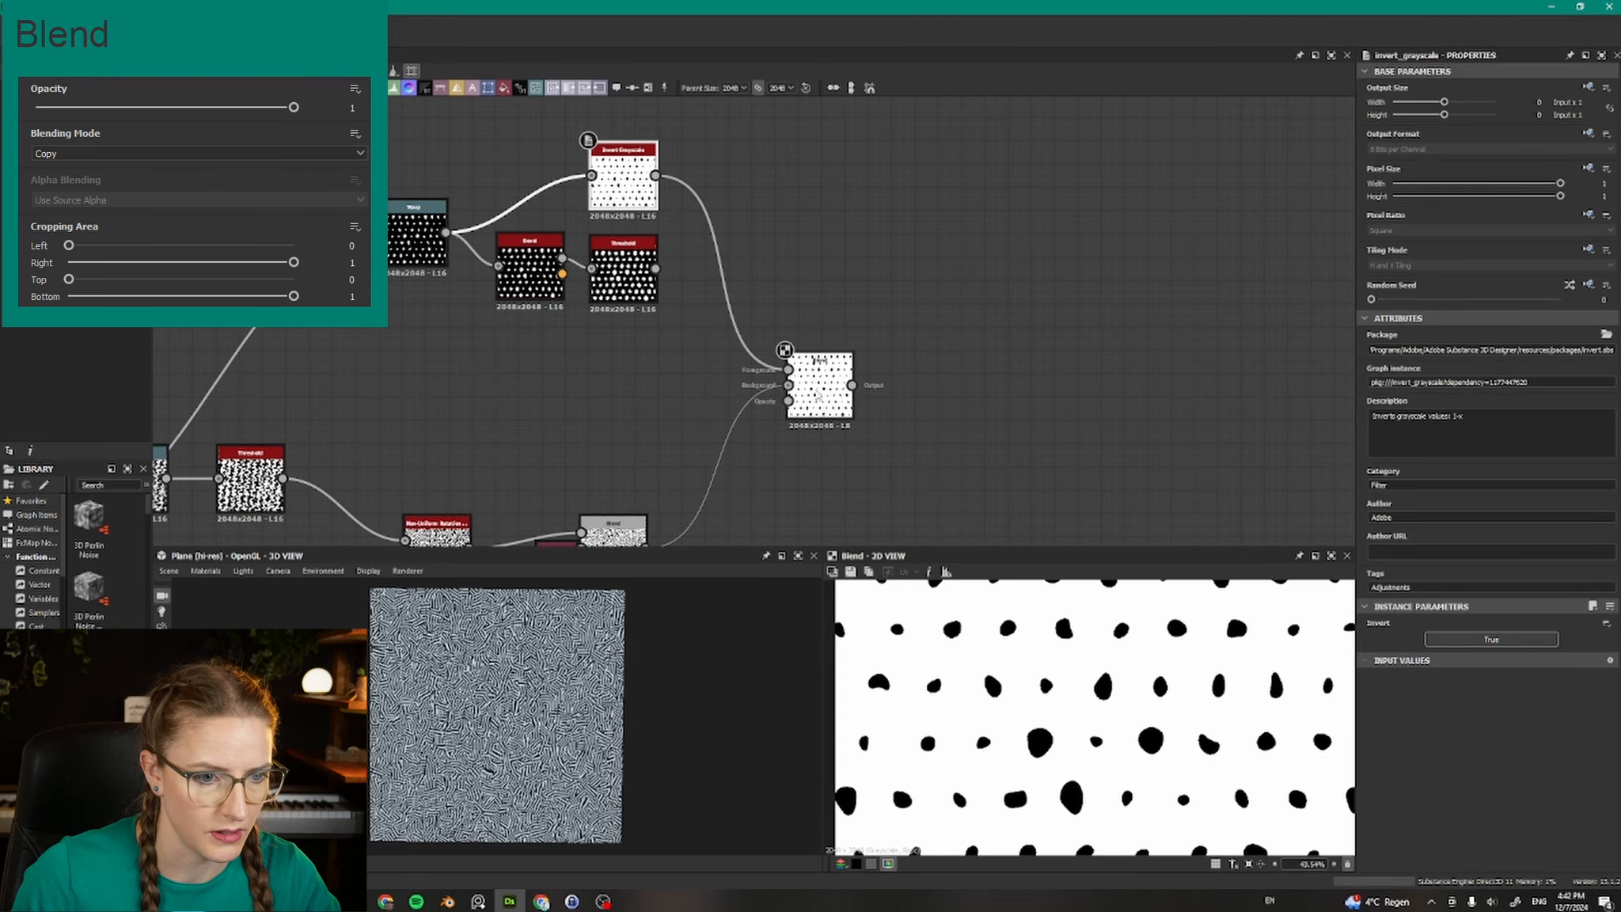
Connect the dot pattern's Threshold output to the second Blend's opacity input and preview the combined pattern.
mouse_move(929, 386)
middle_mouse_down()
mouse_move(933, 359)
mouse_move(957, 373)
middle_mouse_up()
left_click_drag(683, 234, 816, 350)
left_click(846, 352)
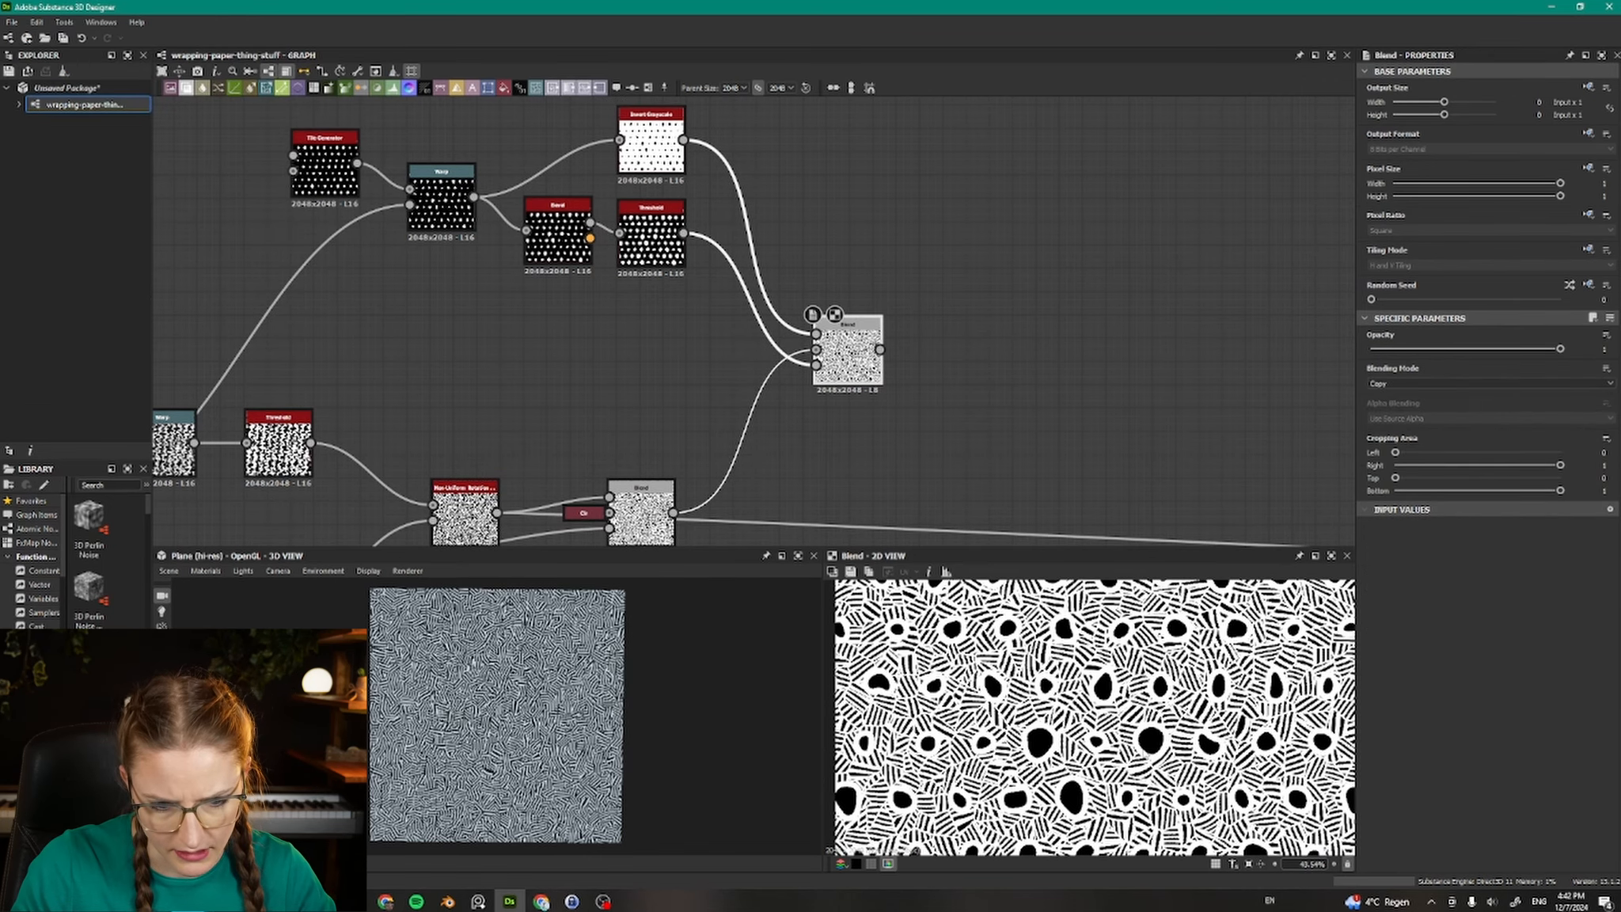
scroll(1148, 754, "up", 5)
scroll(1067, 747, "down", 6)
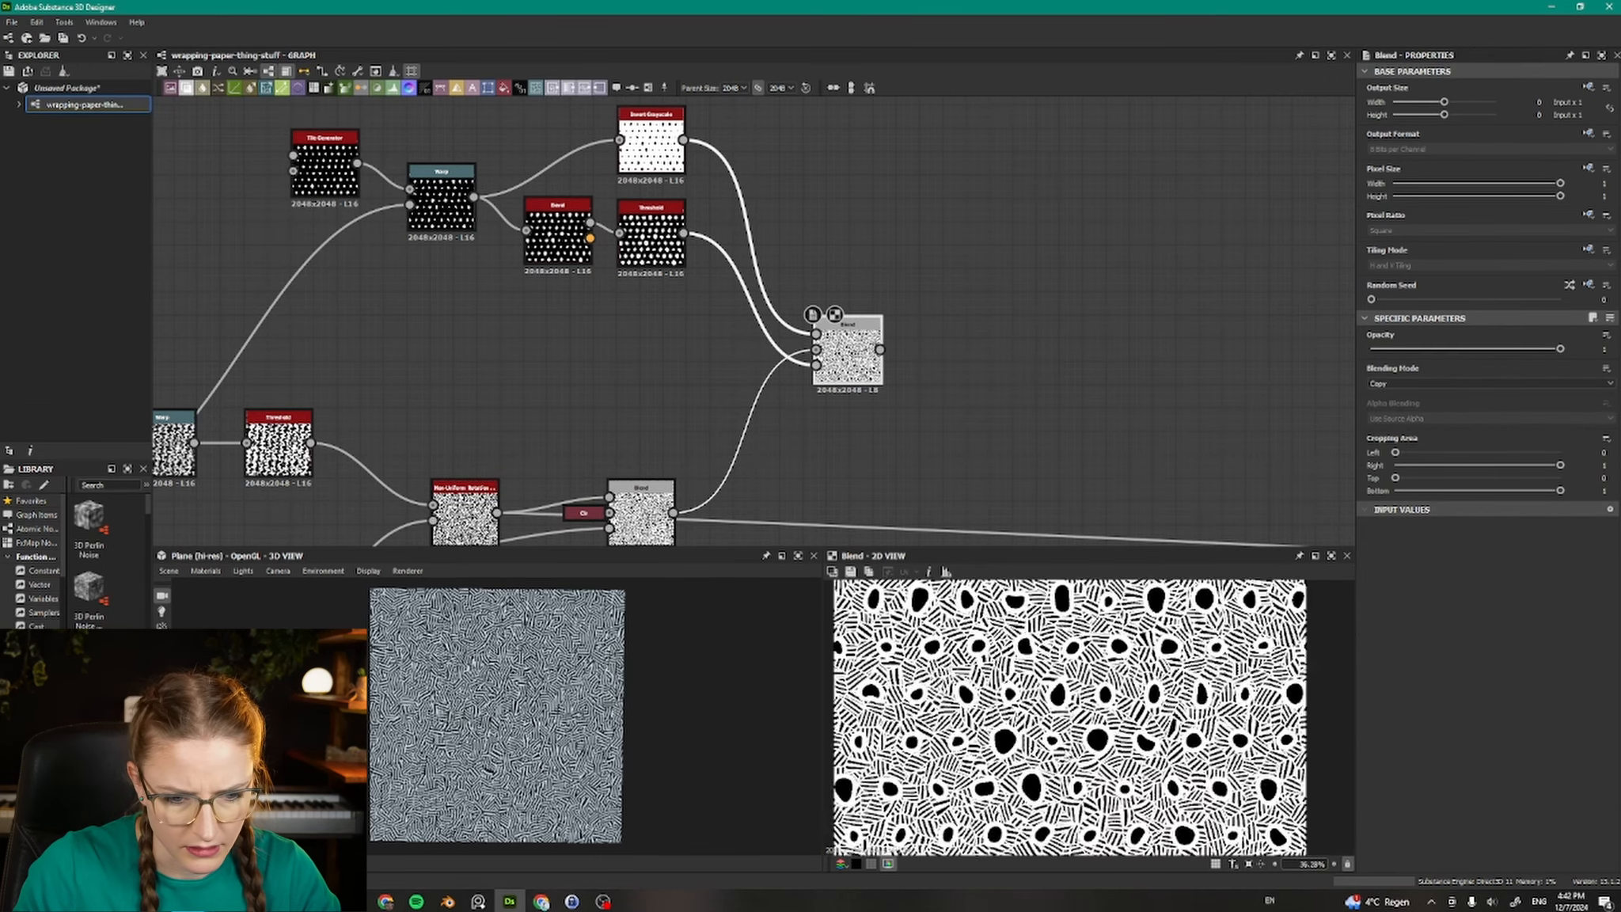
scroll(1067, 748, "down", 3)
Slightly reduce the Bevel node's Distance, try a small increase while checking the dot borders, and undo that increase.
left_click(558, 238)
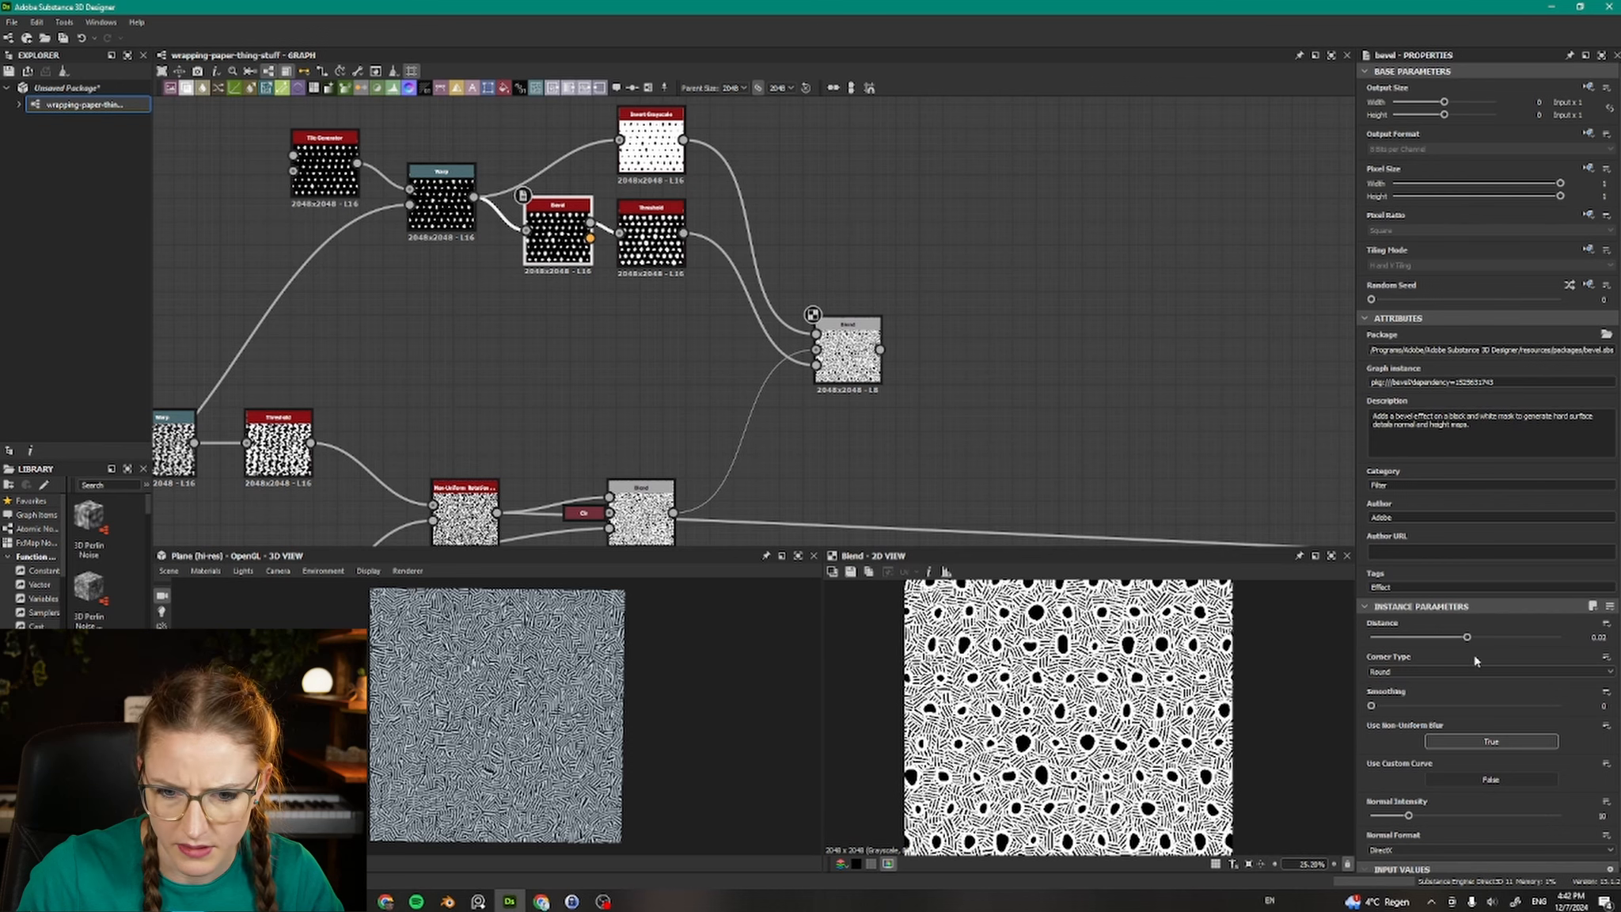
left_click(1468, 637)
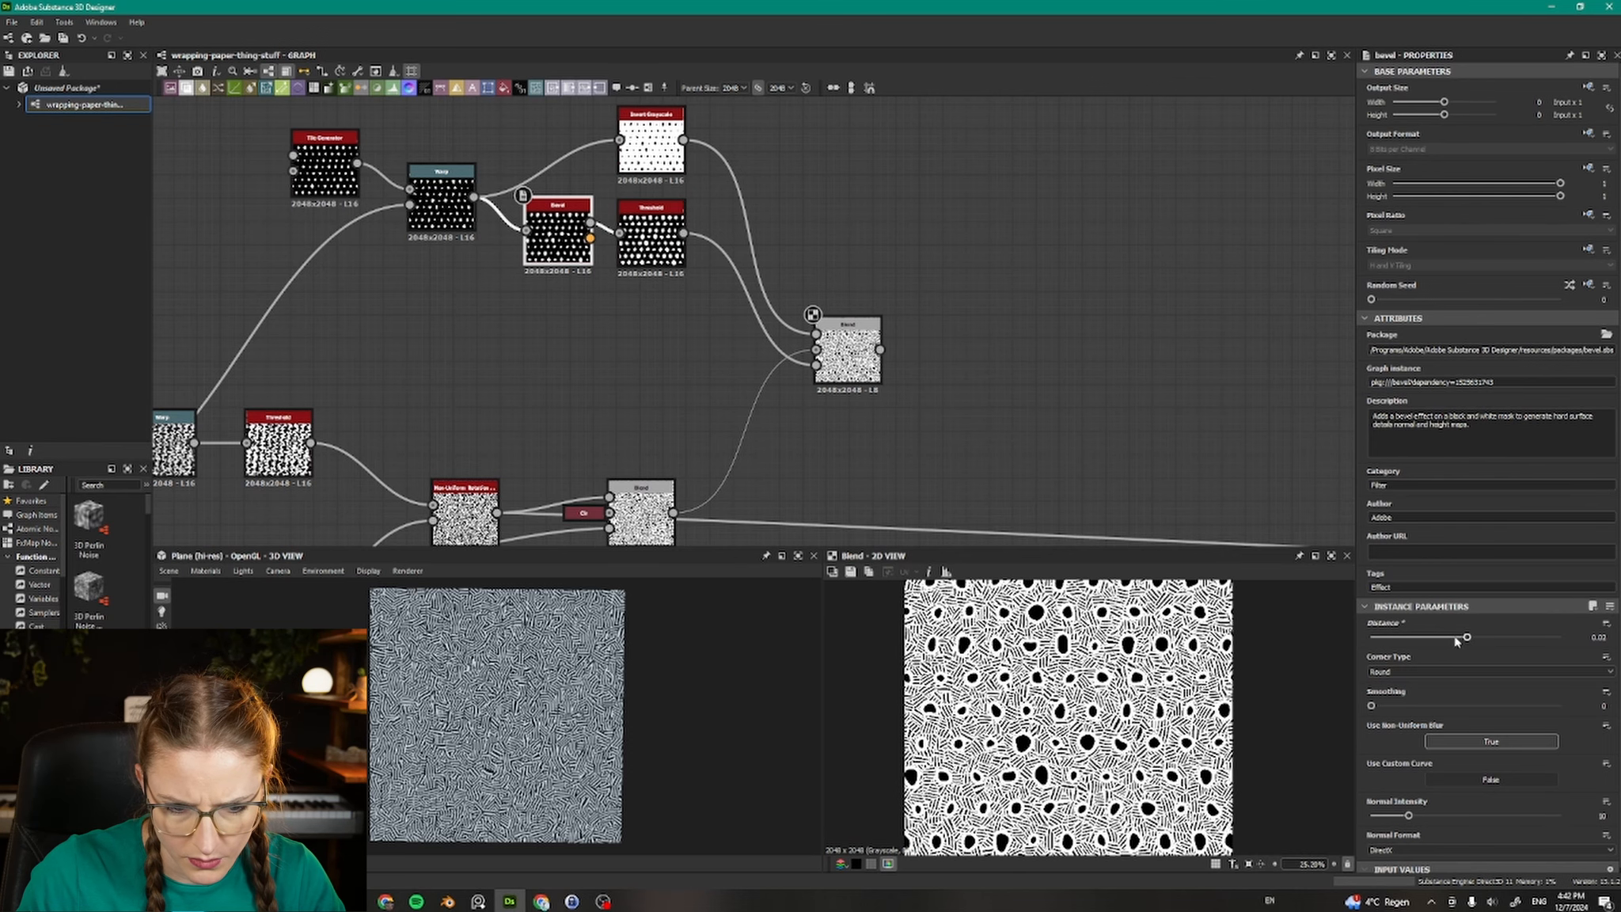
left_click_drag(1456, 641, 1443, 644)
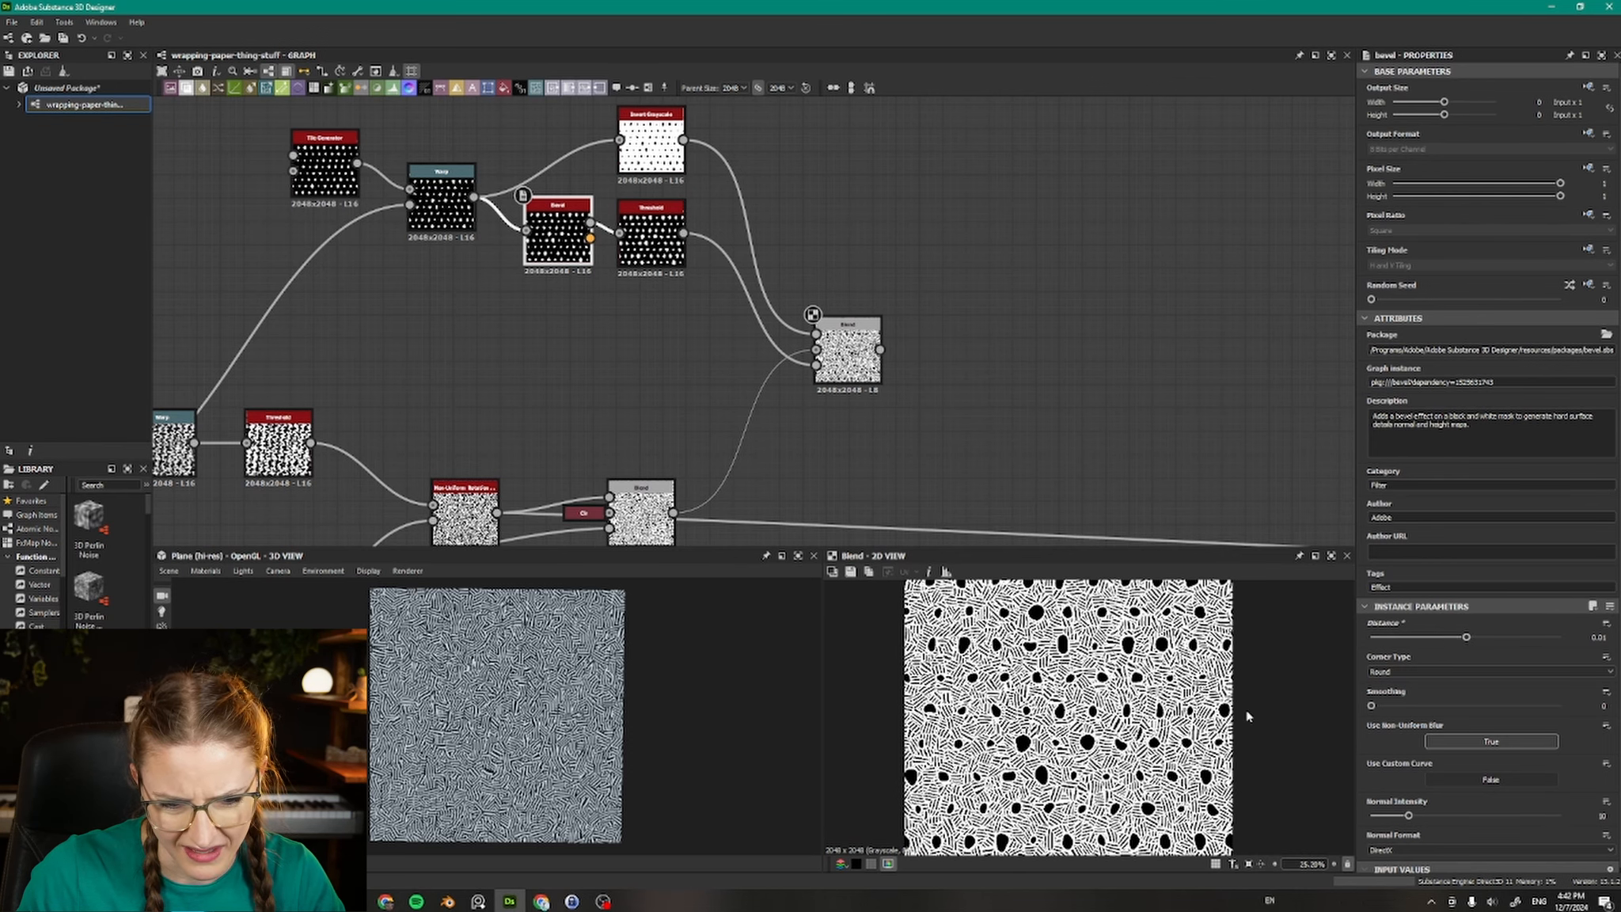
scroll(1246, 709, "up", 5)
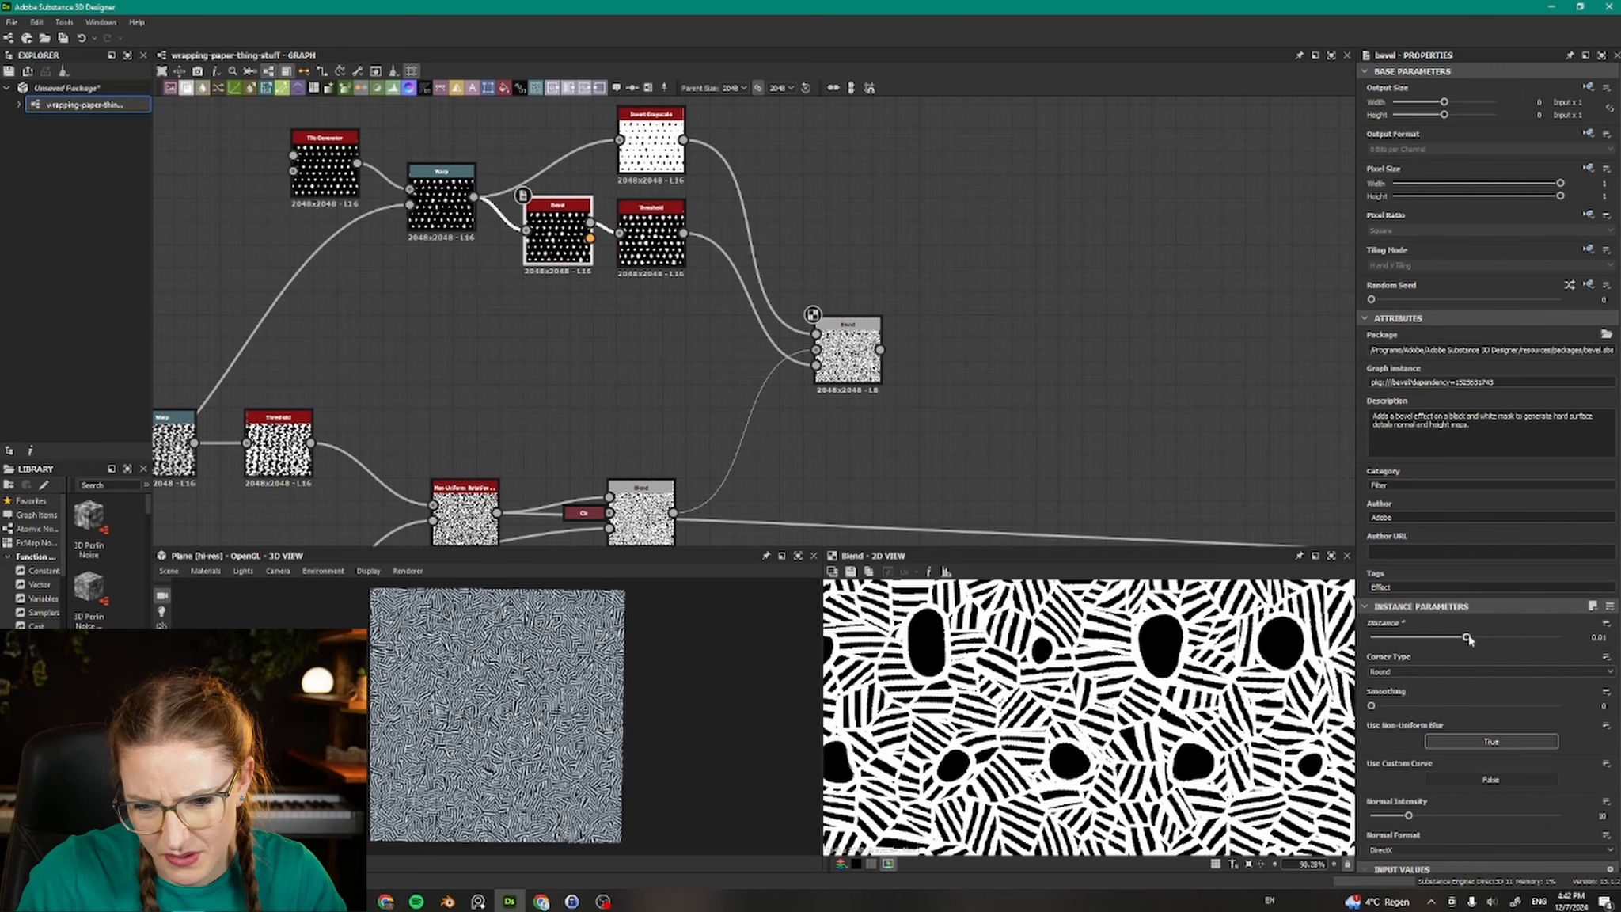
left_click_drag(1469, 638, 1470, 638)
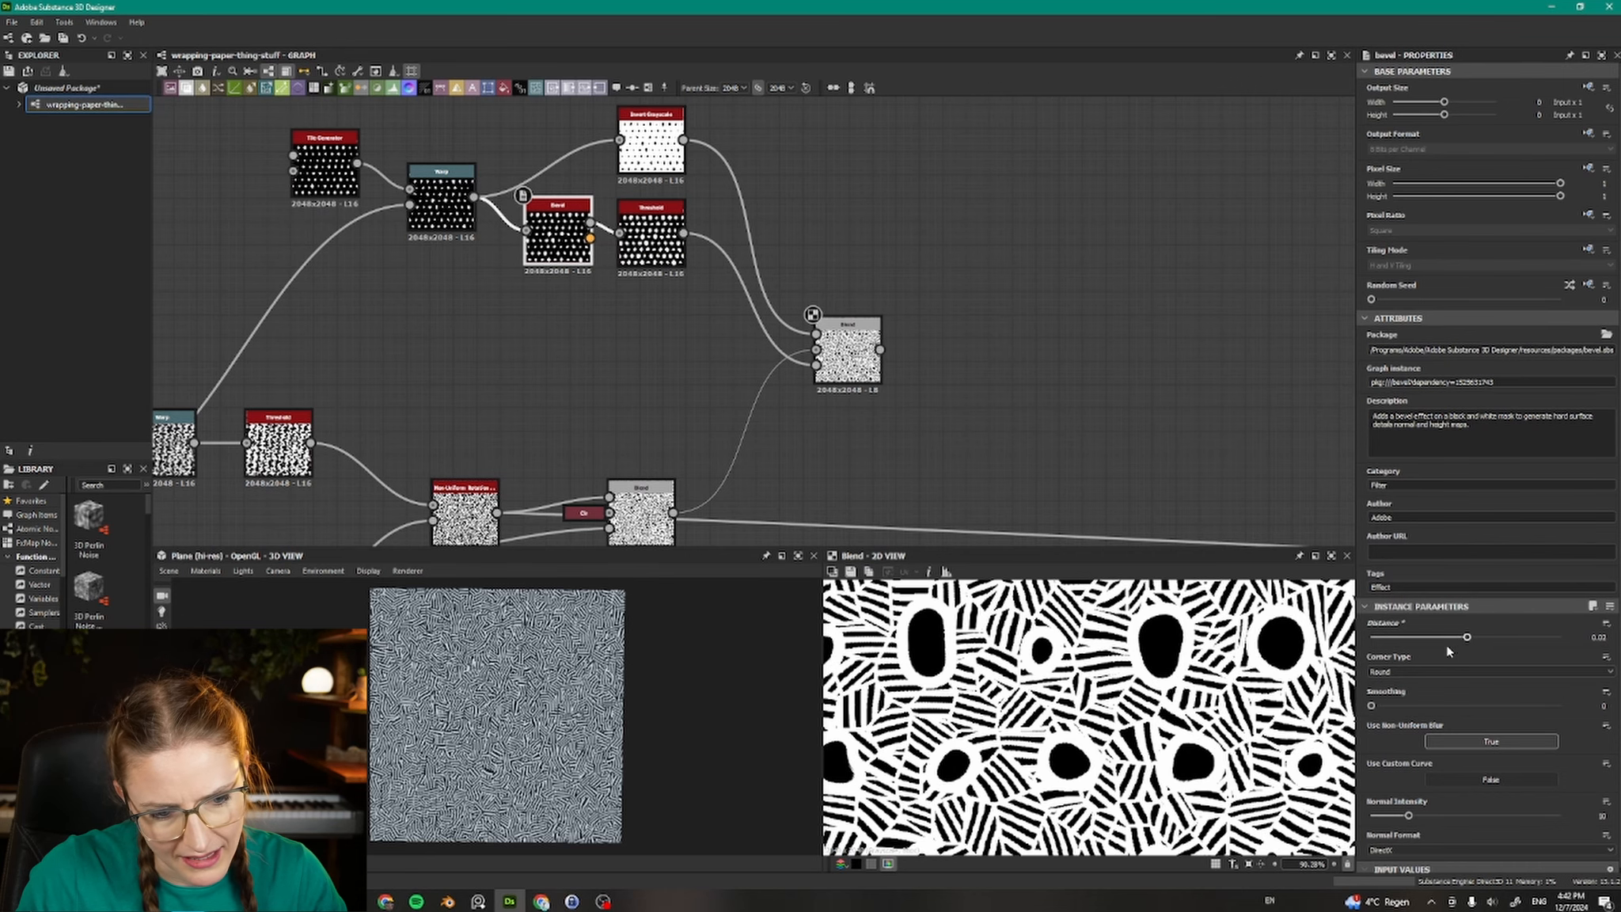
key("ctrl+z")
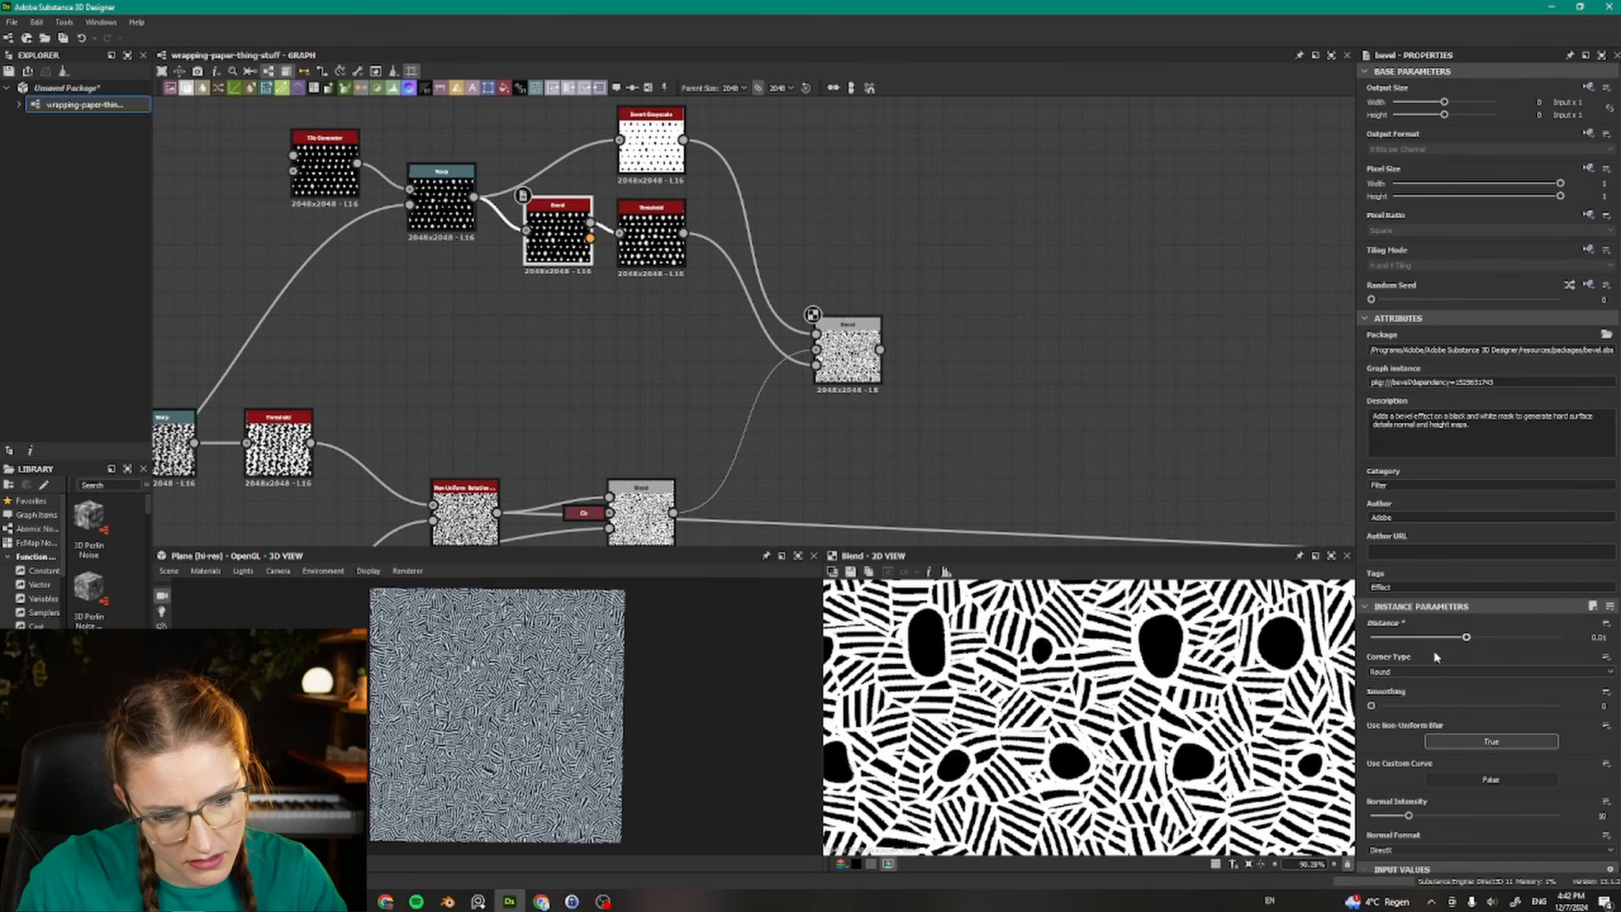
Add a Transformation 2D node after the second Blend, halve its scale with the /2 option, and inspect the denser pattern.
scroll(972, 697, "down", 4)
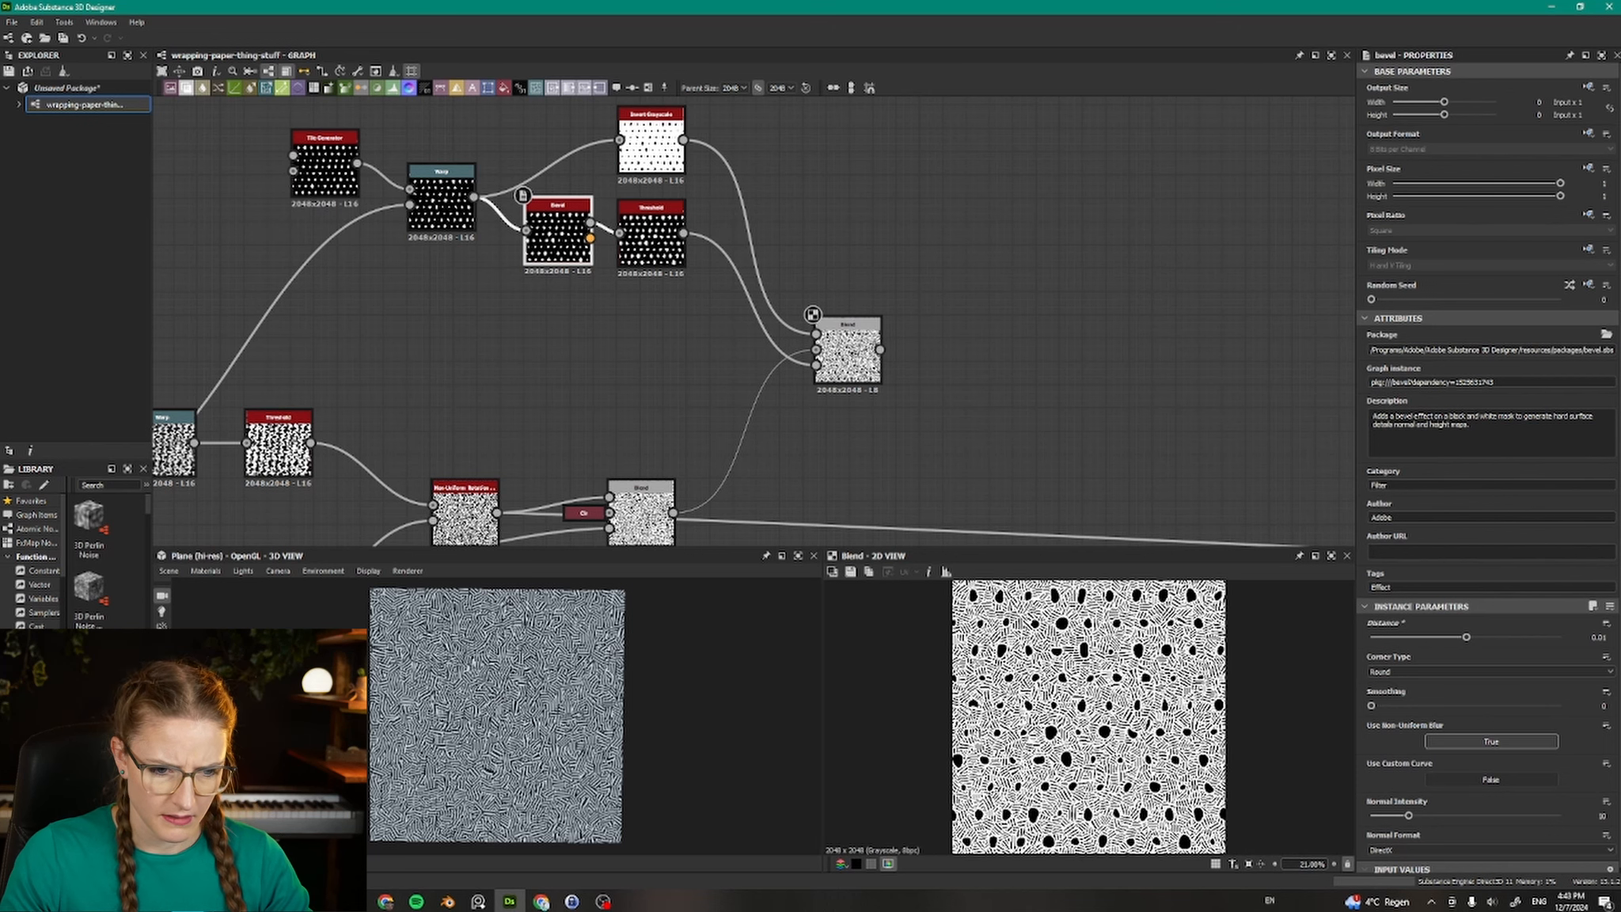
scroll(1089, 716, "down", 1)
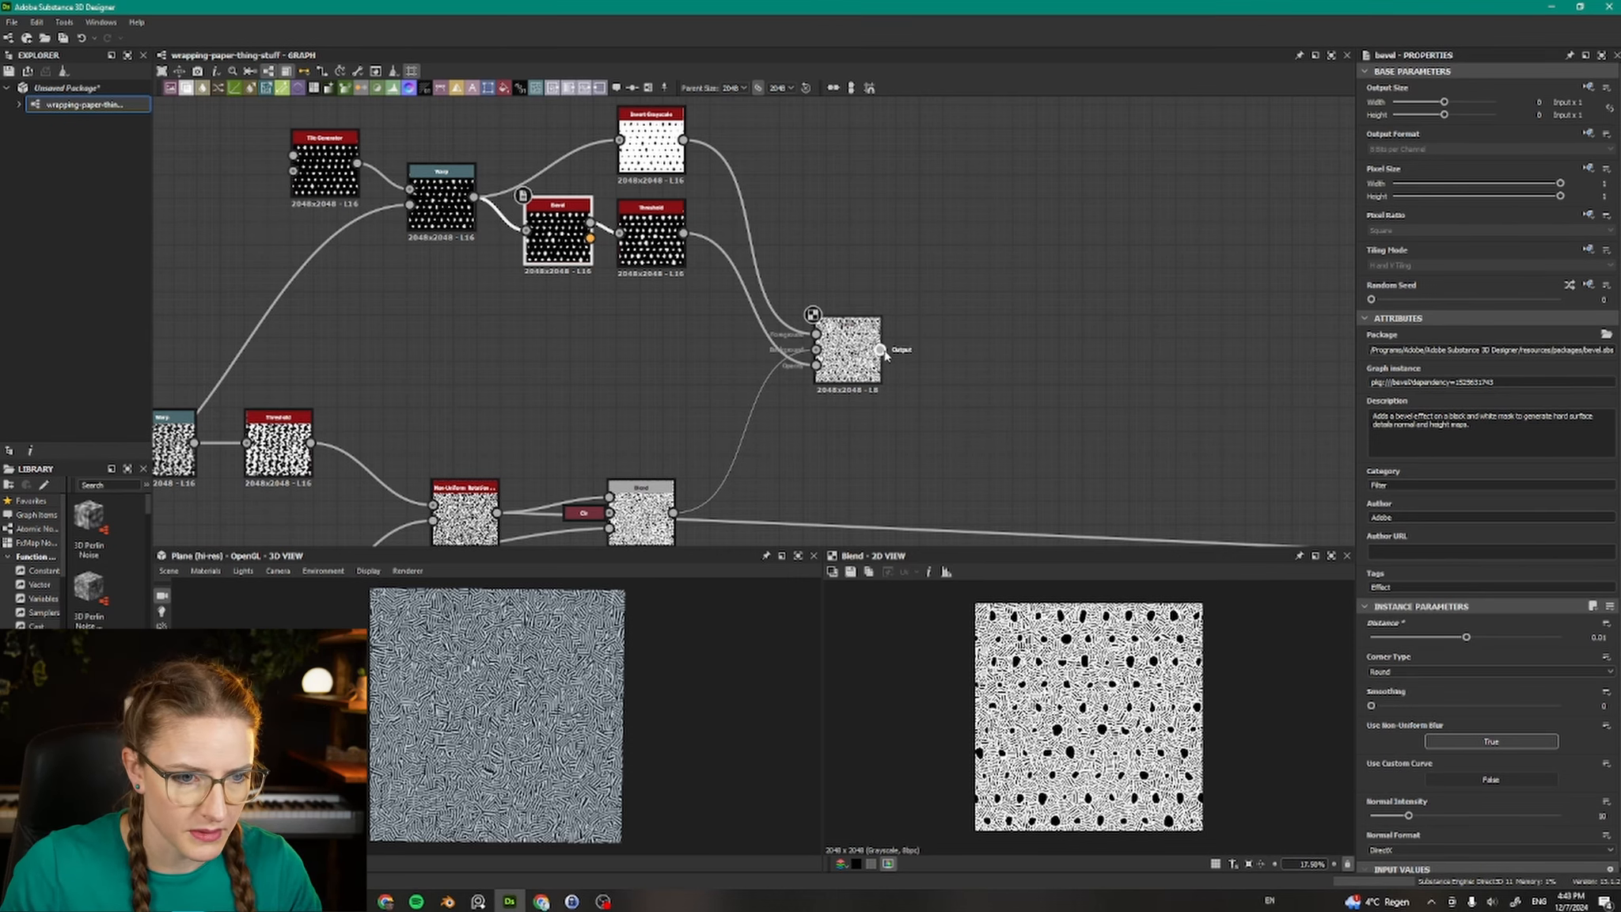
left_click_drag(880, 349, 983, 343)
type("tr")
key("Return")
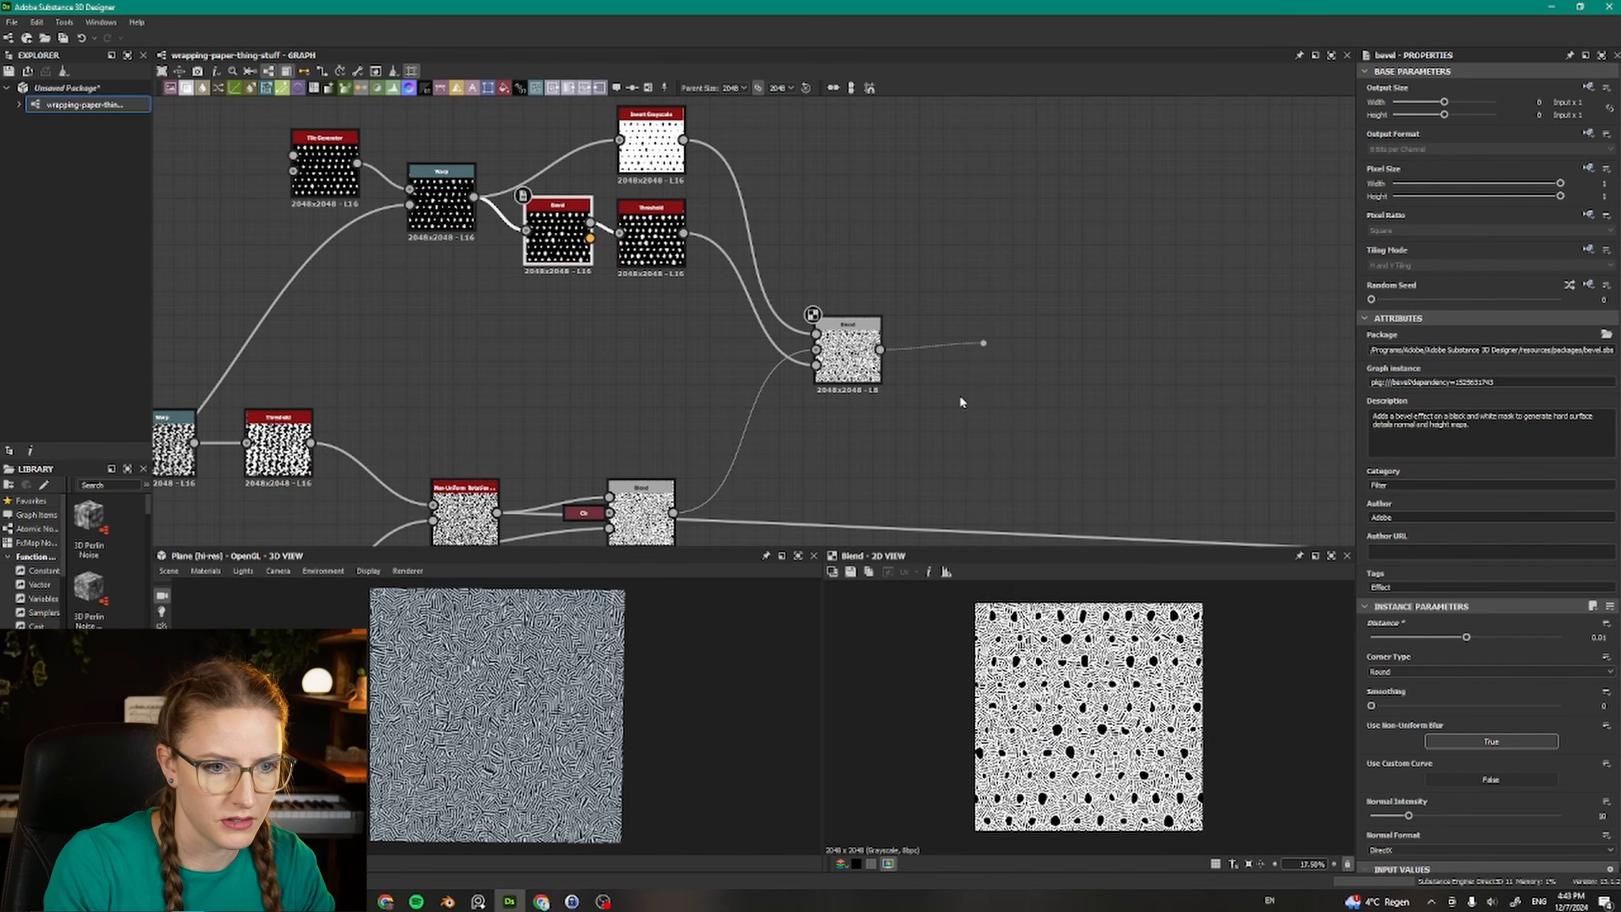
left_click(1596, 463)
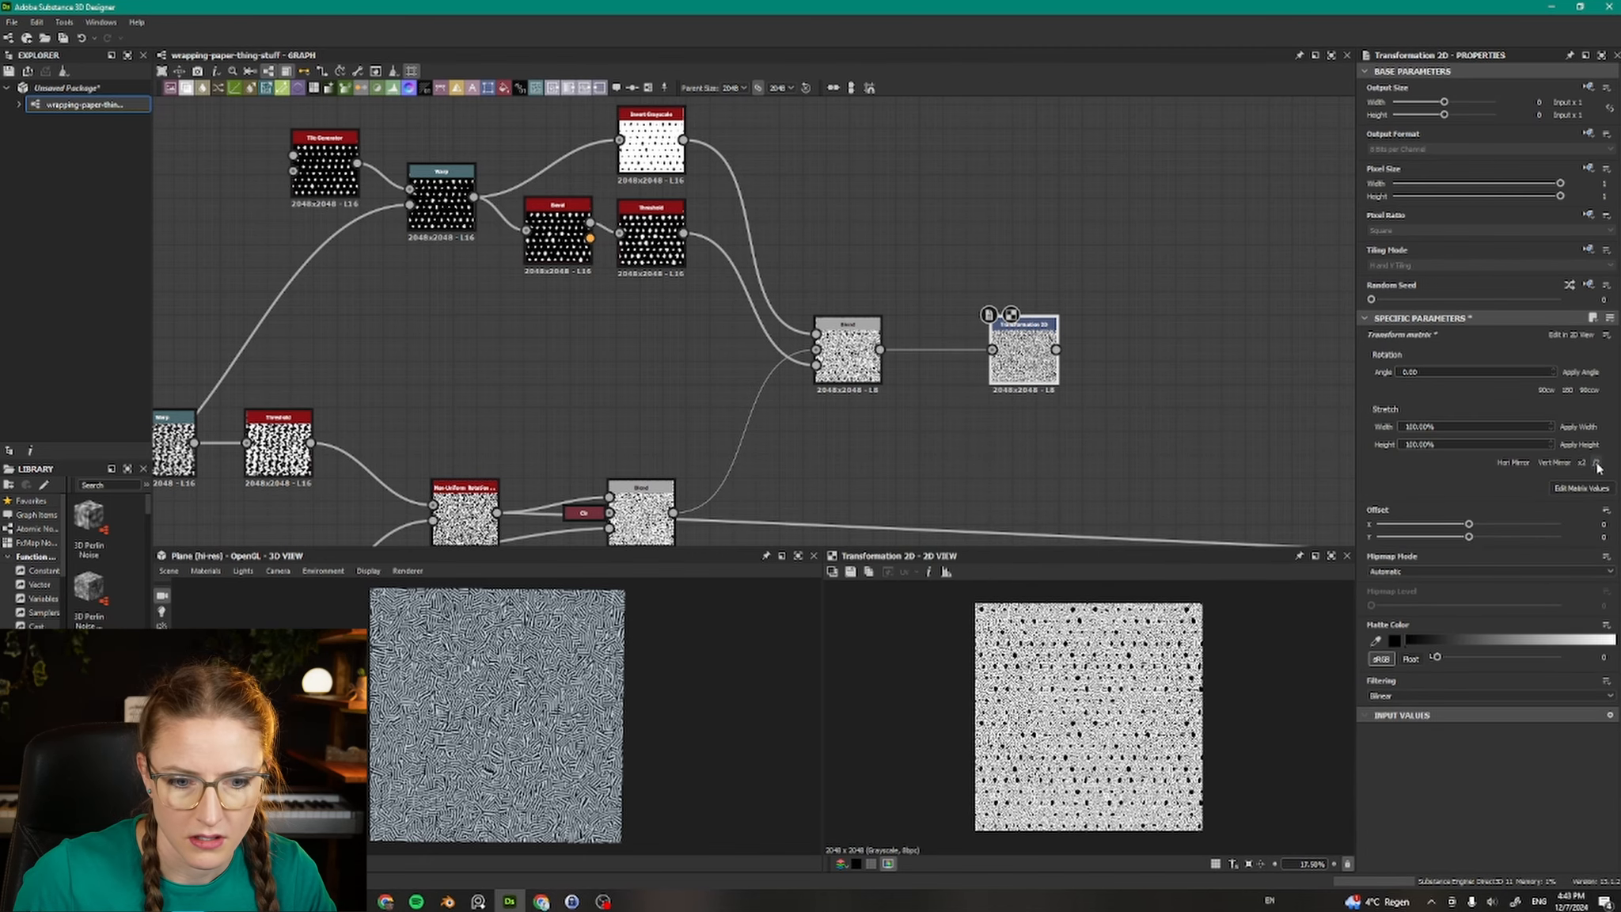
scroll(1217, 788, "up", 8)
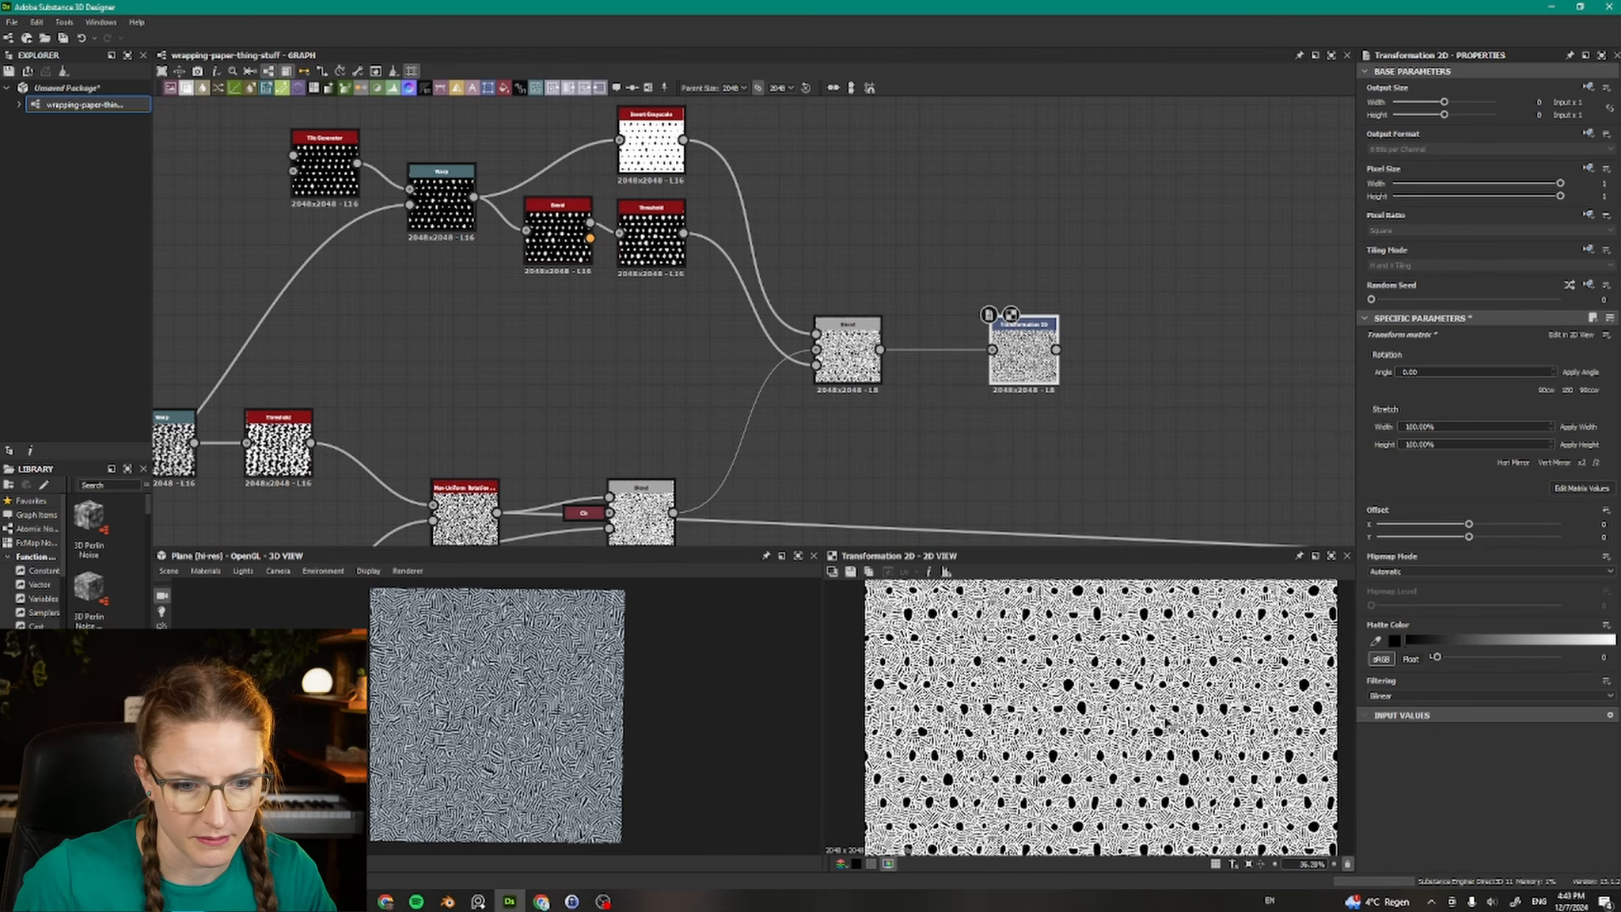
scroll(1170, 723, "up", 5)
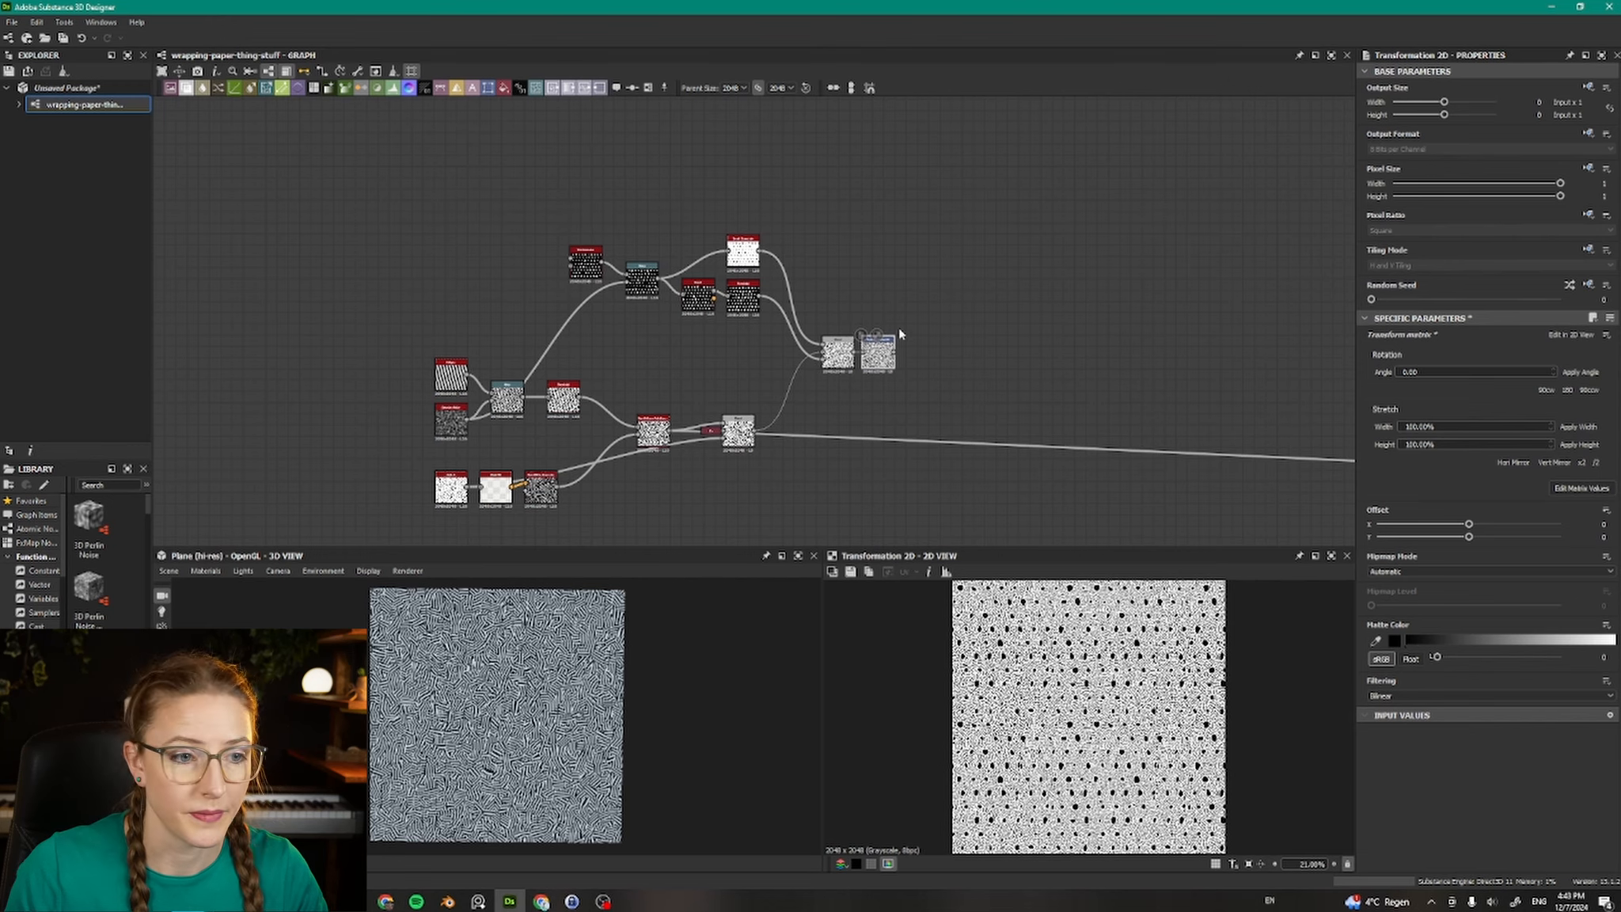
Shift the second Blend and Transformation 2D nodes away from the others, and enclose all pattern nodes in a frame titled "pattern-01".
middle_click_drag(1032, 393, 965, 366)
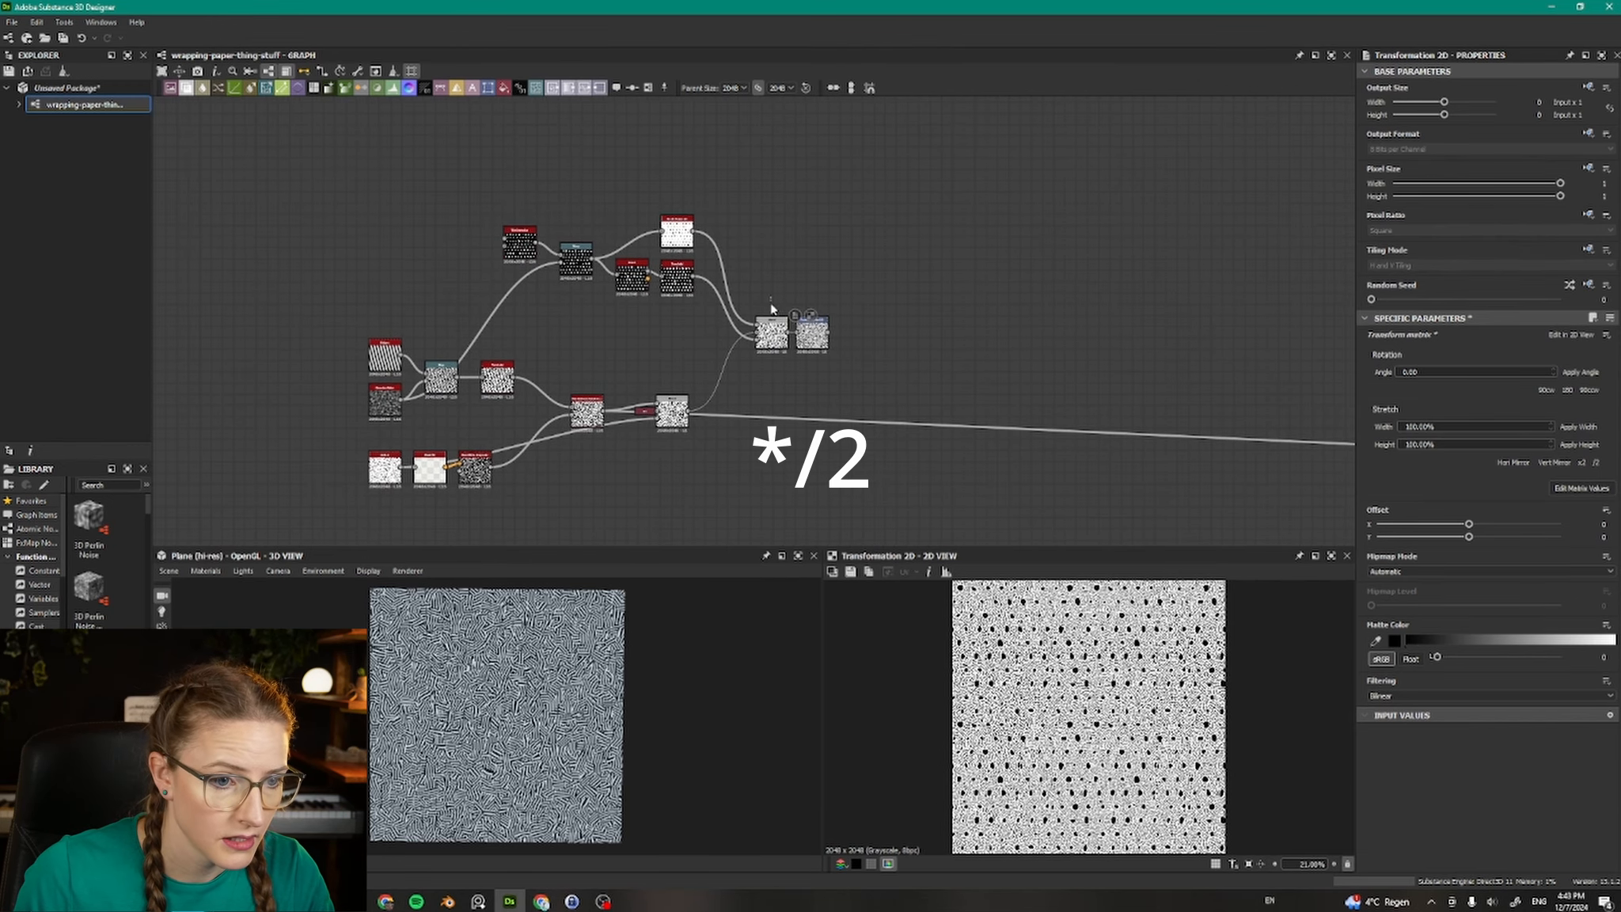
left_click_drag(841, 341, 875, 341)
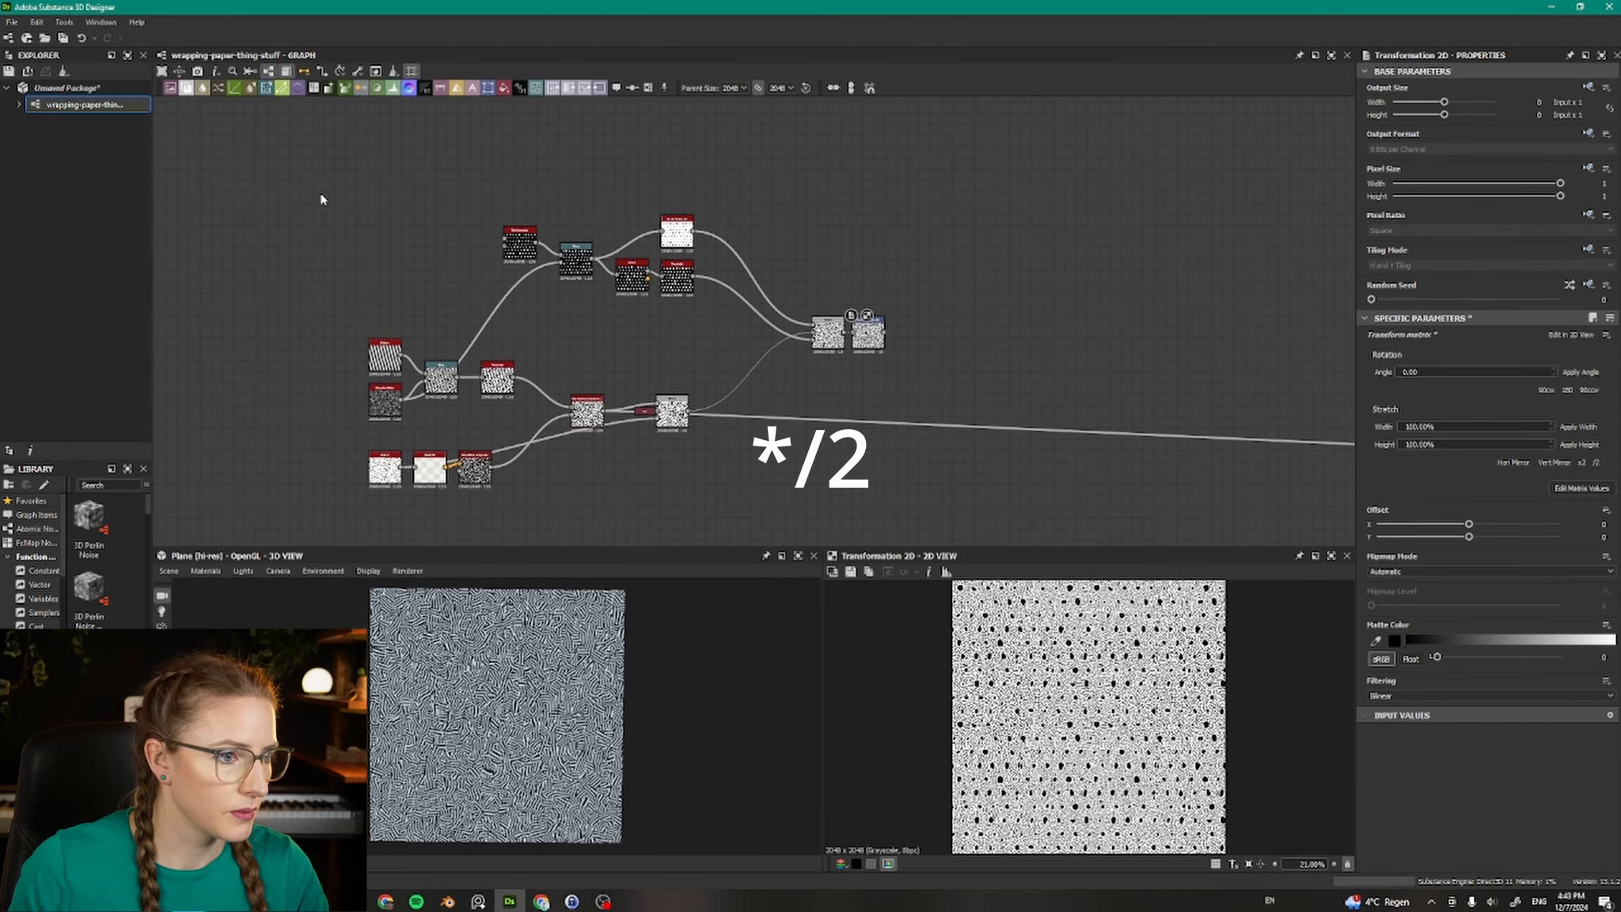
left_click_drag(325, 179, 912, 523)
right_click(874, 350)
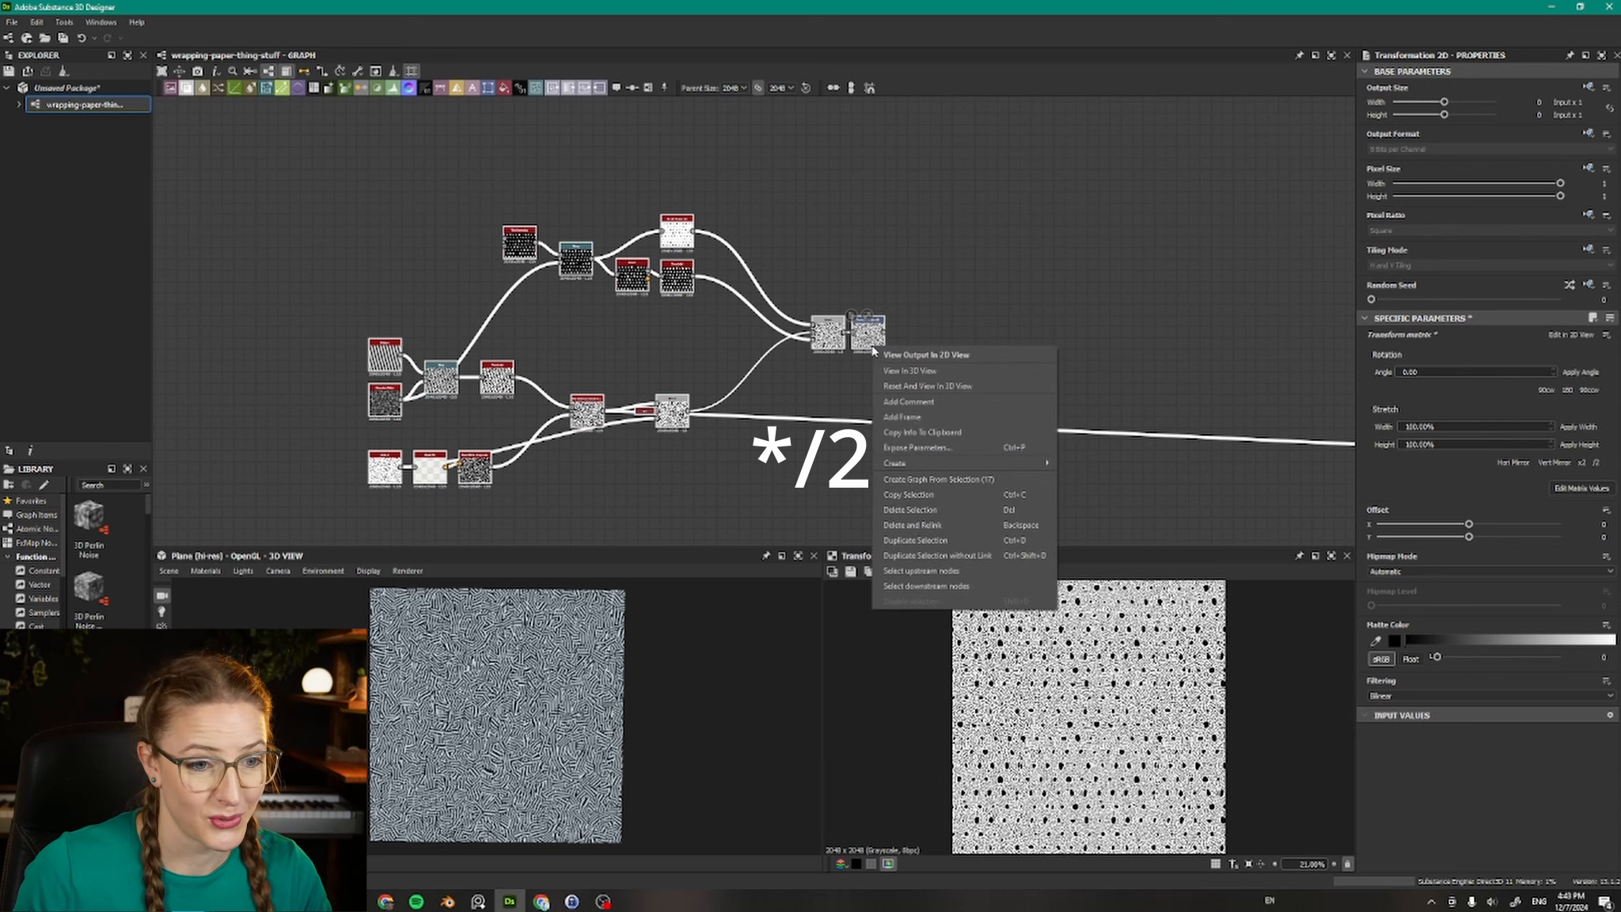
left_click(918, 417)
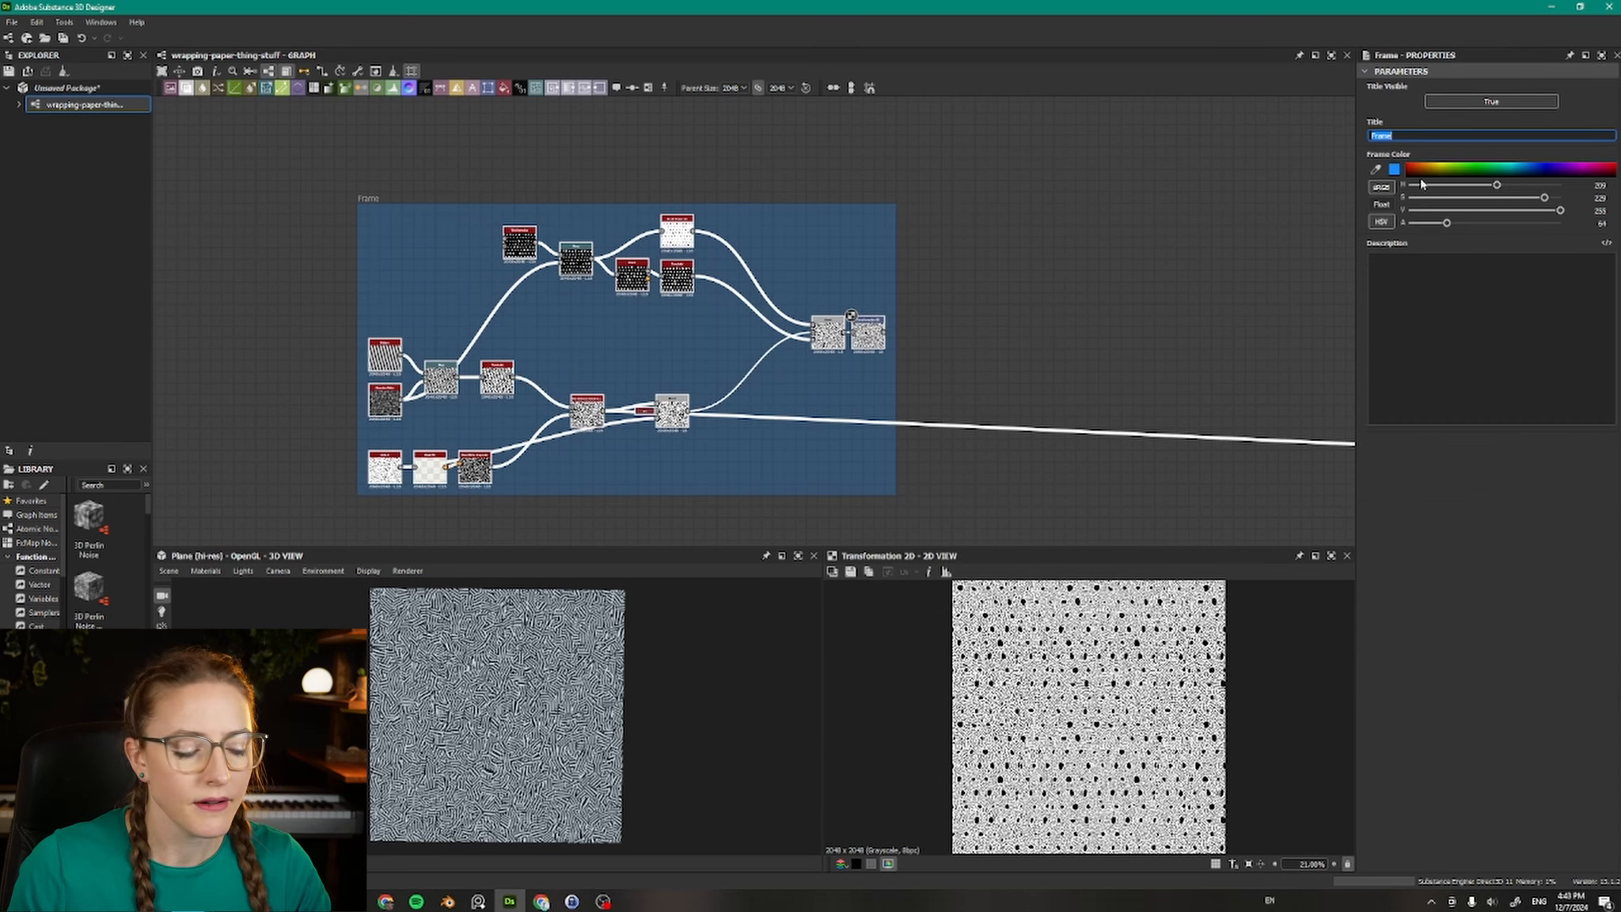
type("pattern-01")
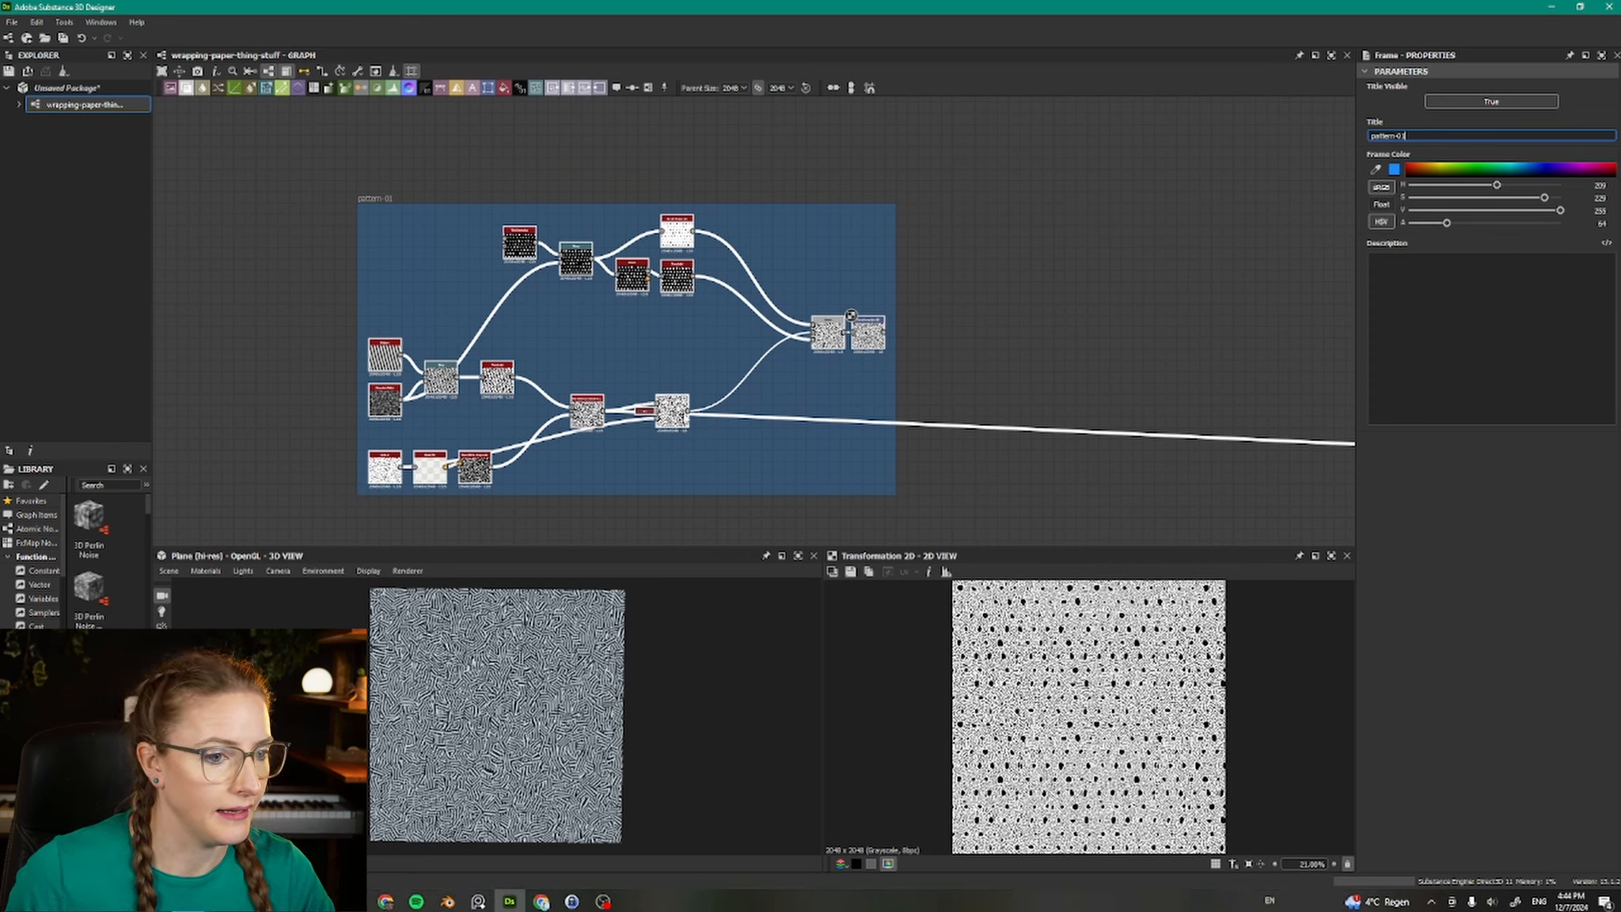
mouse_move(672, 405)
left_mouse_down()
mouse_move(671, 384)
mouse_move(677, 406)
left_mouse_up()
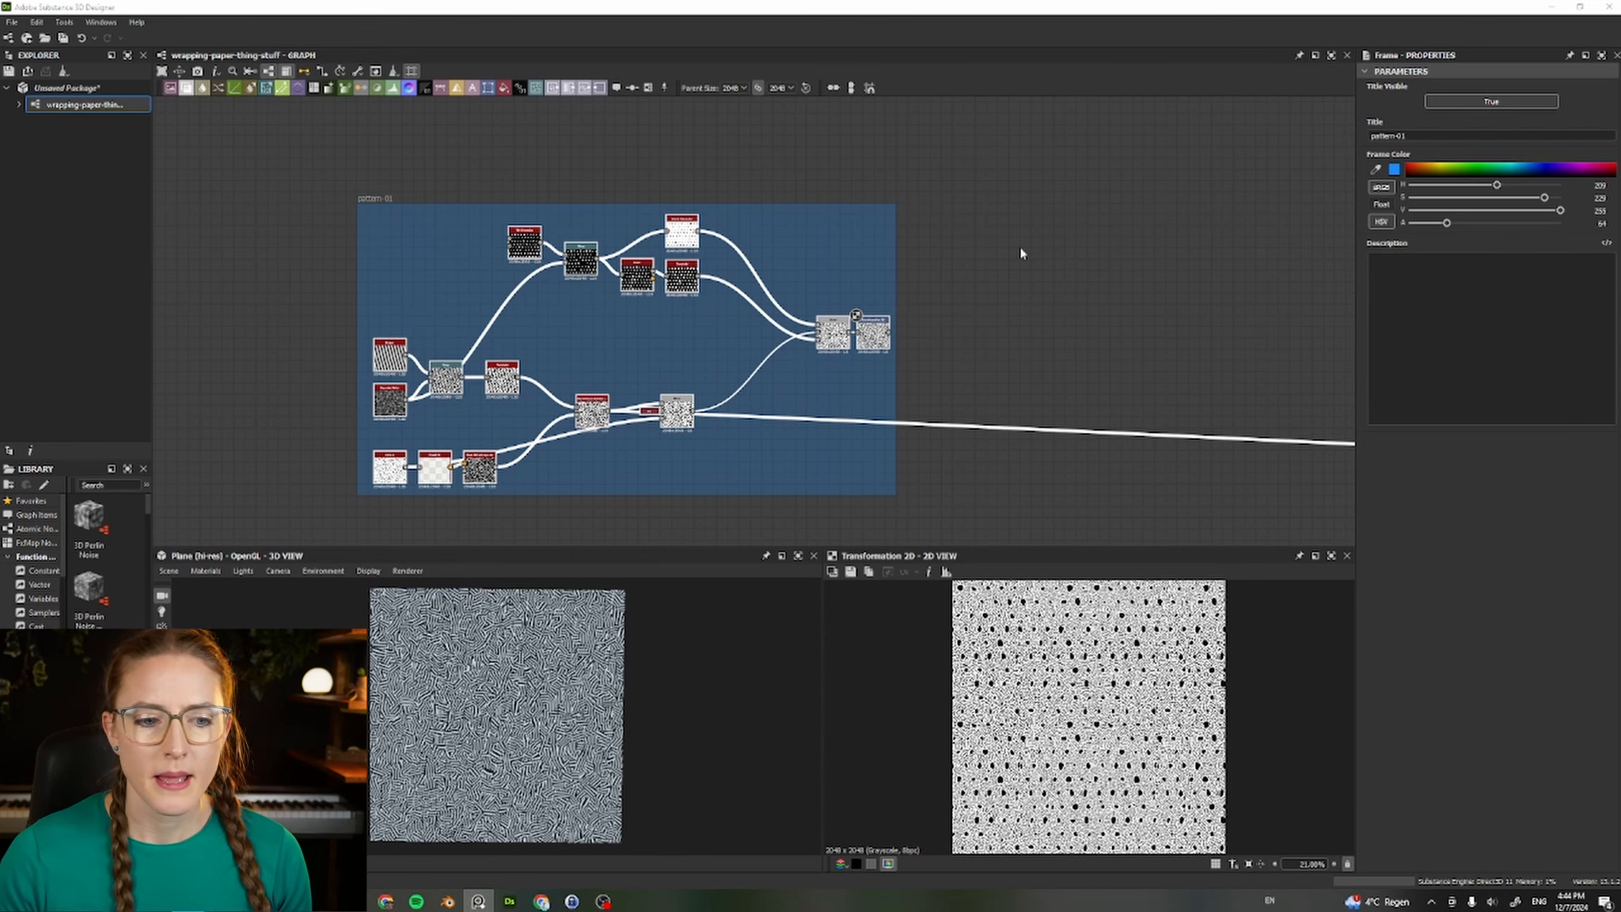
Add an Alveolus node in the empty graph area below the pattern-01 frame.
middle_click_drag(949, 484, 797, 287)
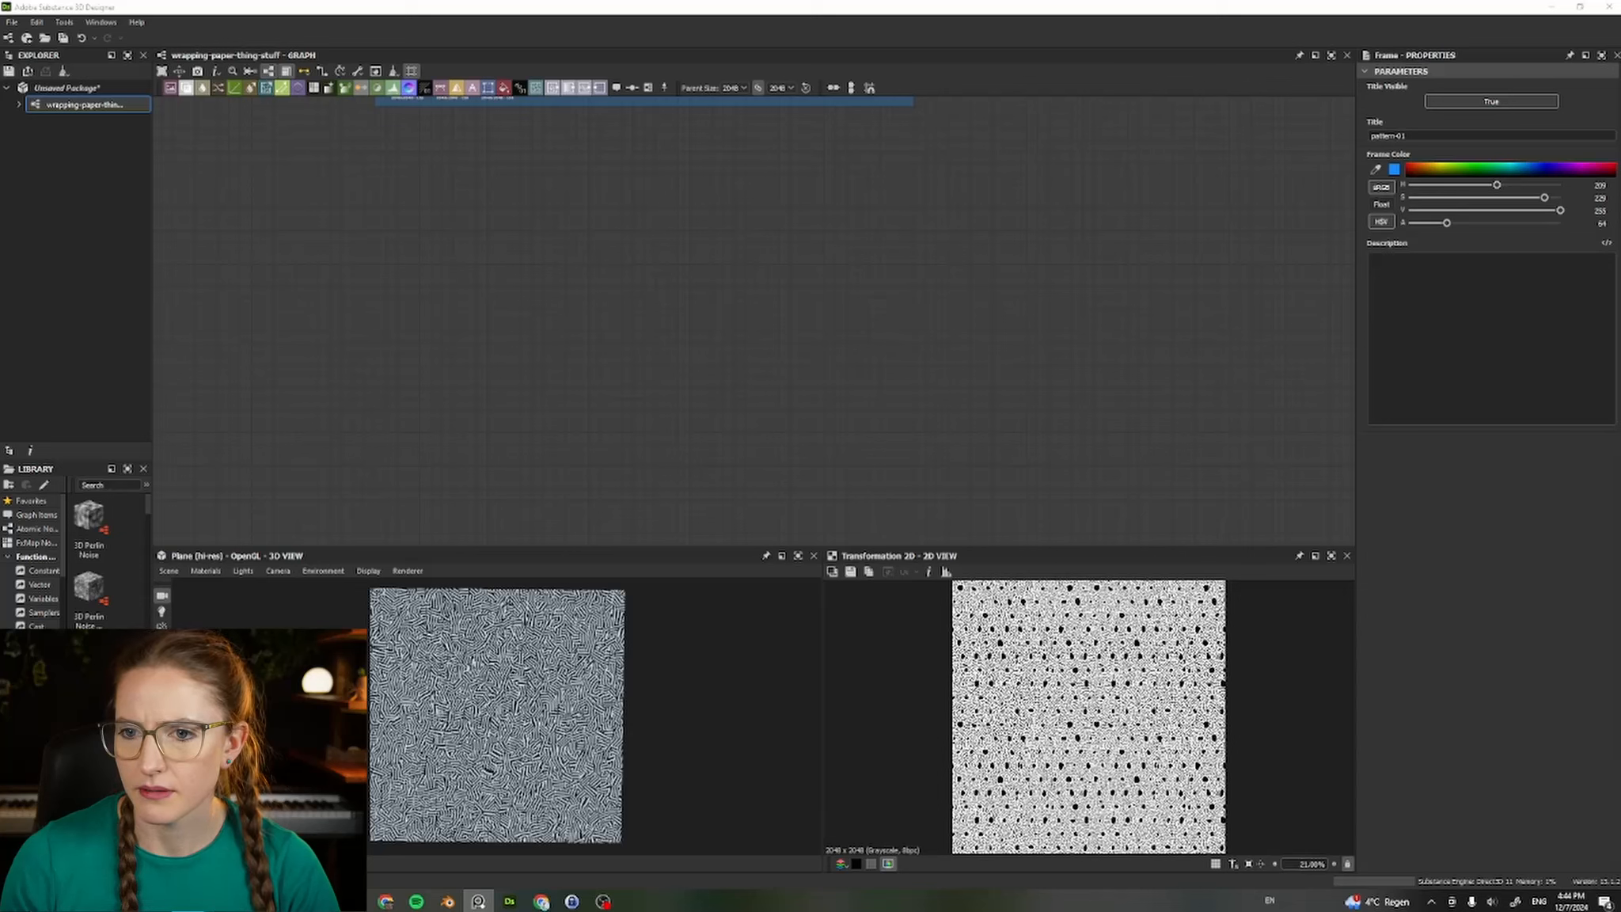
left_click(319, 265)
key("space")
type("alv")
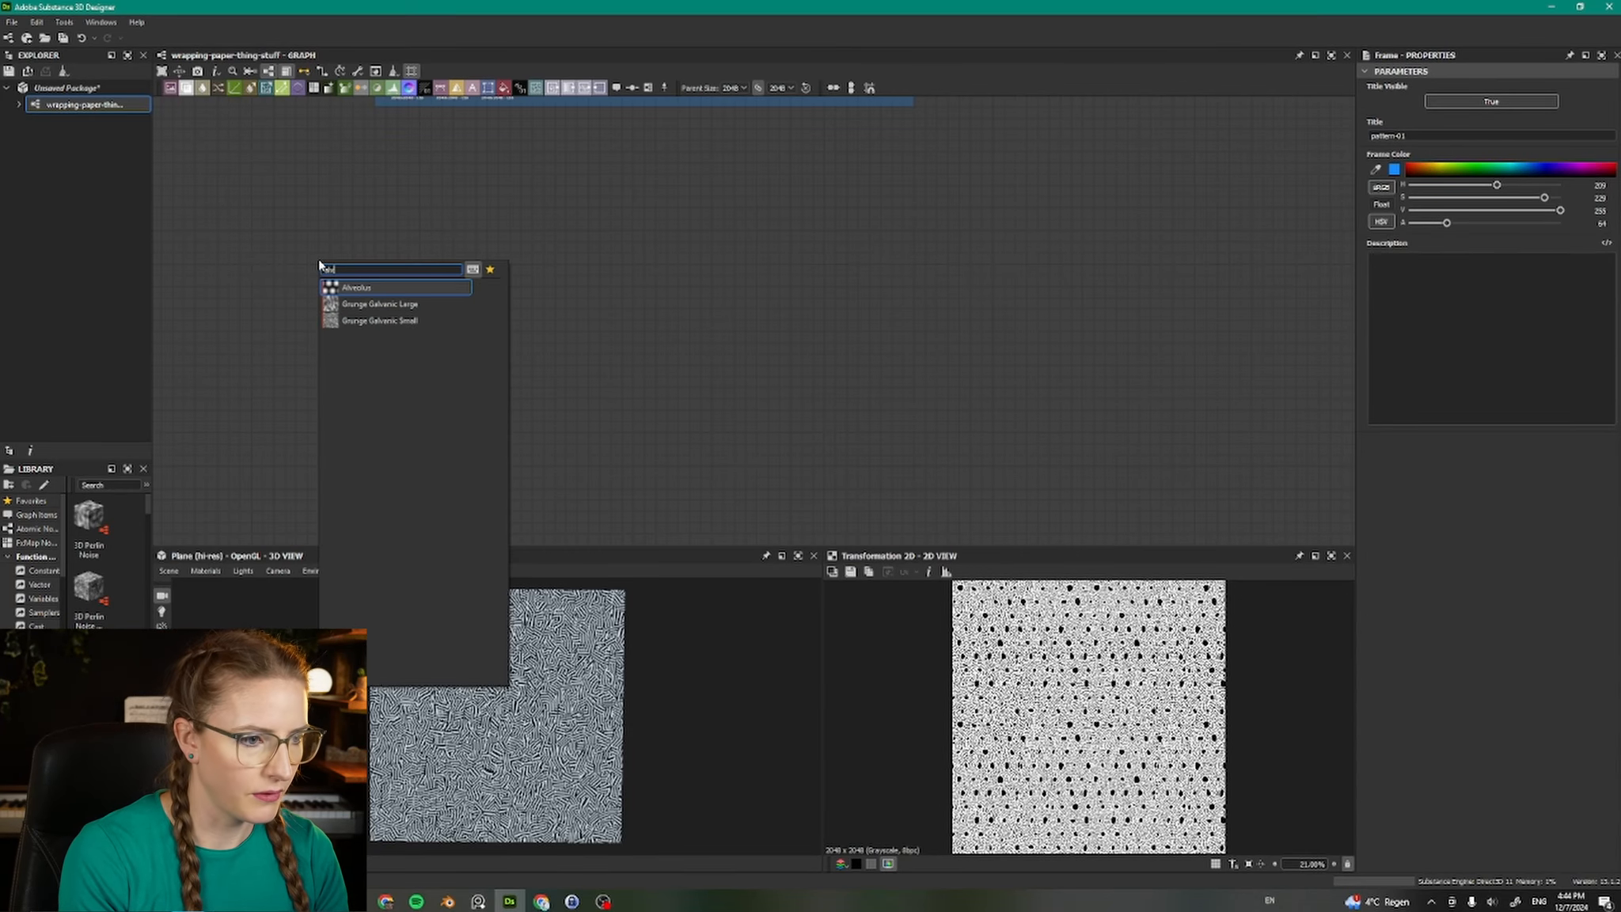
key("Return")
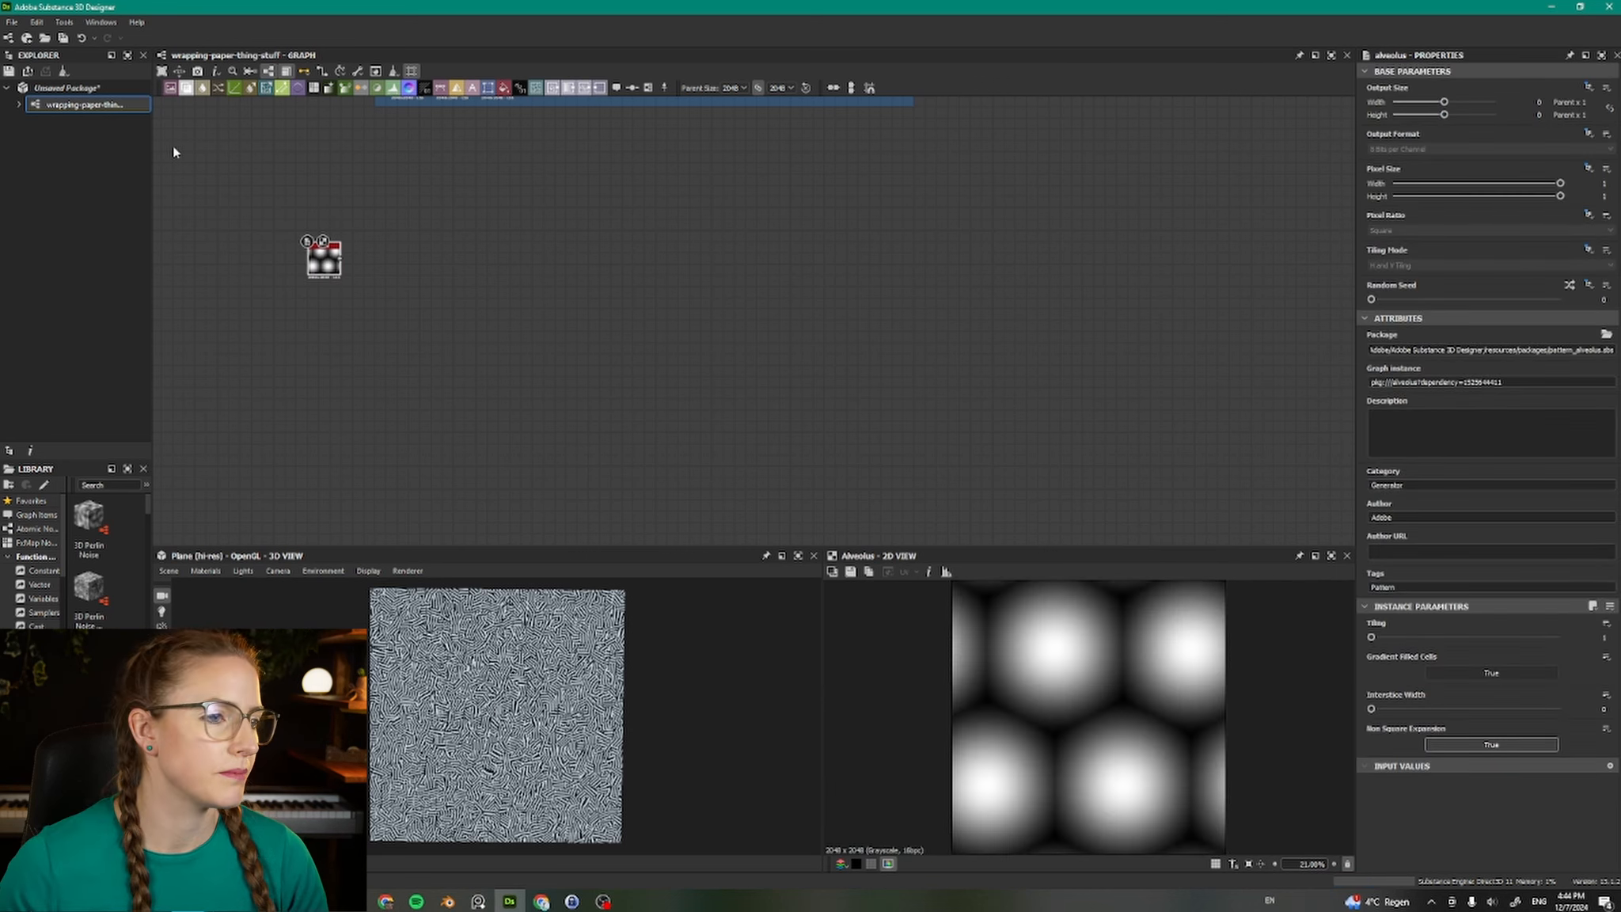
Set the Alveolus node's Tiling to 2.
key("alt+Tab")
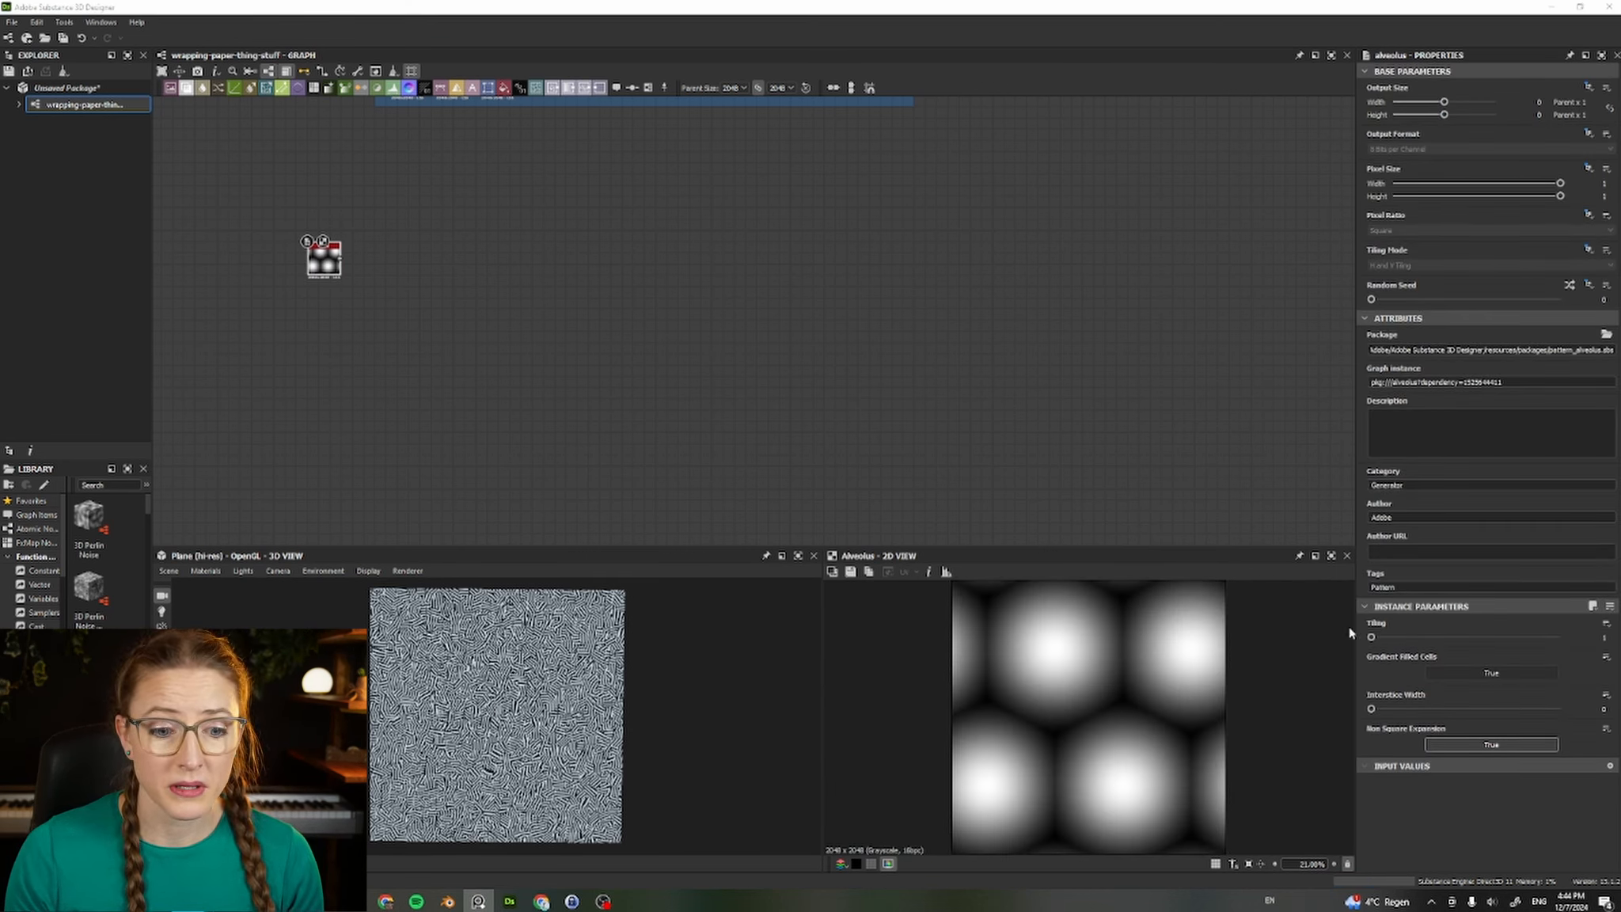
scroll(1097, 681, "down", 1)
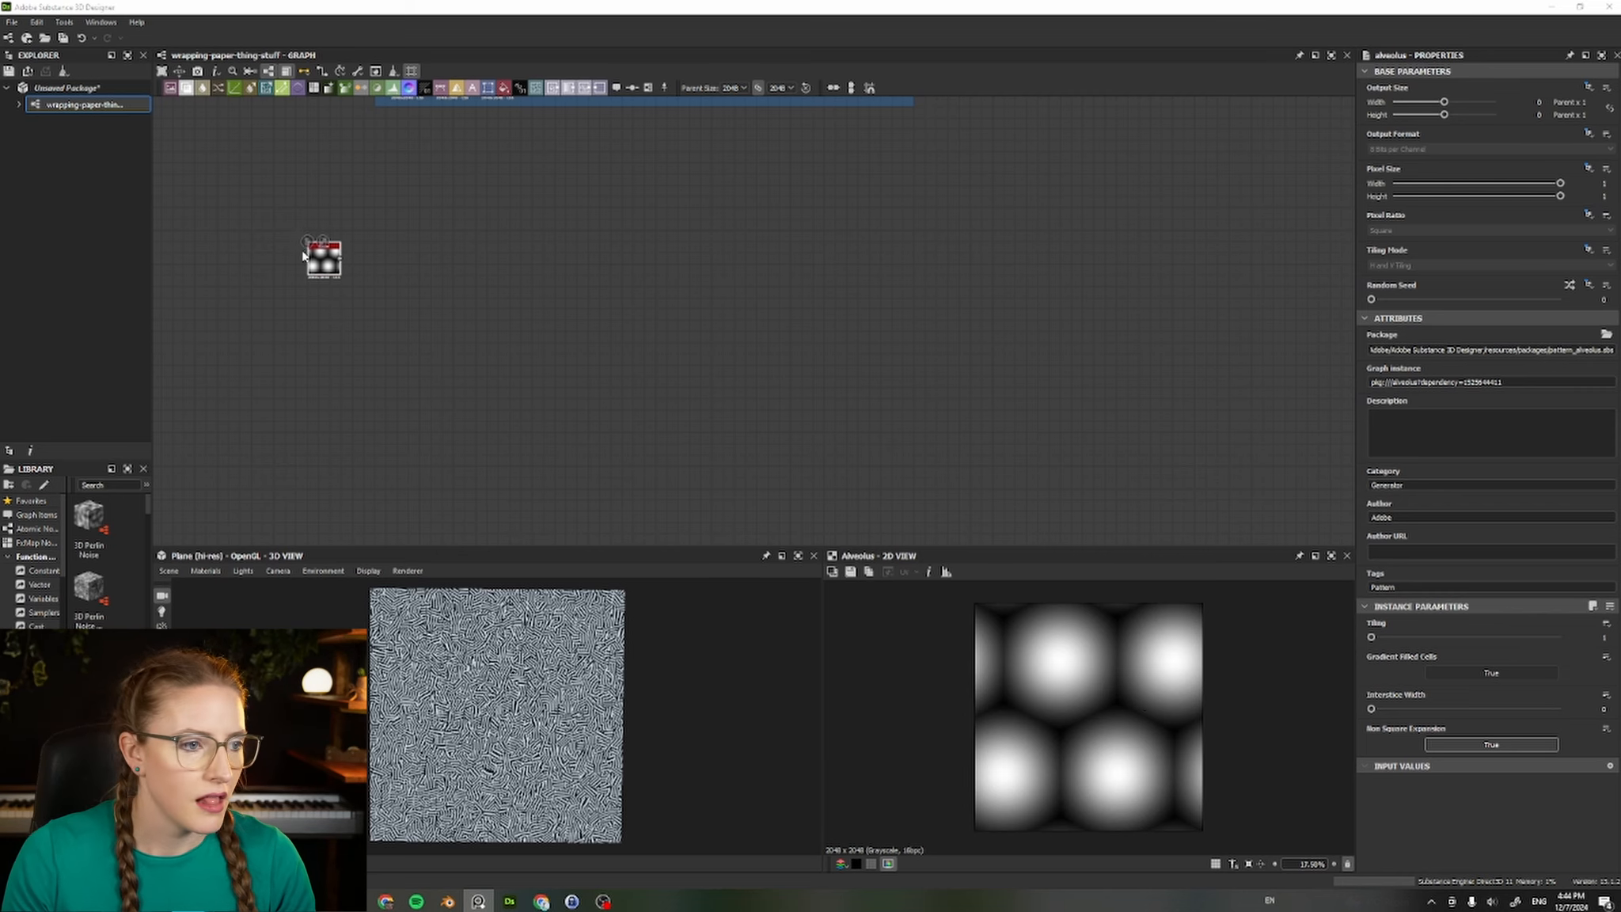
scroll(301, 251, "up", 4)
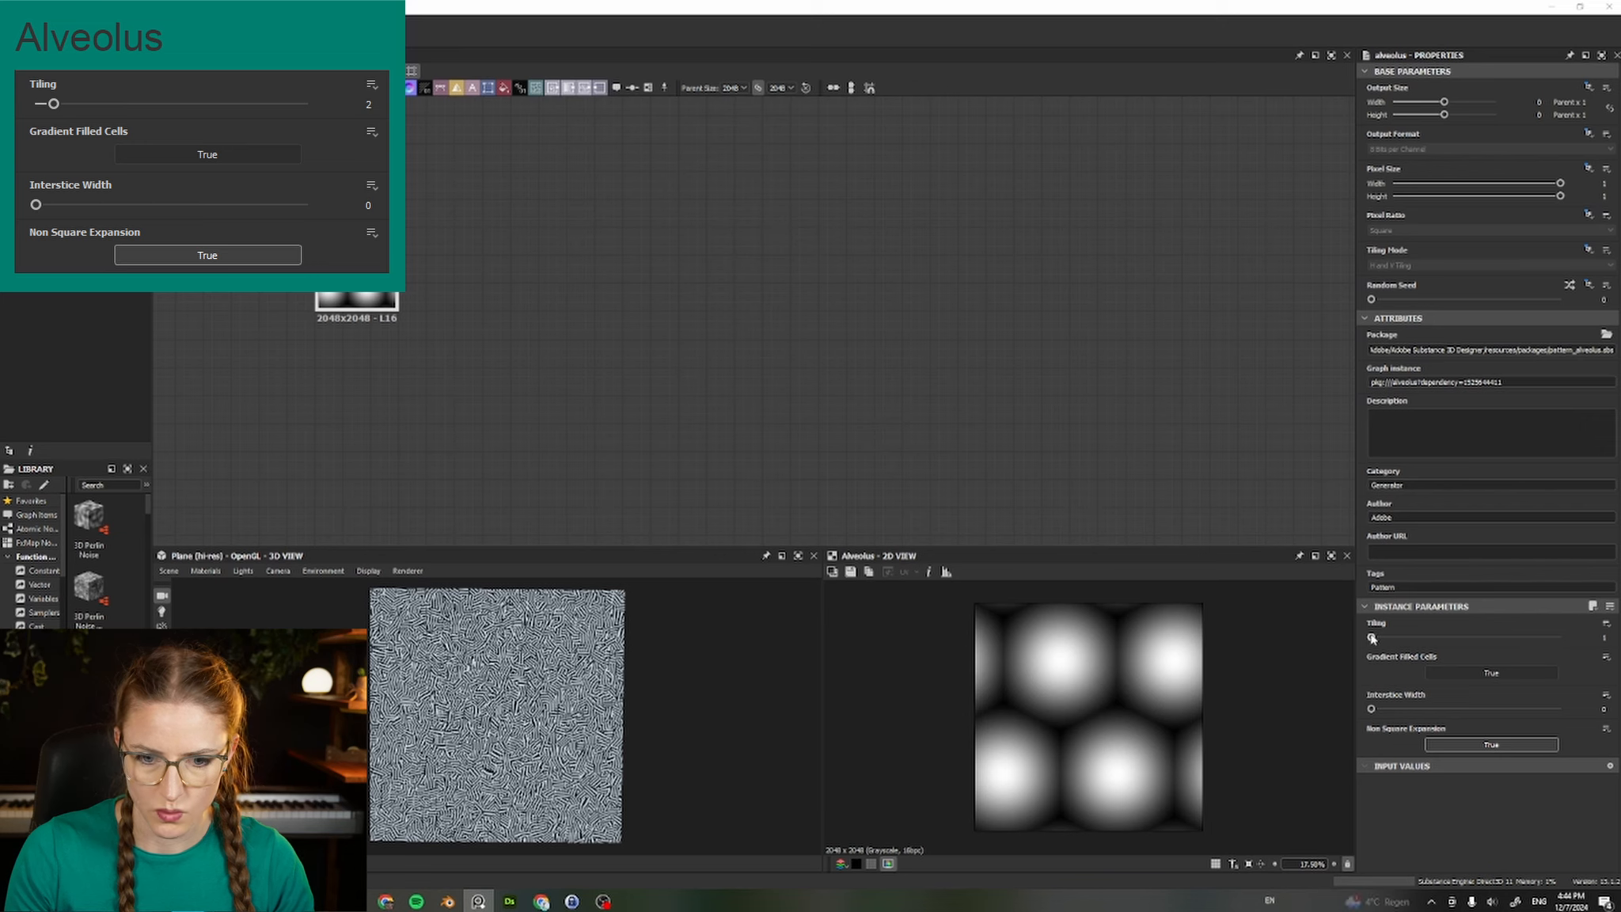
left_click_drag(1372, 638, 1382, 639)
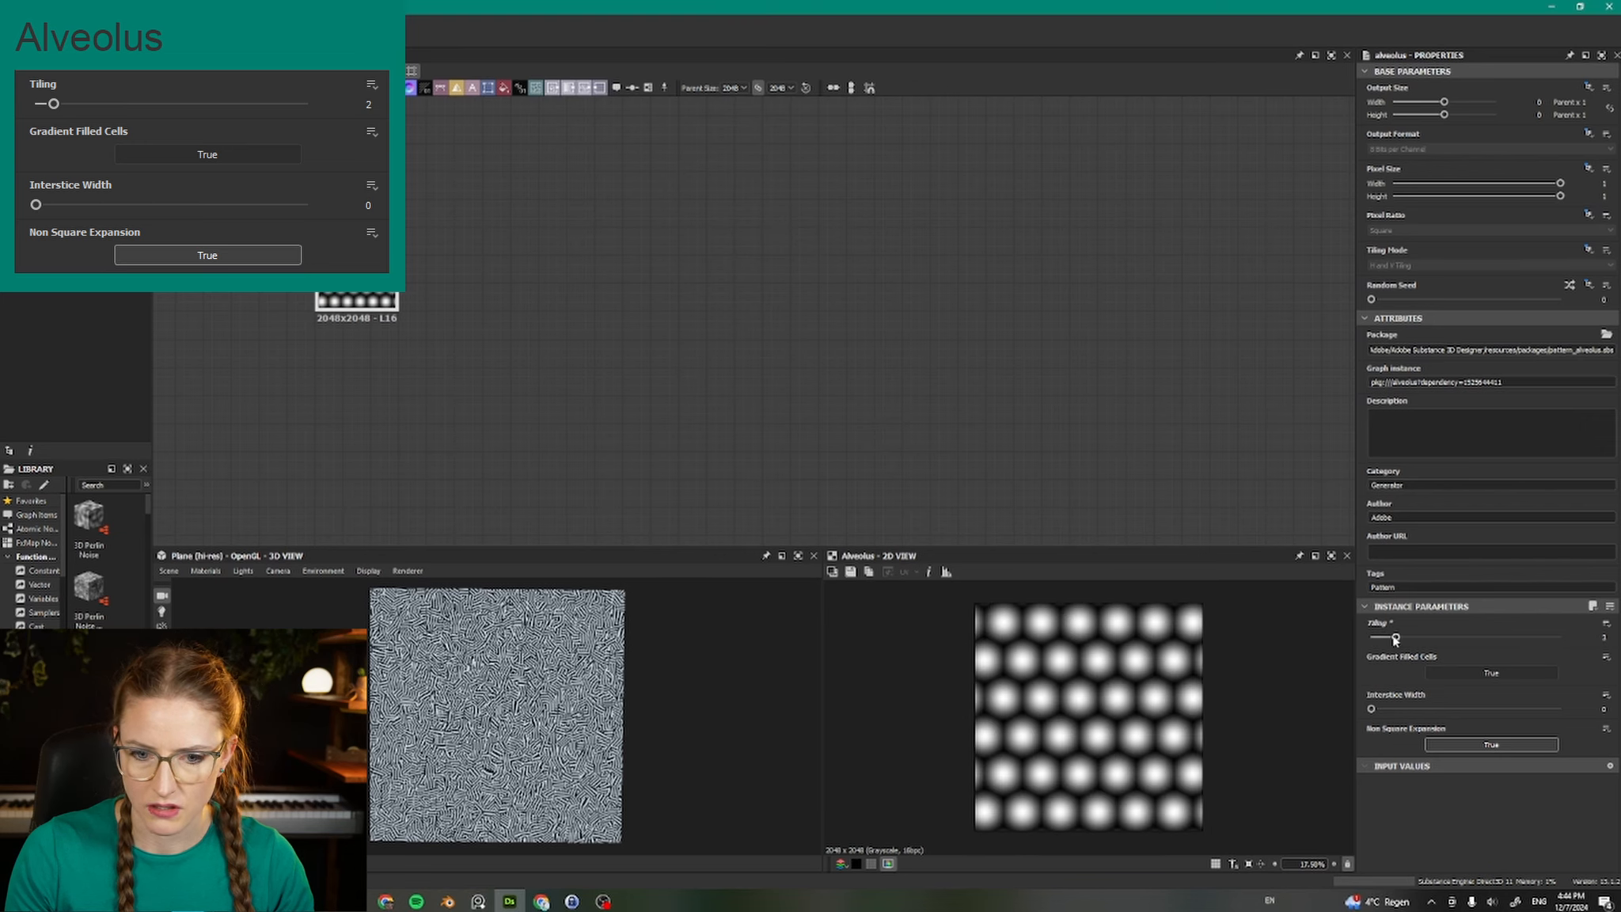
left_click_drag(1394, 638, 1386, 638)
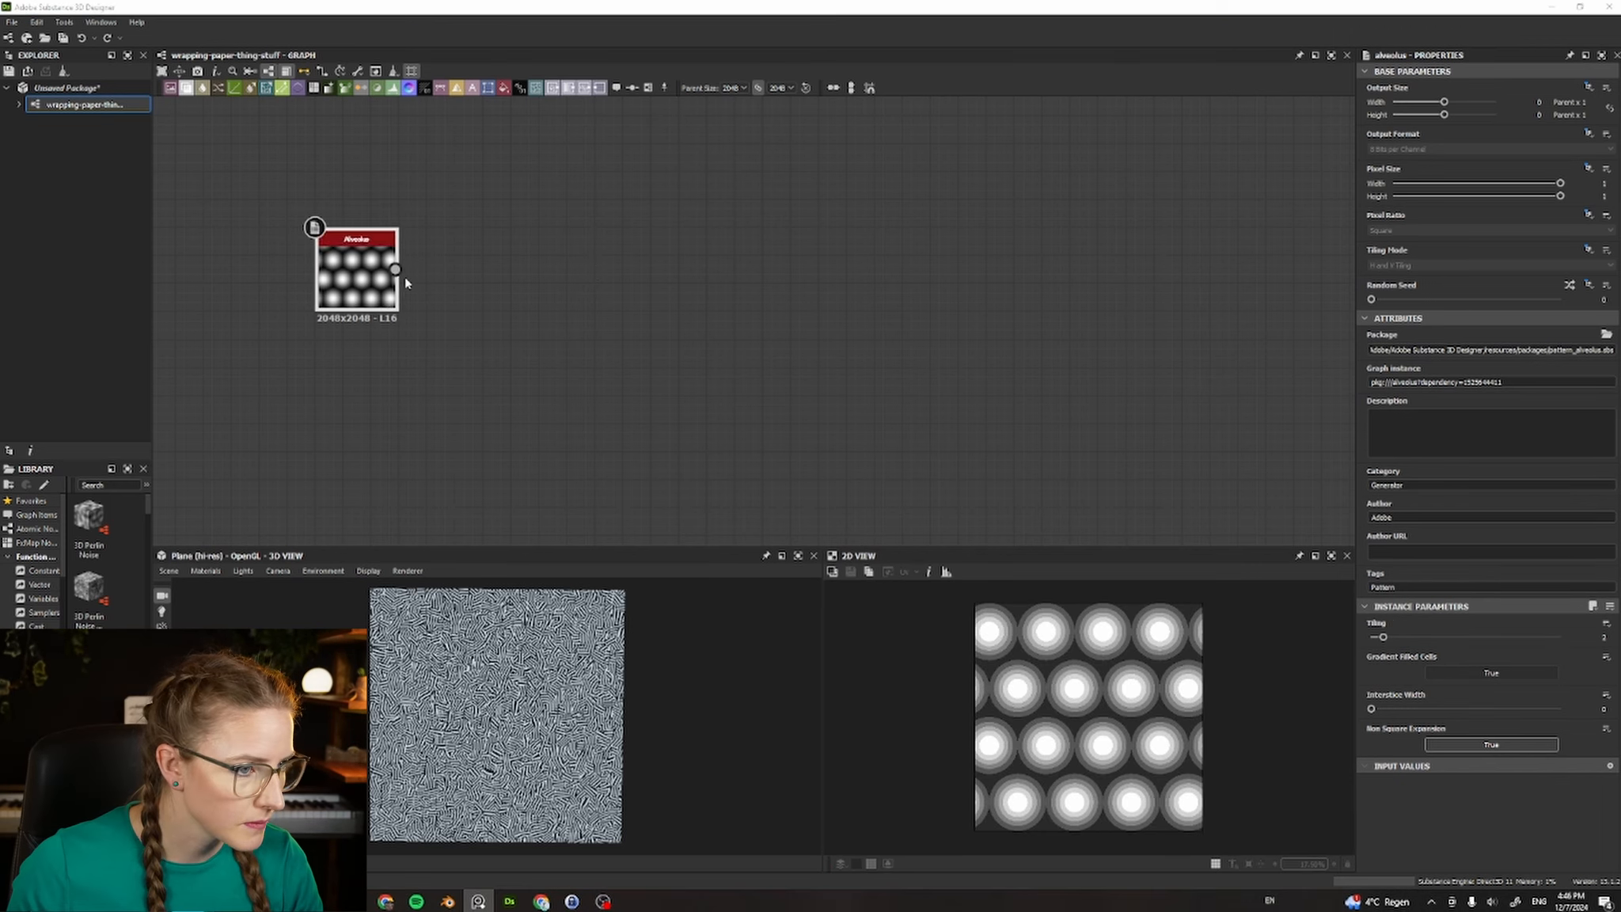
left_click_drag(395, 269, 486, 139)
type("hist")
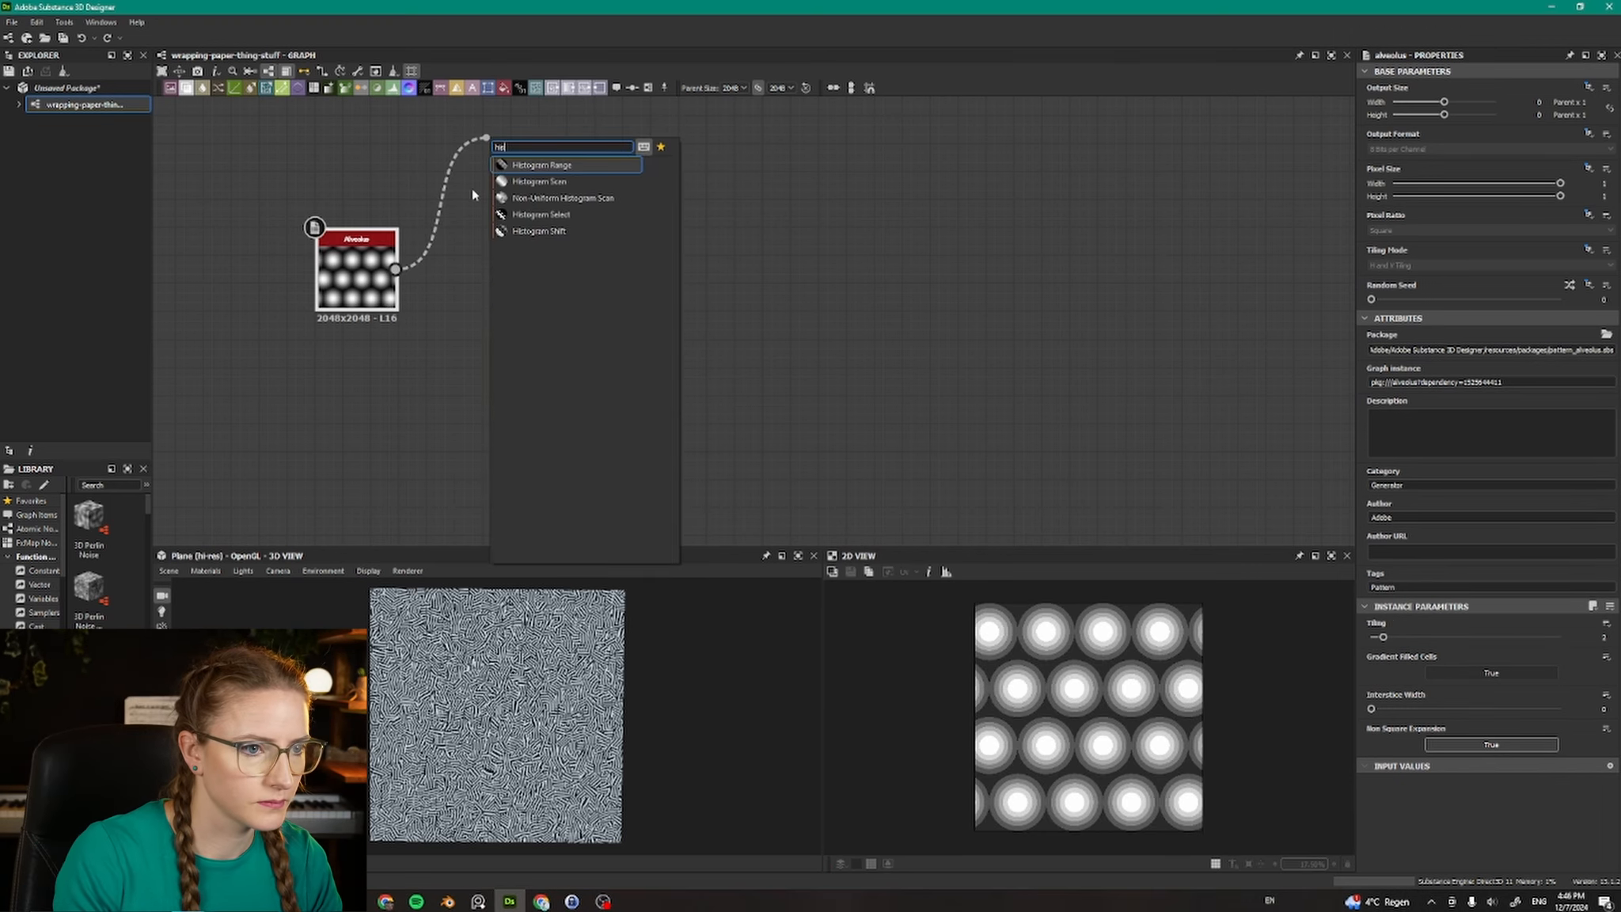
key("Return")
key("Delete")
Add a Histogram Select node above the Alveolus node and feed it with the Alveolus output.
key("space")
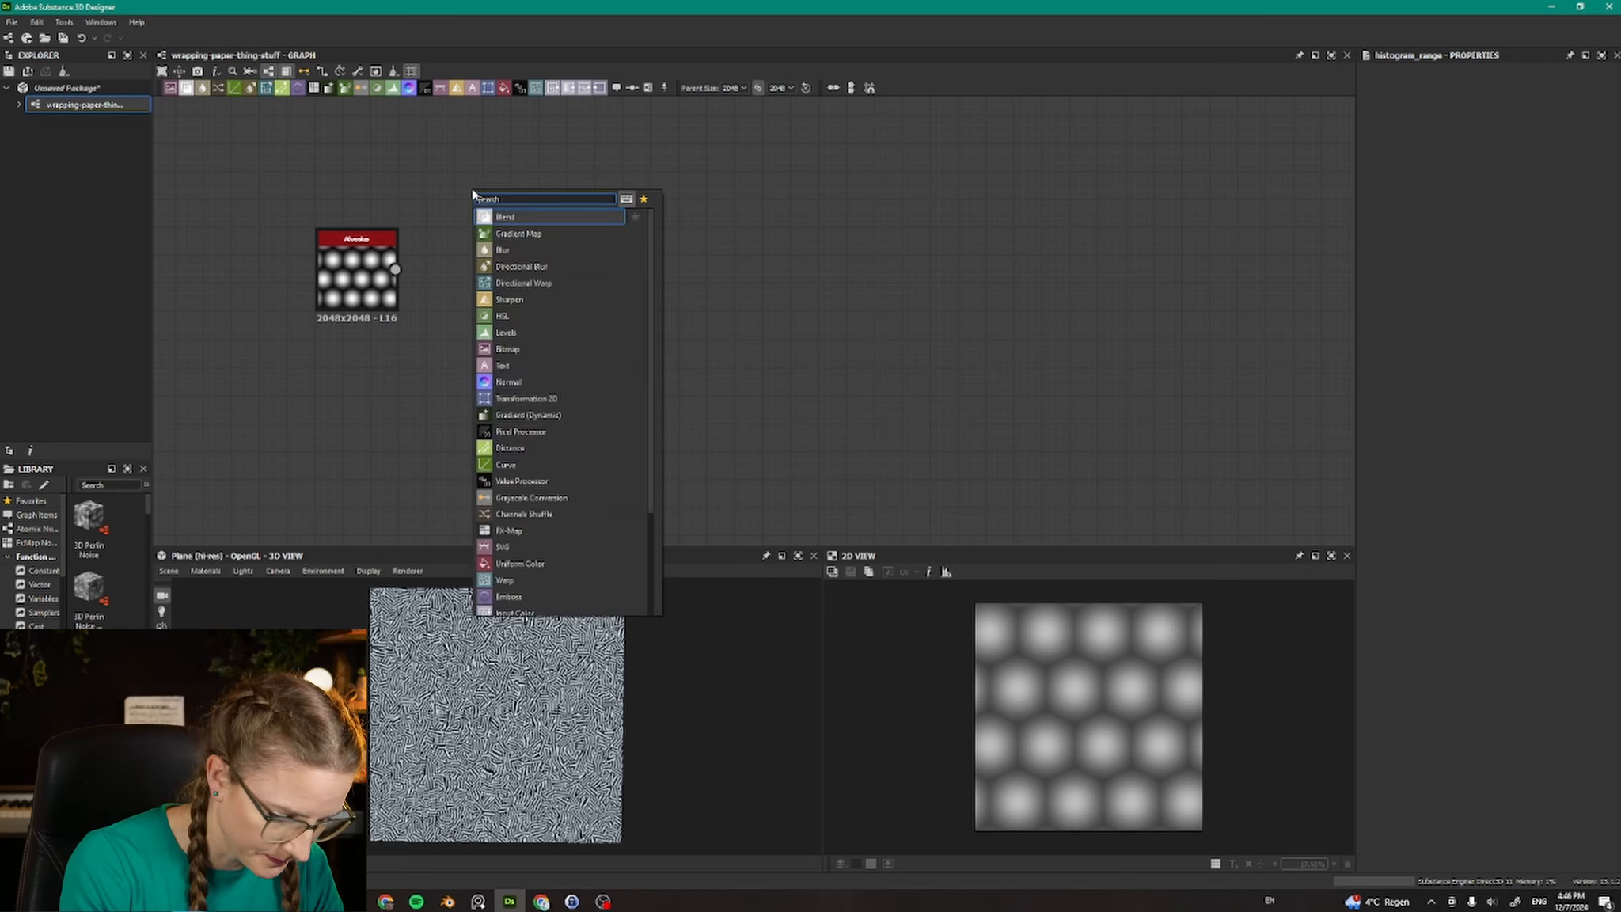
type("hist")
key("Down")
key("Down")
key("Down")
key("Return")
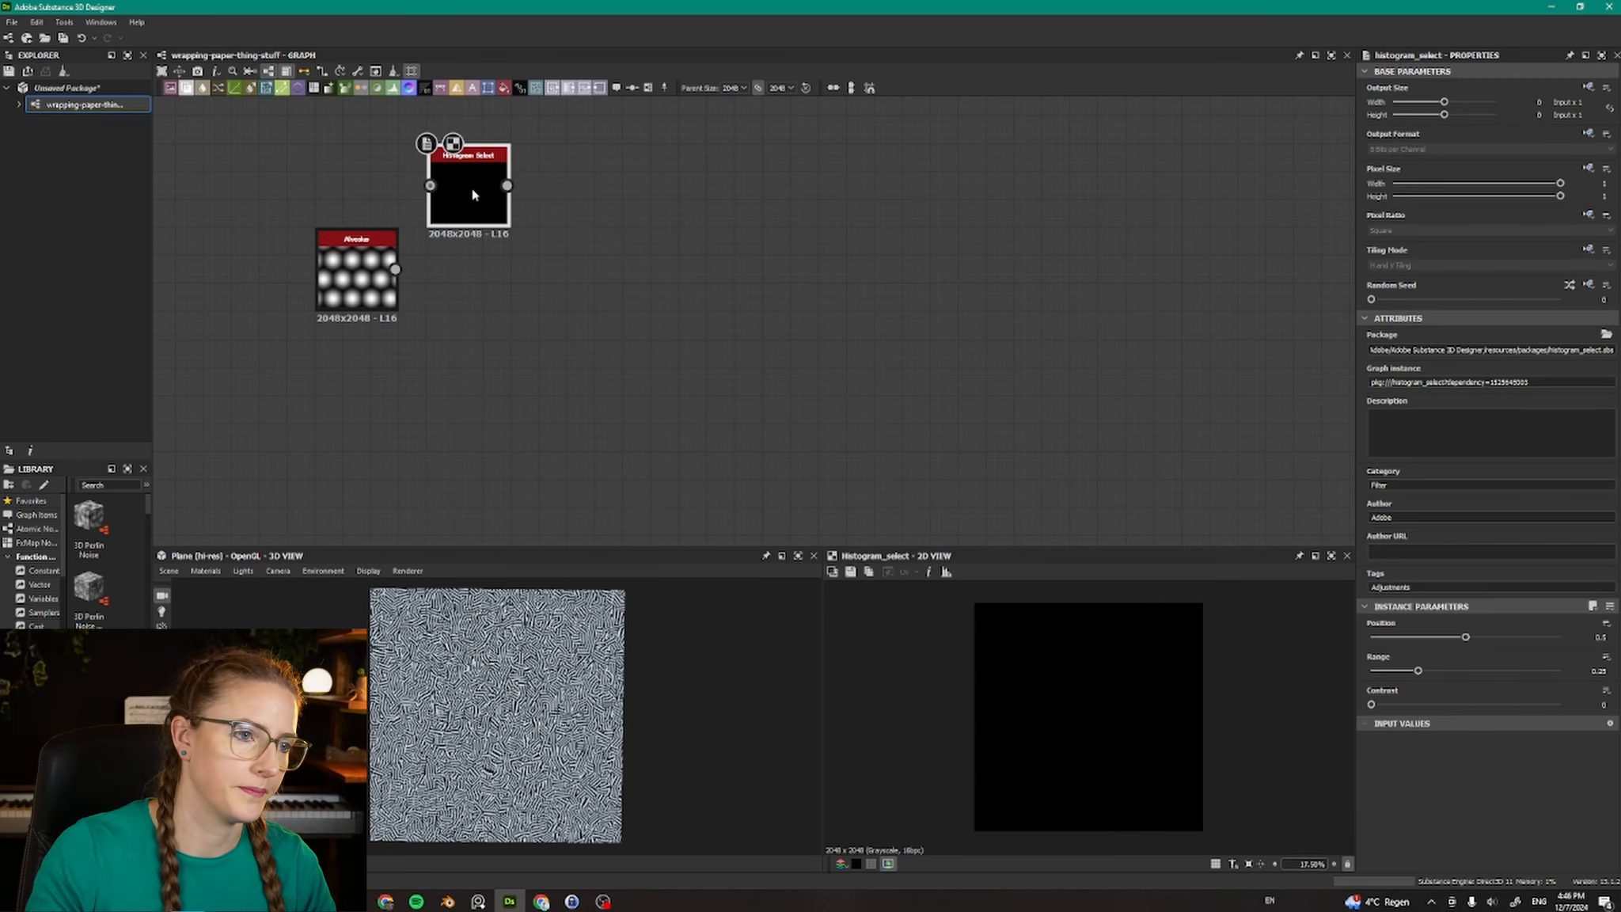
key("alt+Tab")
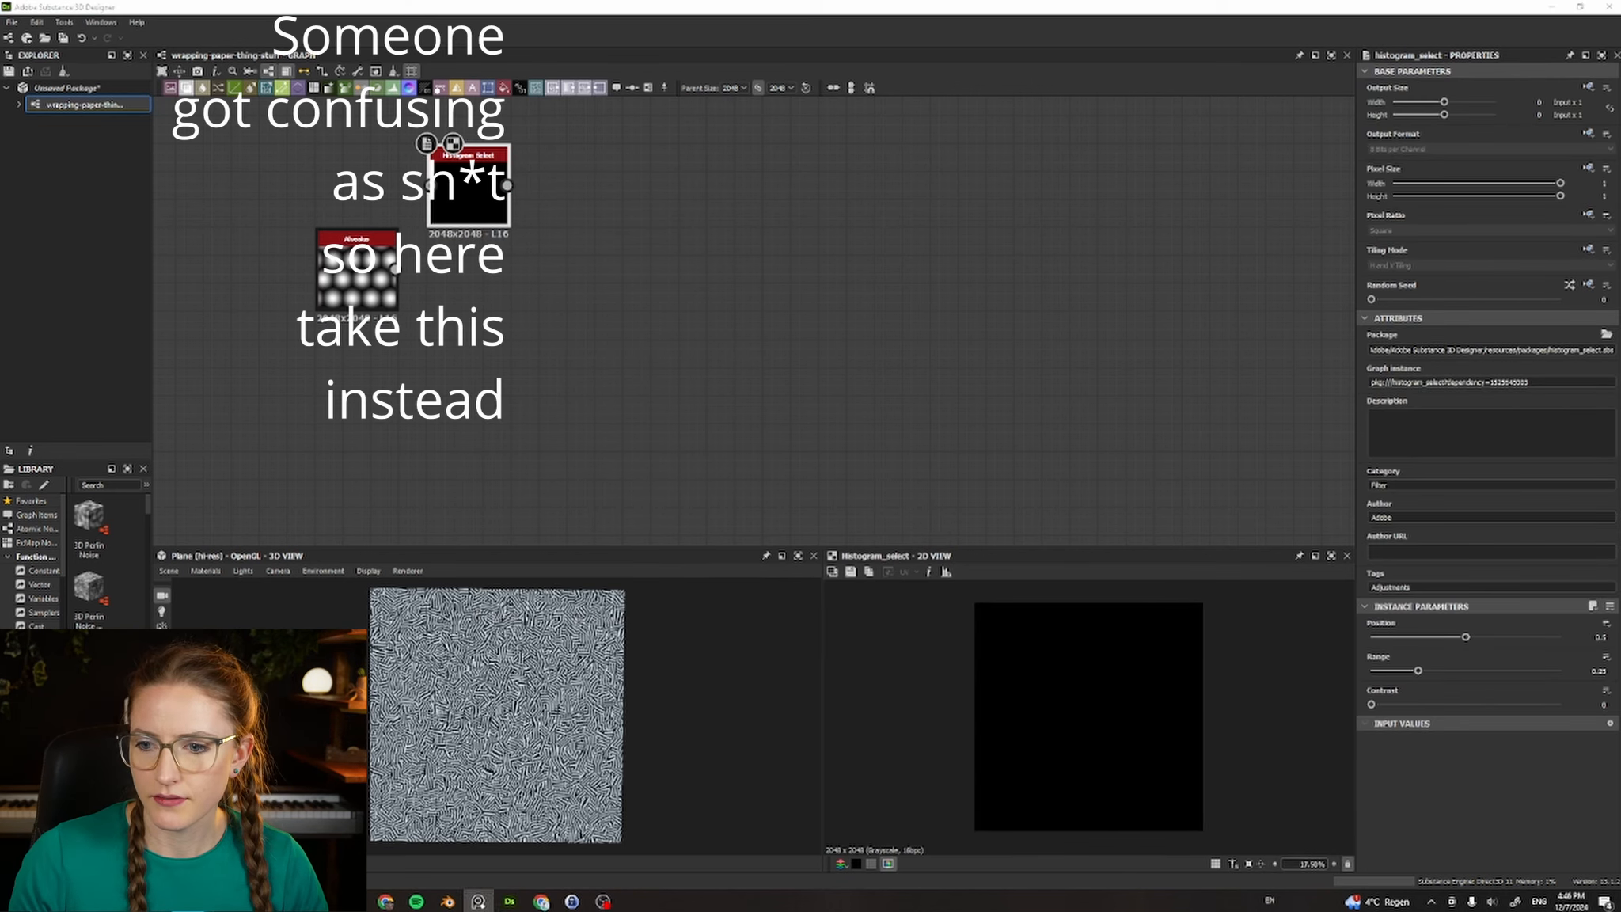
left_click_drag(481, 207, 508, 177)
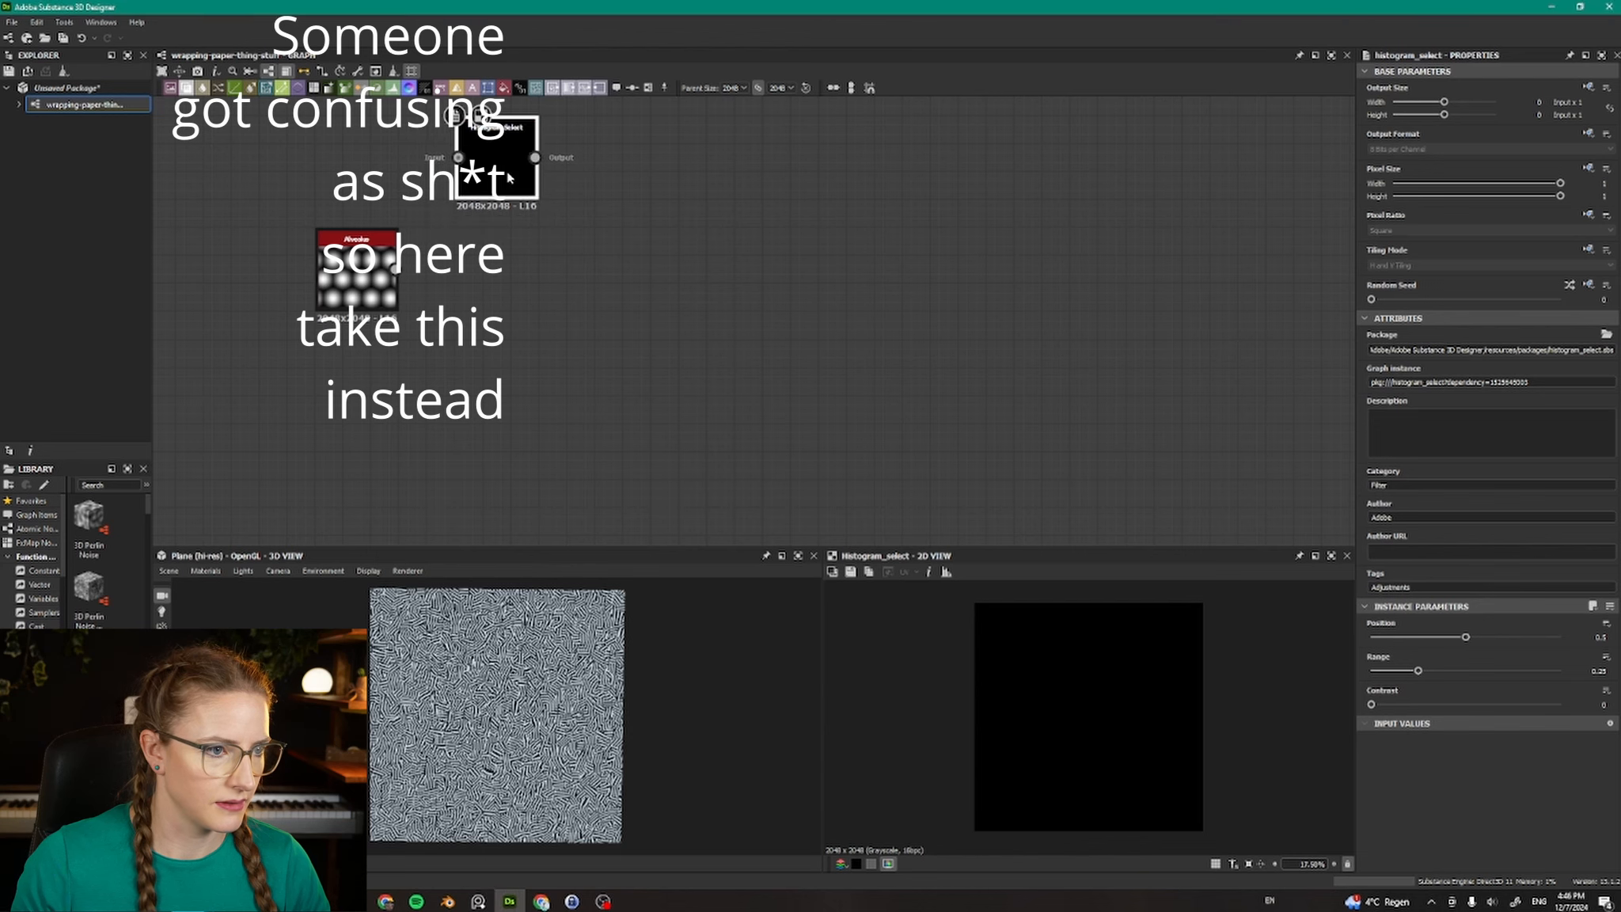
left_click_drag(395, 269, 457, 157)
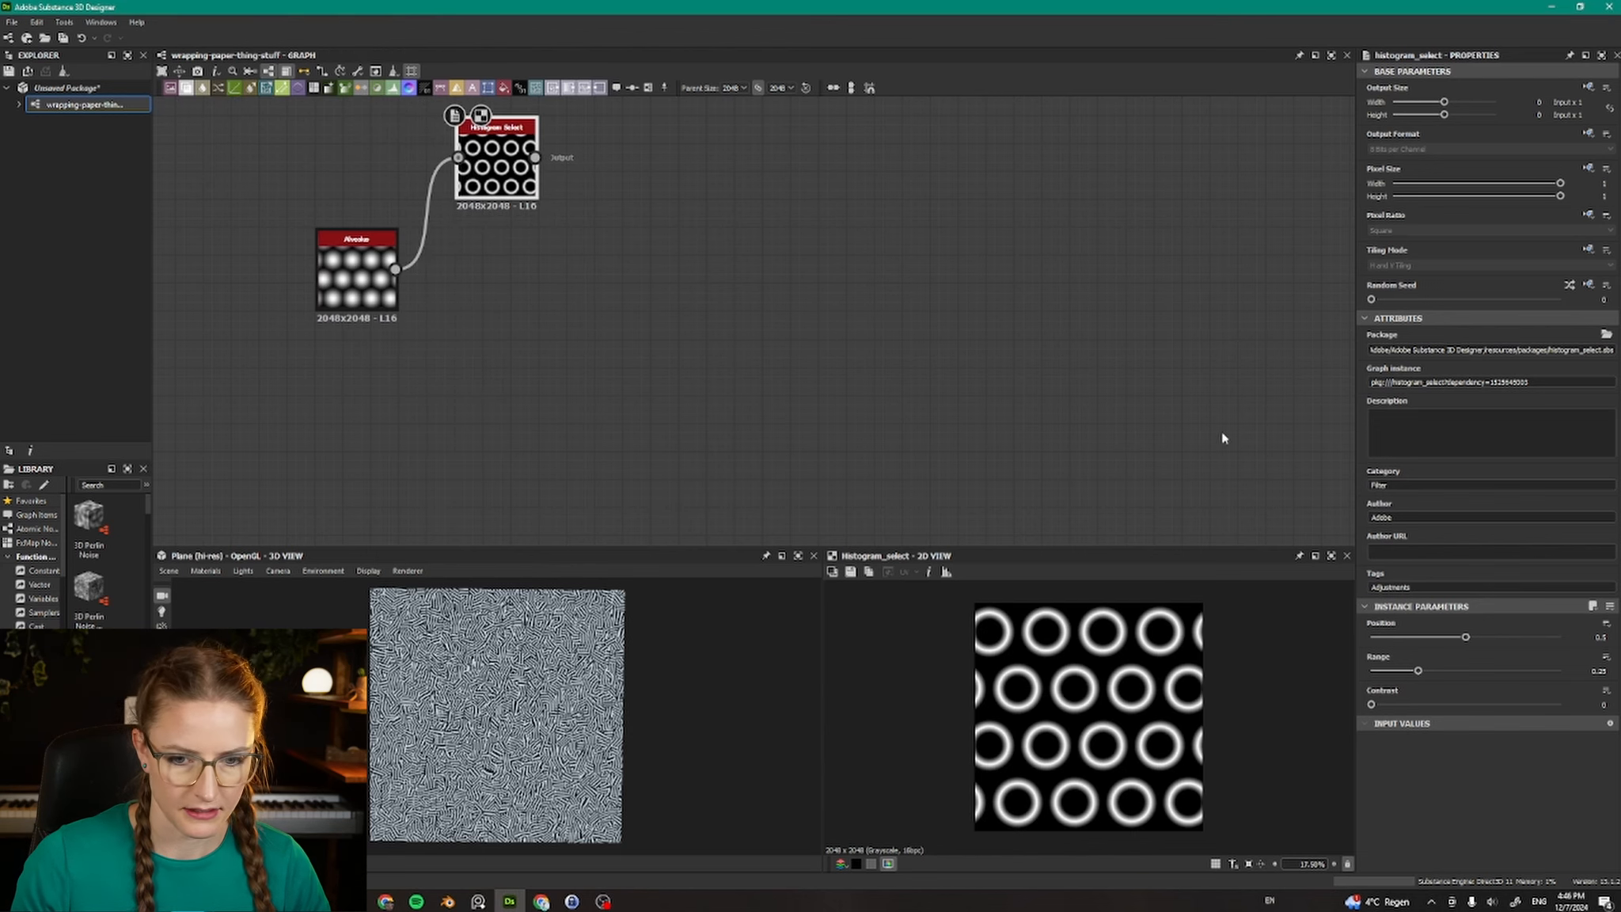
Set the Histogram Select node's Position to 0.94, Range to 0.04 and Contrast to 1.
left_click(1600, 637)
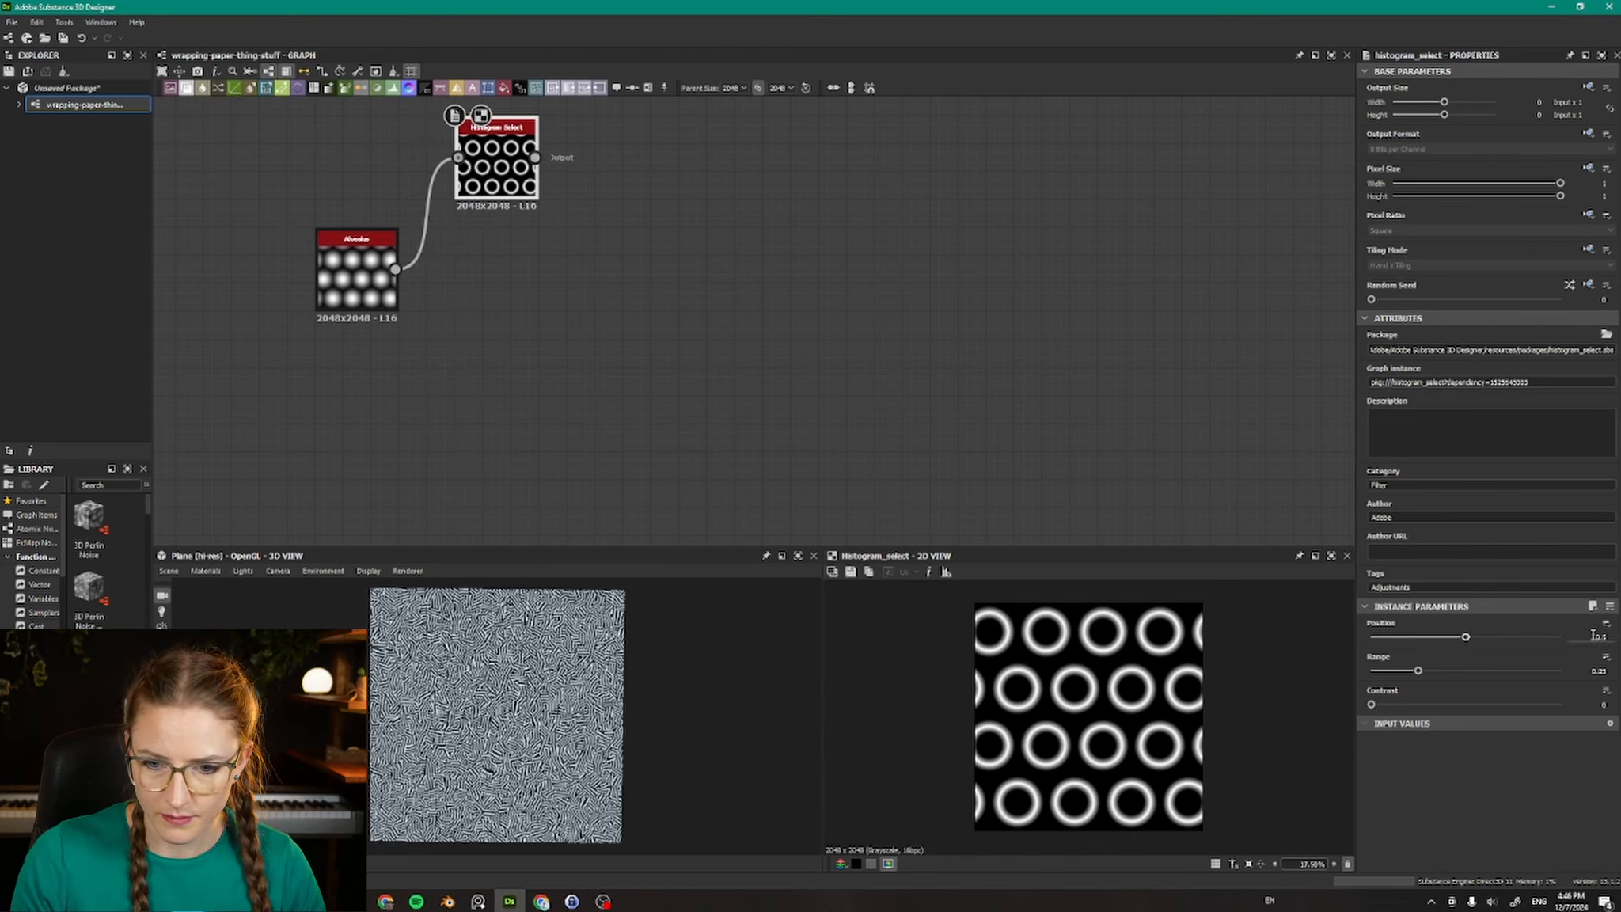
type("0.94")
key("Return")
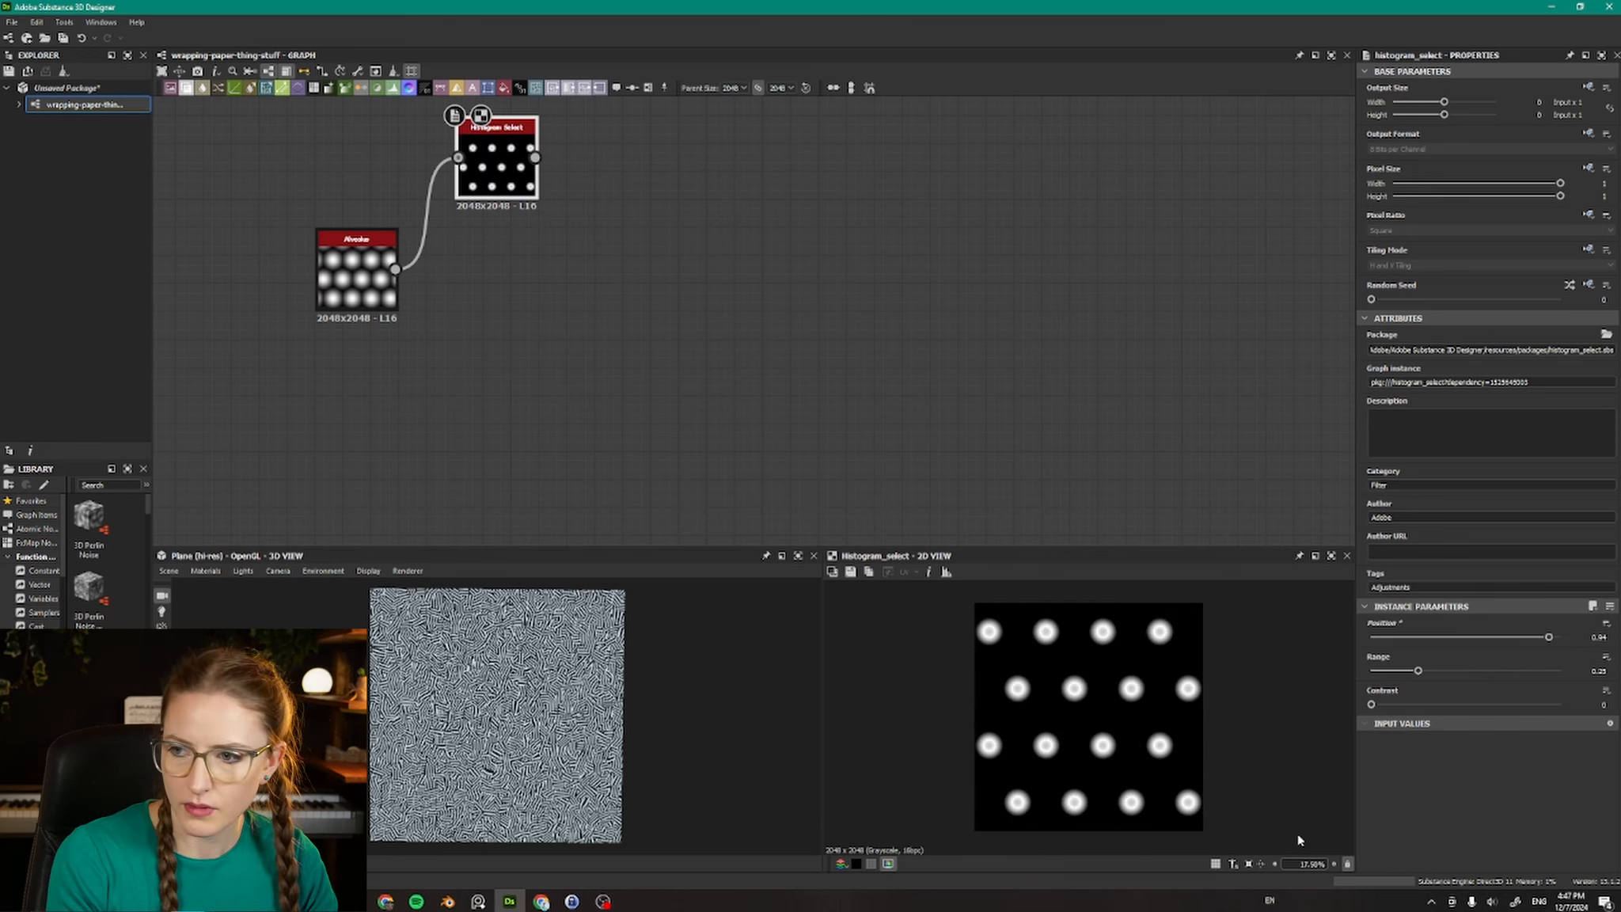
left_click(1599, 670)
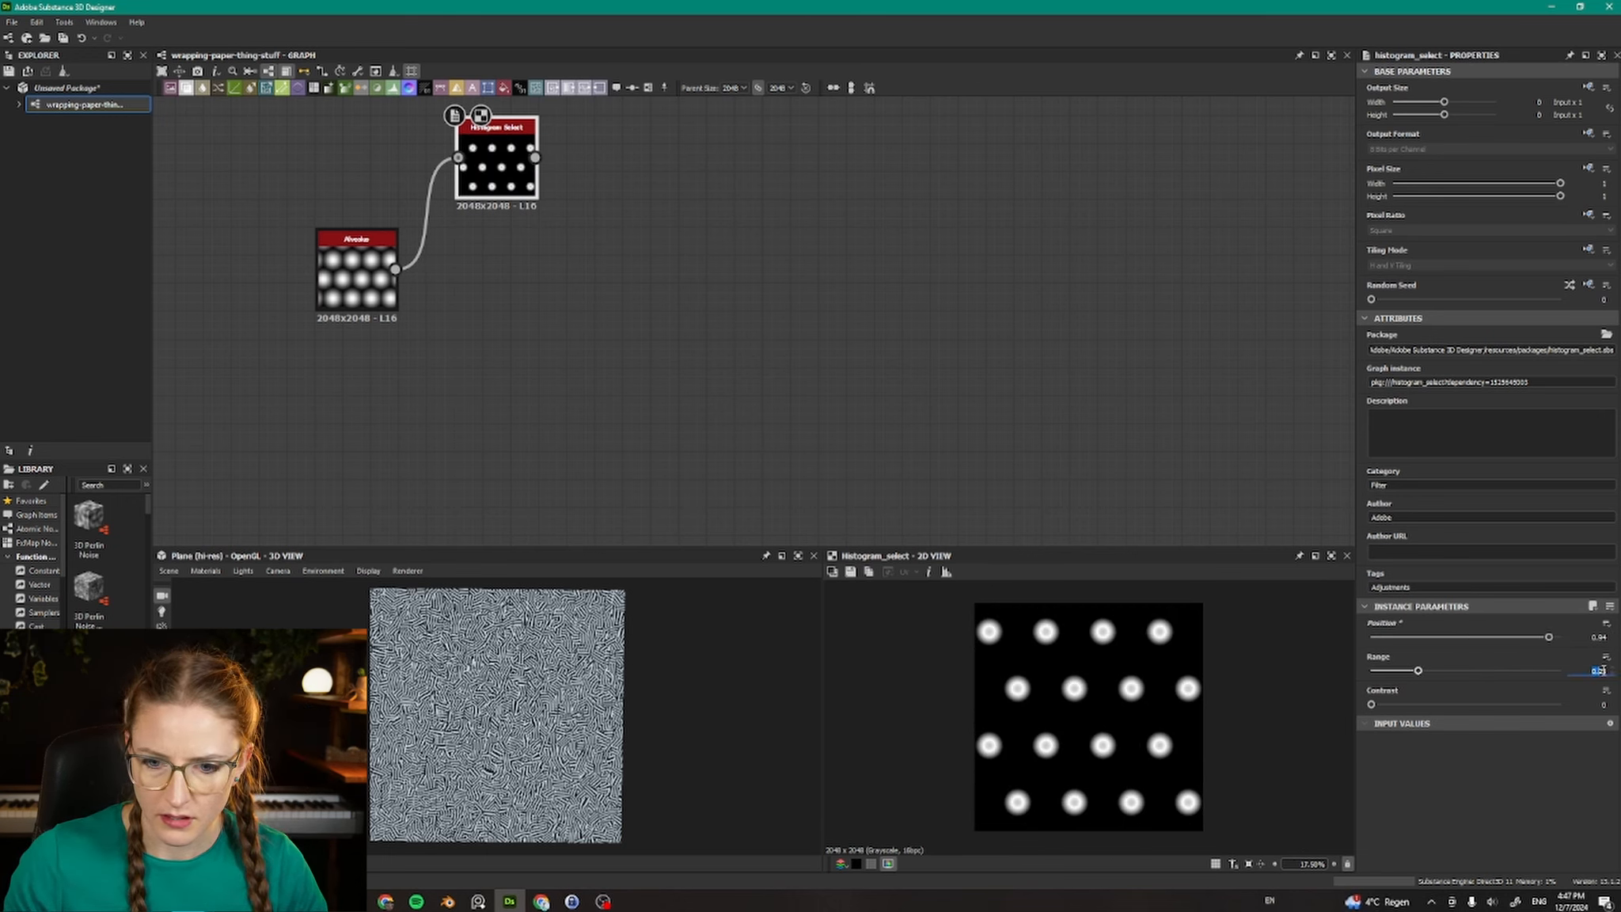
type("0")
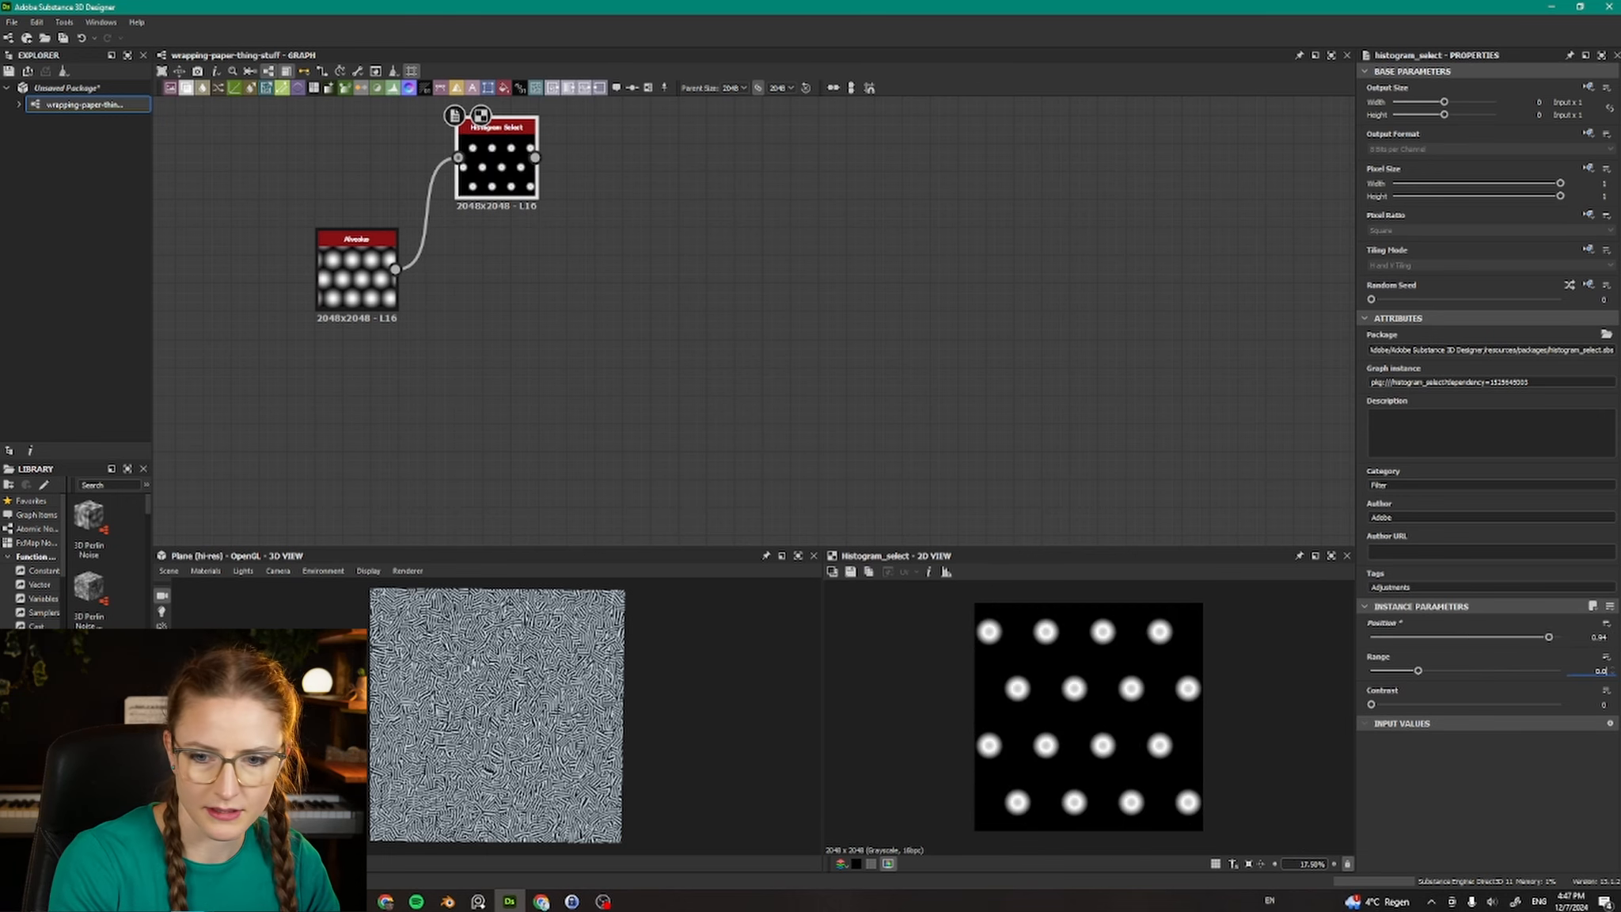
type(".04")
key("Return")
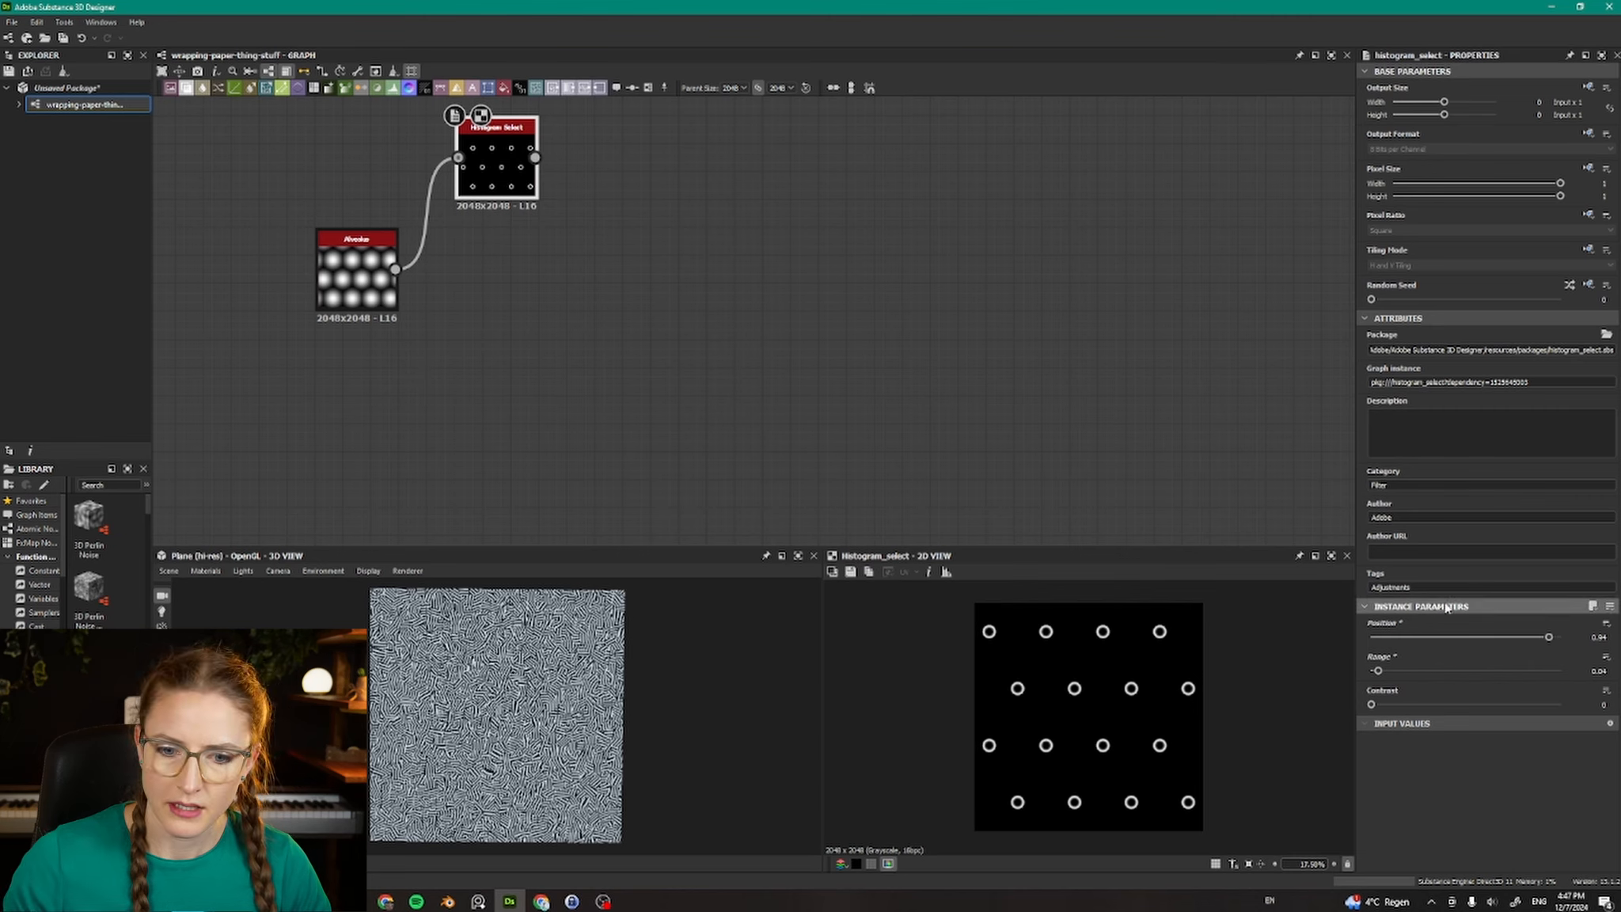
left_click(1505, 704)
left_click_drag(1540, 719, 1615, 721)
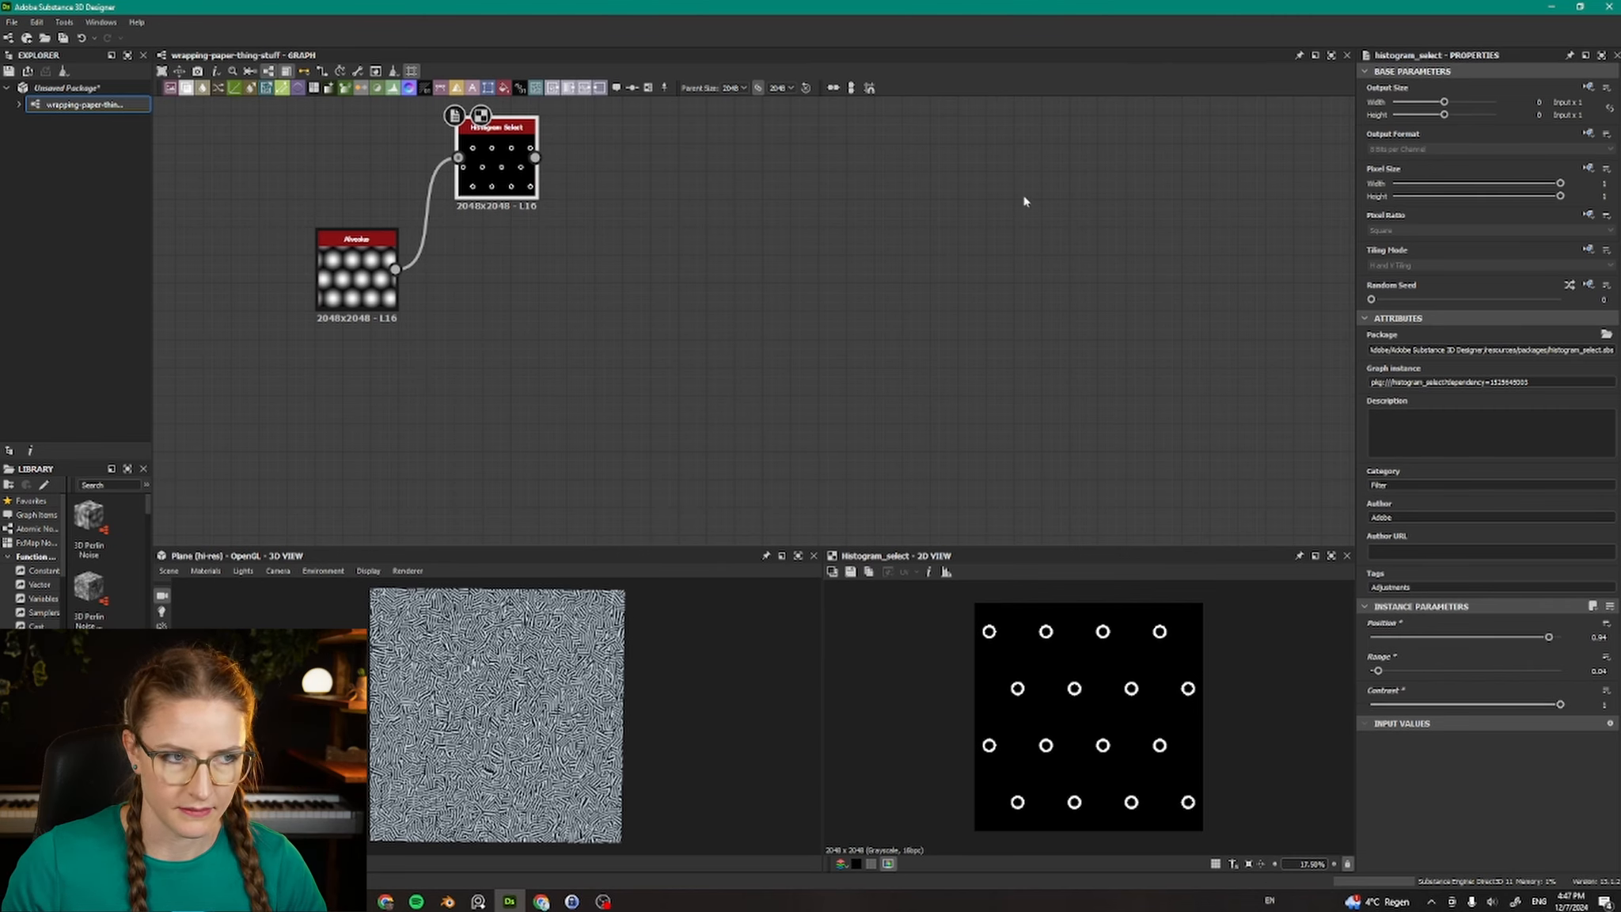
Duplicate the Histogram Select node below the first, fed by Alveolus, and set its Position to 0.89 and Range to 0.19.
left_click_drag(514, 169, 571, 124)
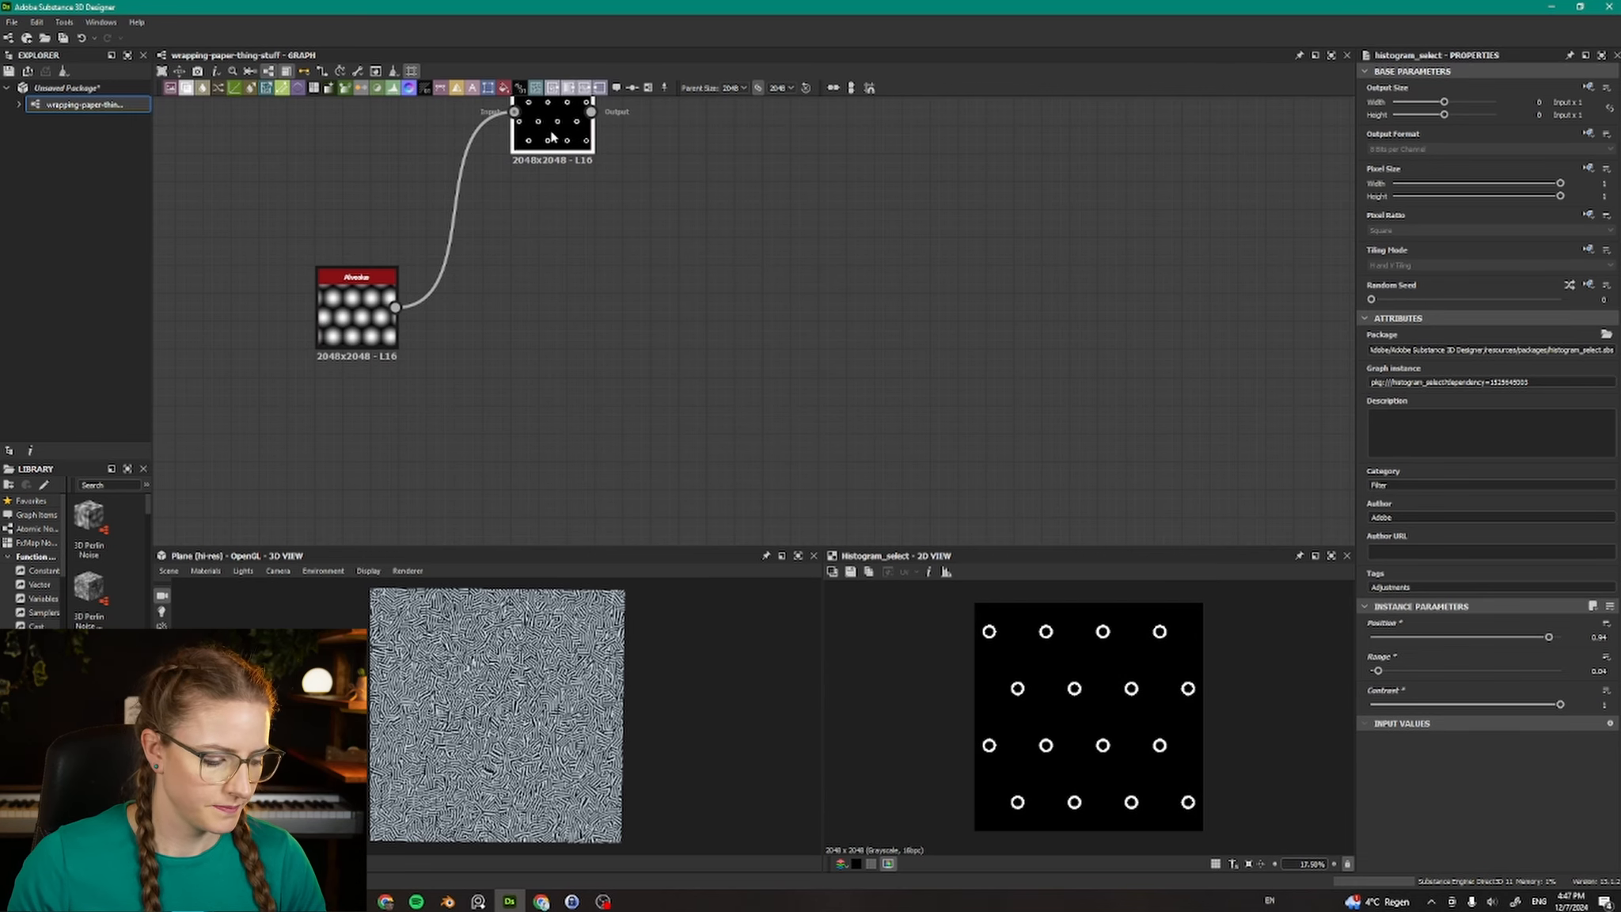
mouse_move(558, 126)
left_mouse_down()
mouse_move(551, 262)
mouse_move(555, 238)
left_mouse_up()
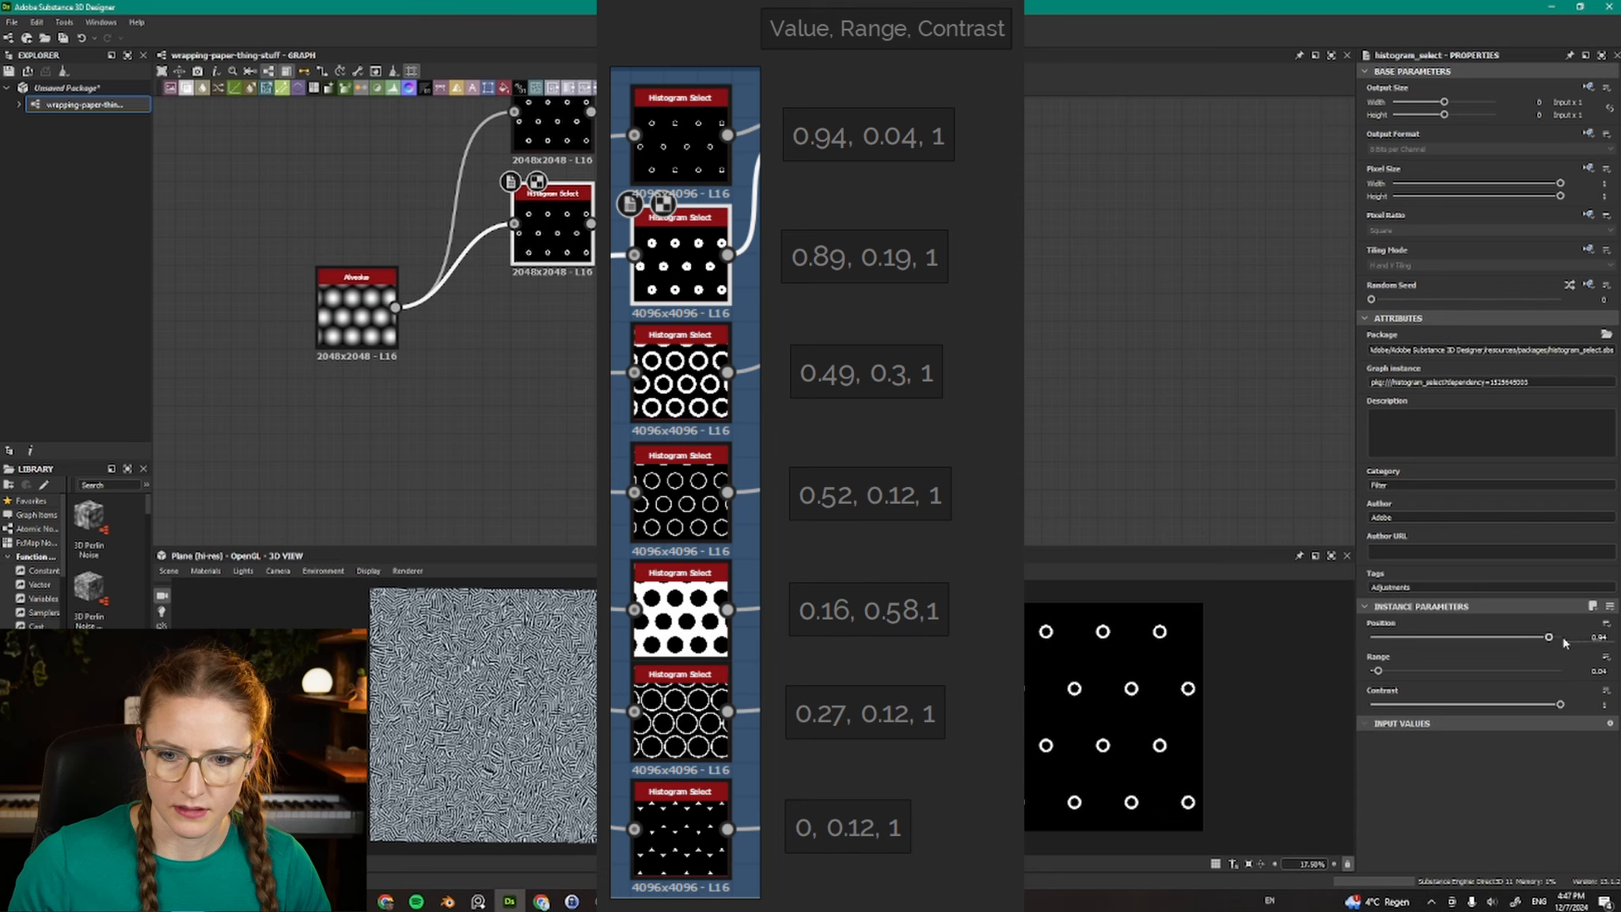
left_click(1599, 637)
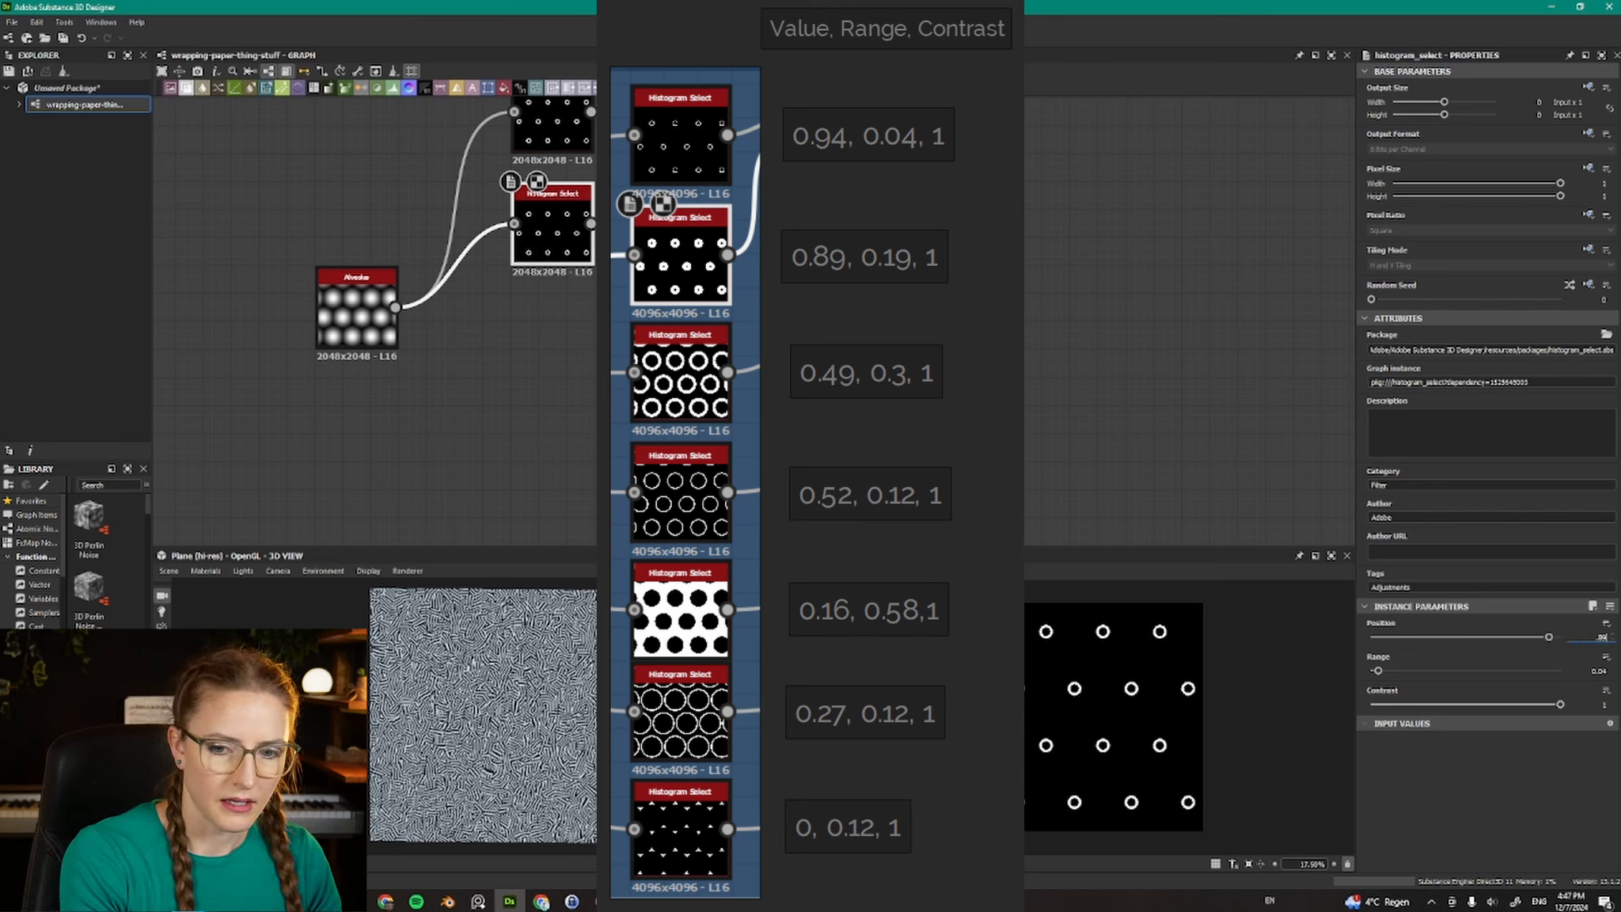
key("Return")
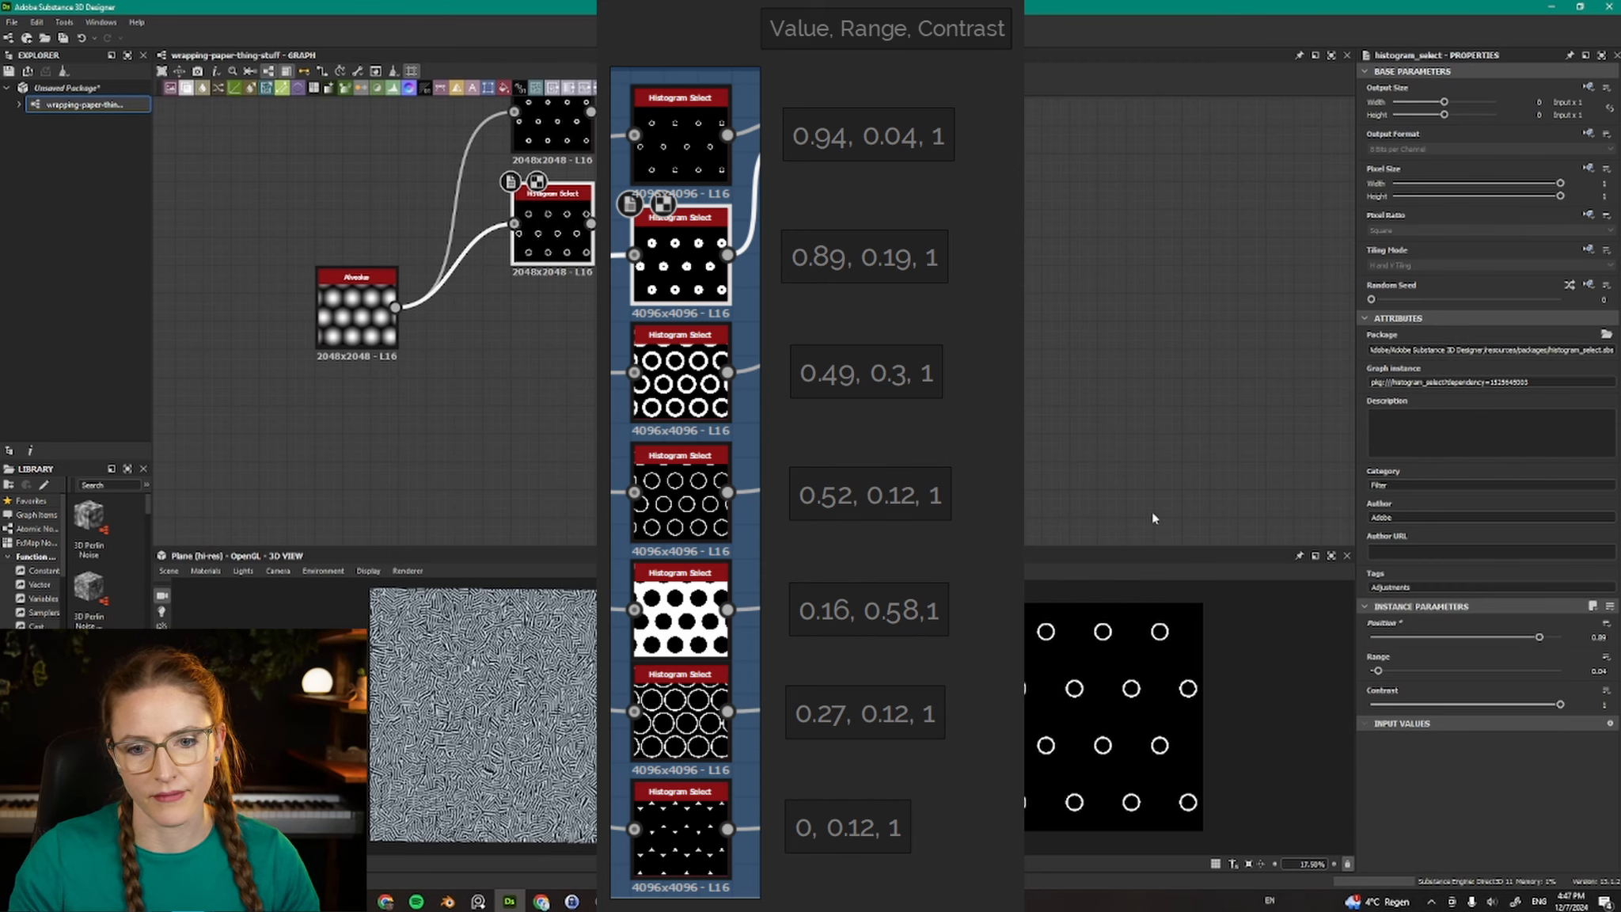
double_click(1599, 670)
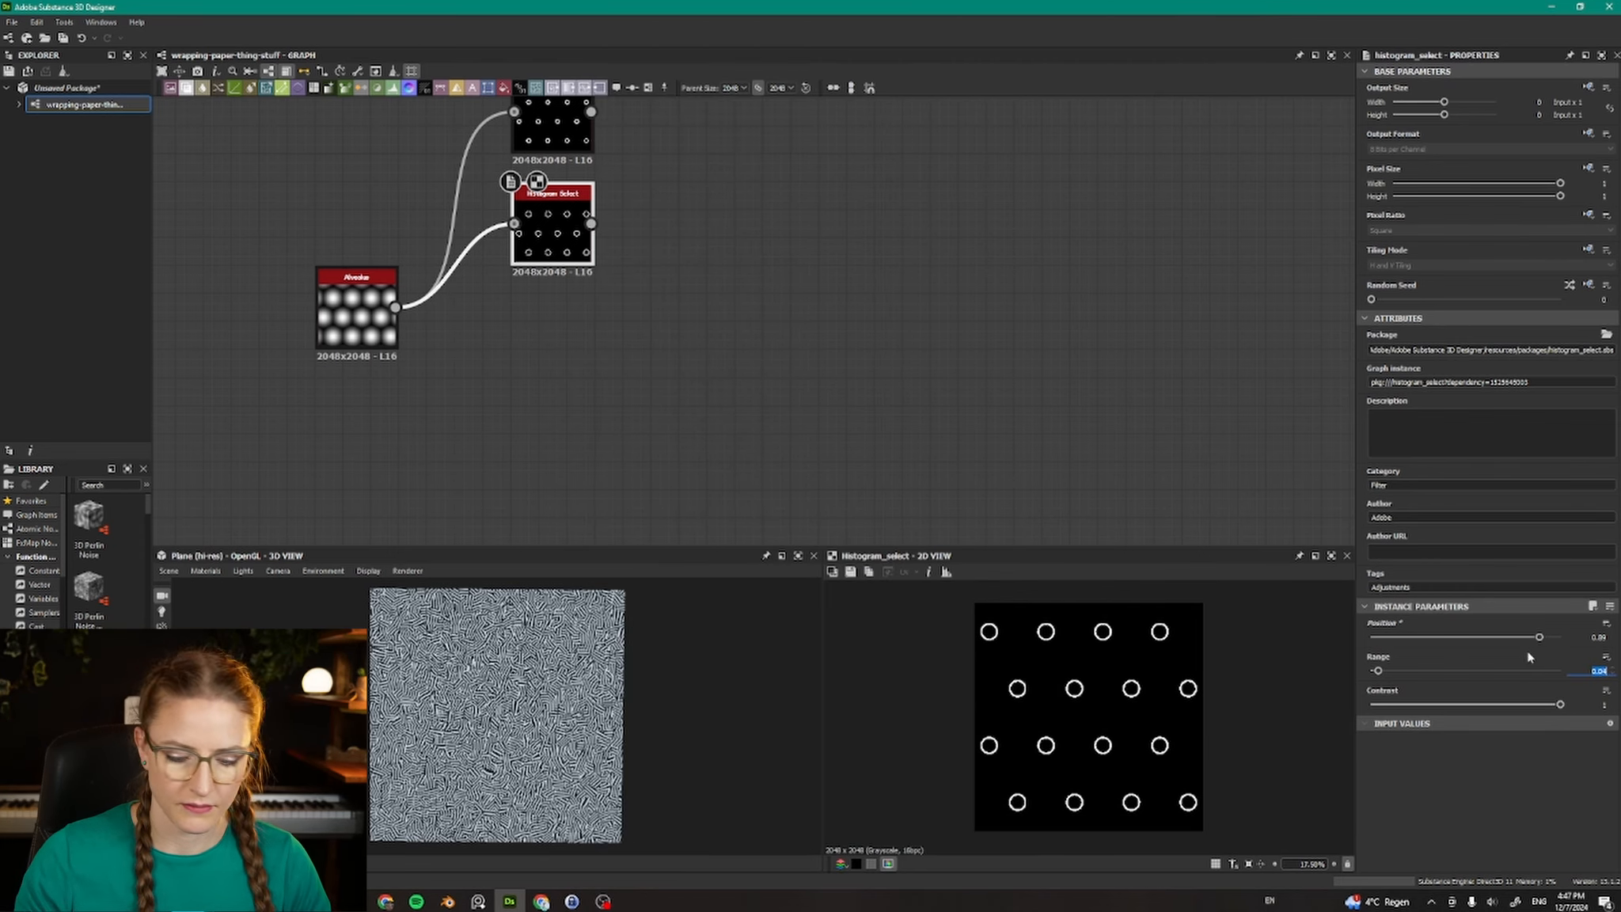
type("0.19")
key("Return")
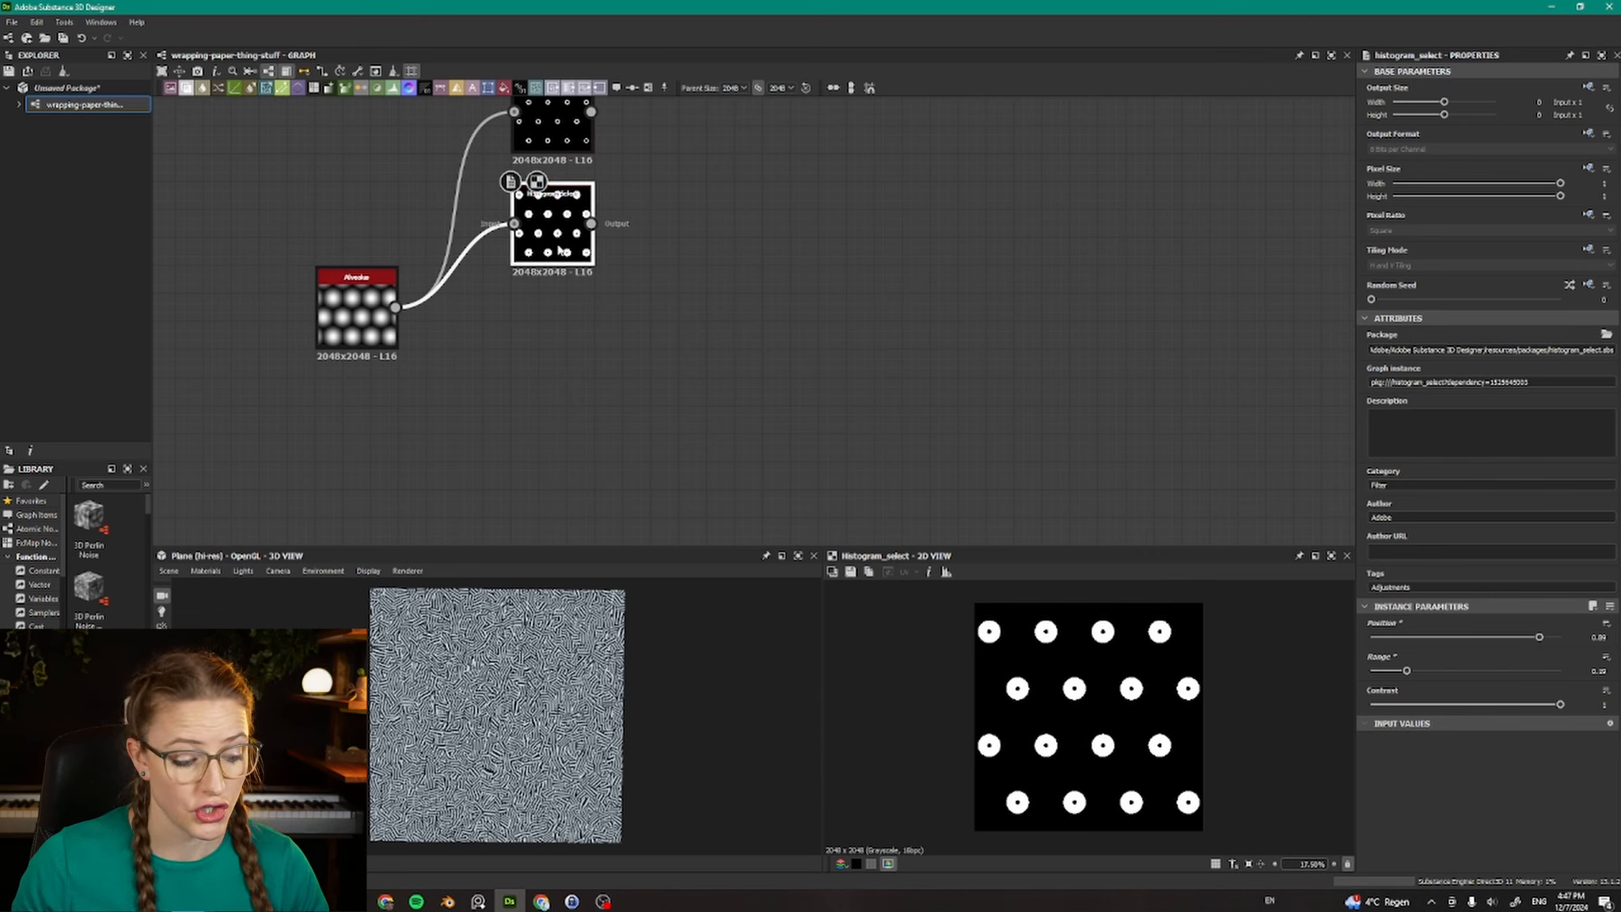
Duplicate the second Histogram Select below itself, keeping the Alveolus input, and set the copy's Position to 0.49 and Range to 0.3.
key("ctrl+d")
left_click_drag(559, 268, 565, 348)
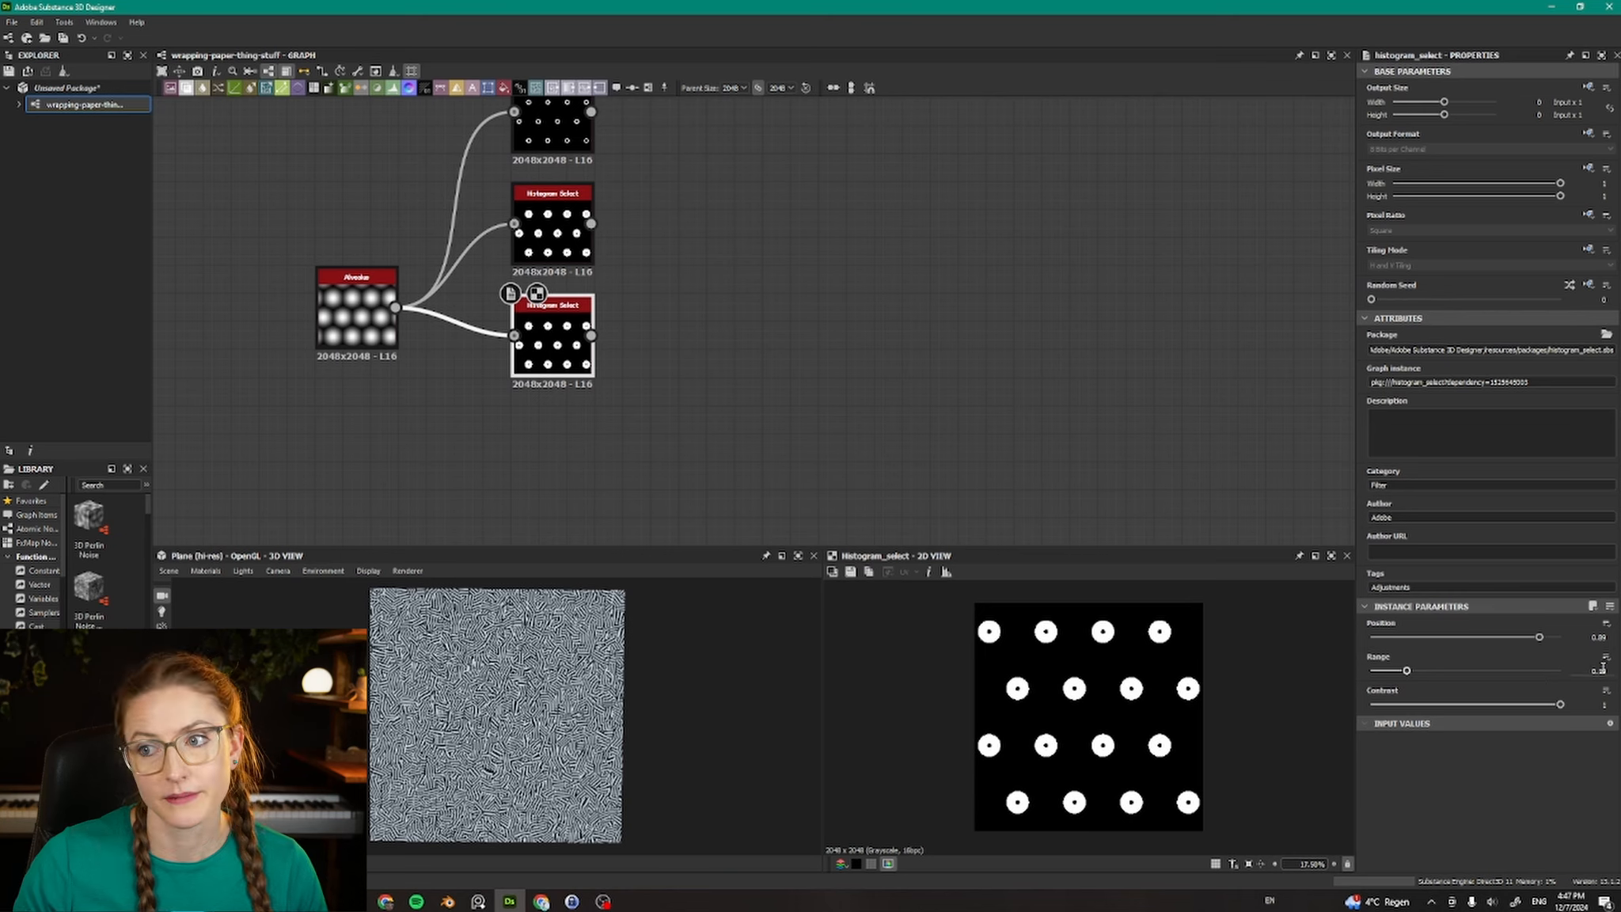
double_click(1599, 637)
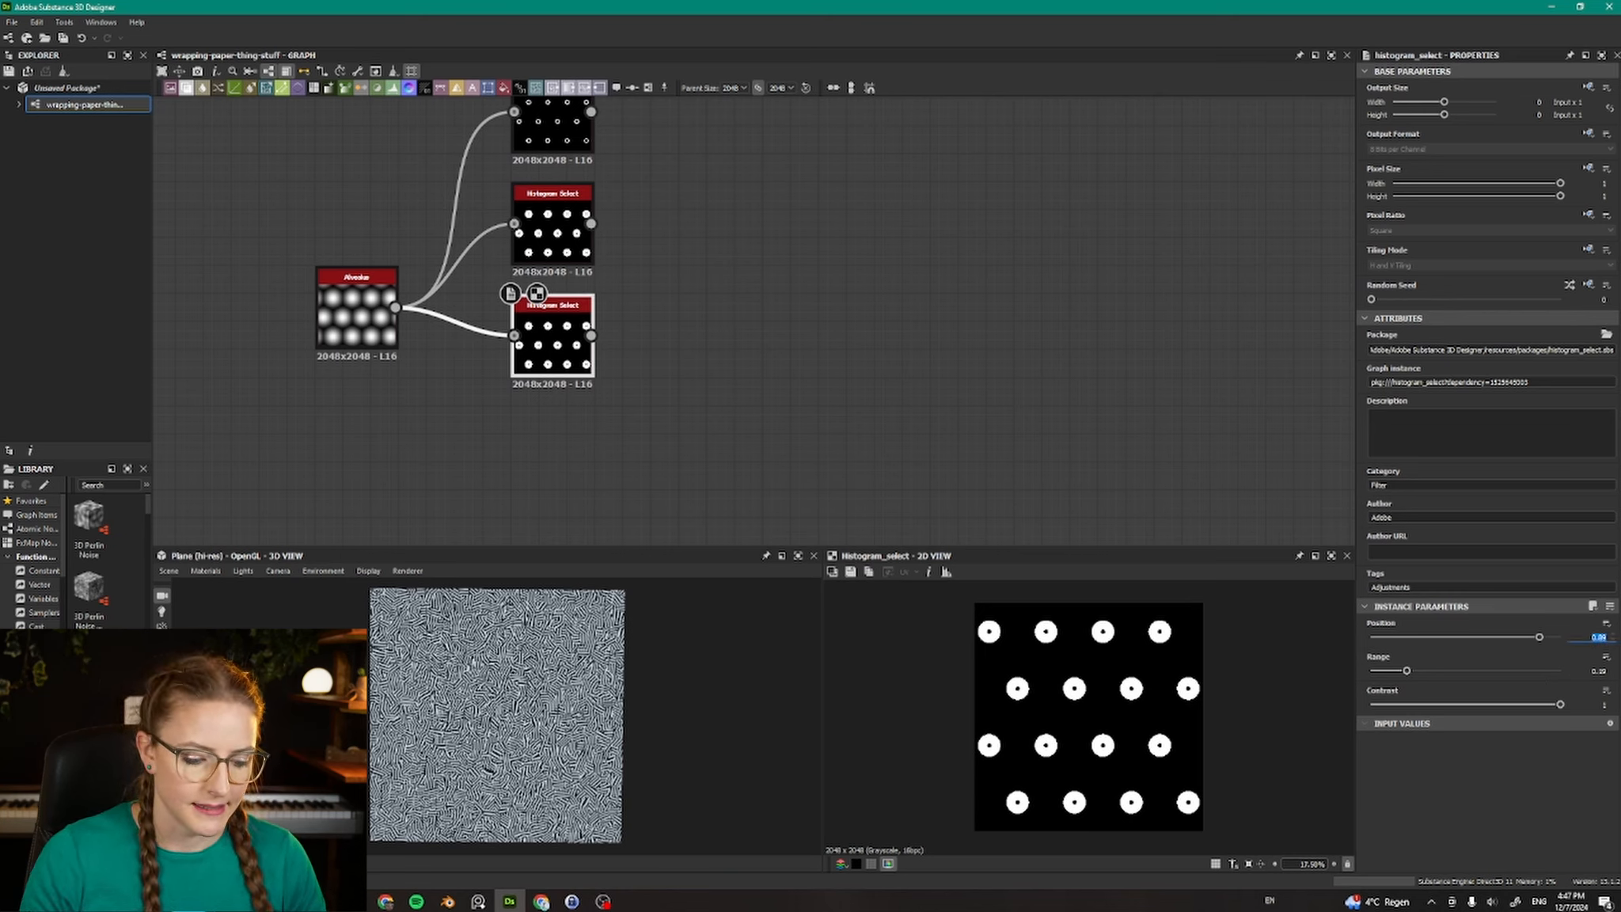
type(".49")
key("Return")
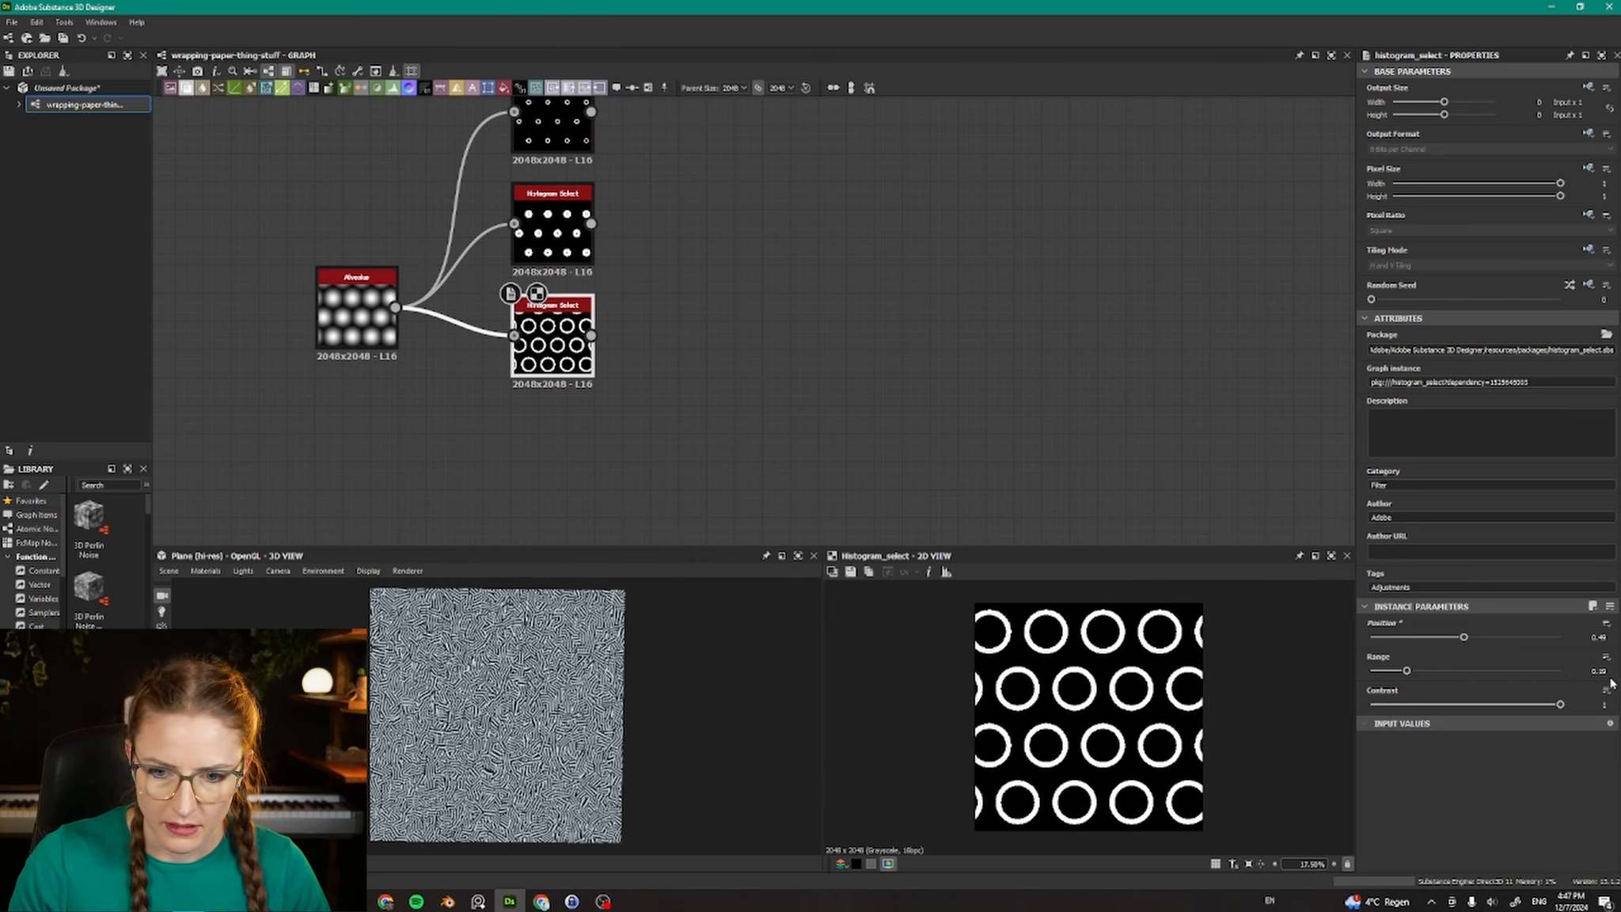
double_click(1582, 673)
type("0.3")
key("Return")
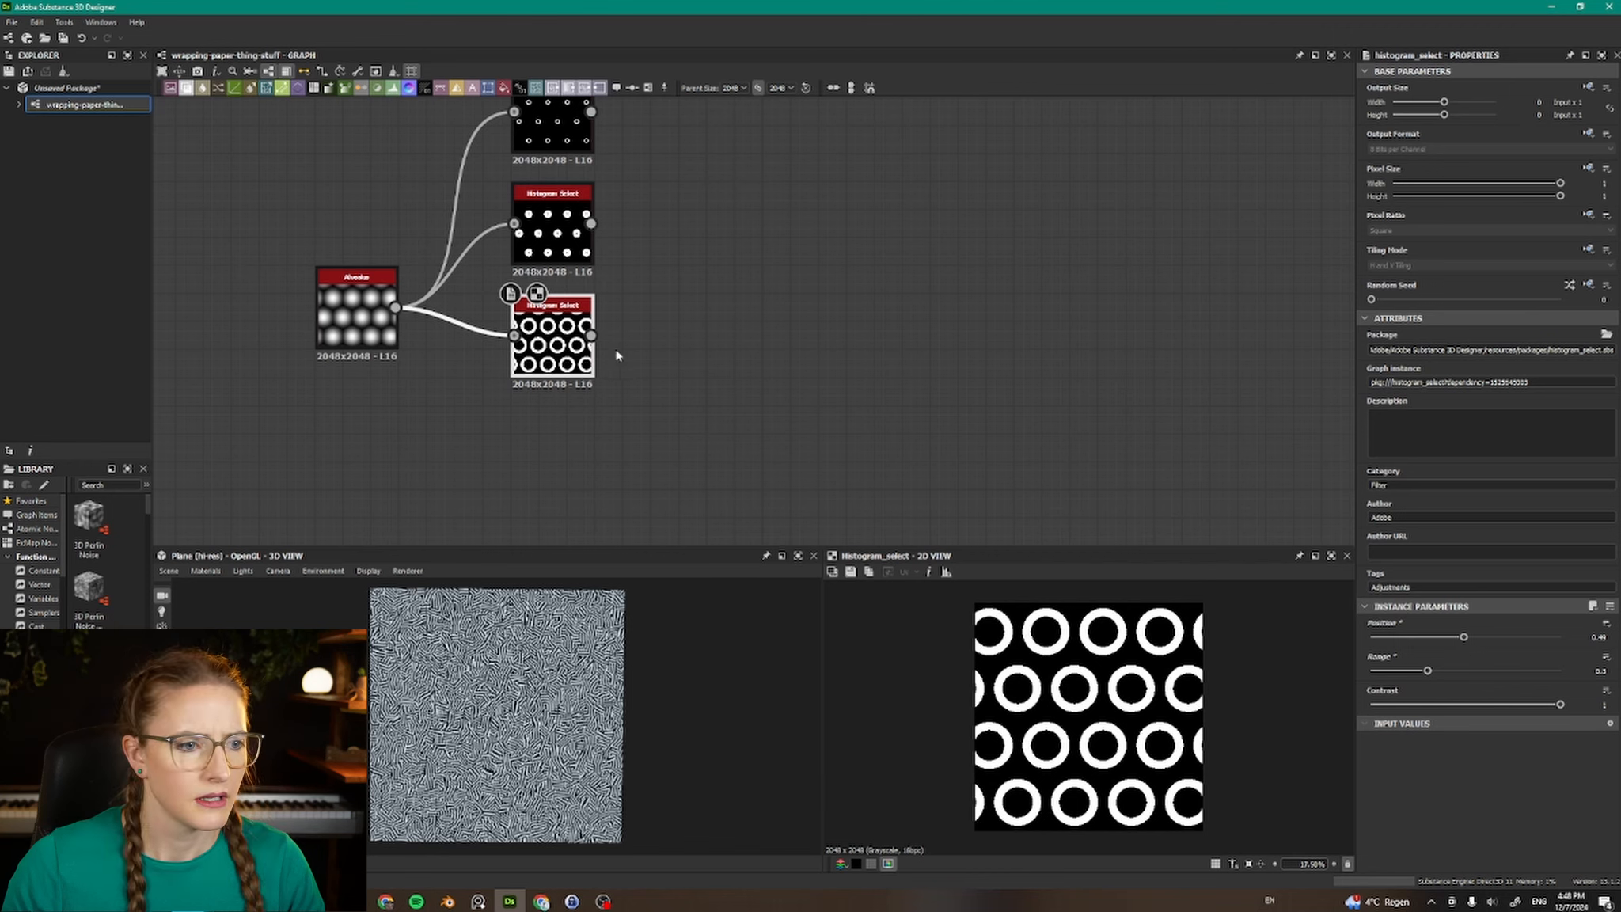
Add a fourth Histogram Select below the third by duplicating it, with Position 0.52 and Range 0.12.
key("ctrl+d")
left_click(540, 502)
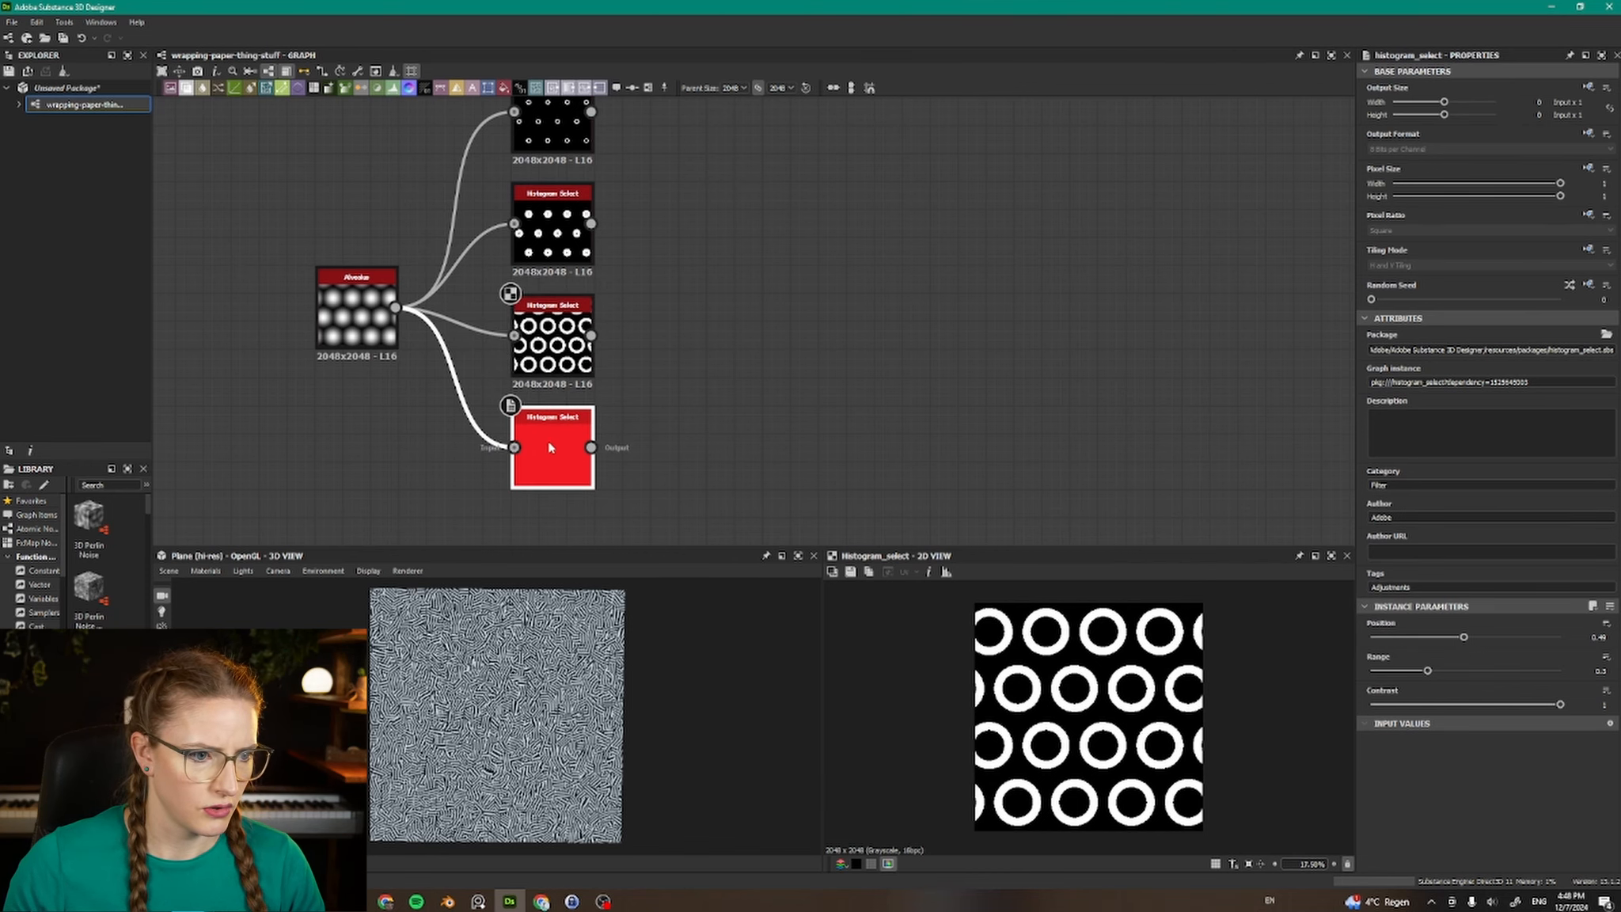
double_click(1598, 638)
type(".52")
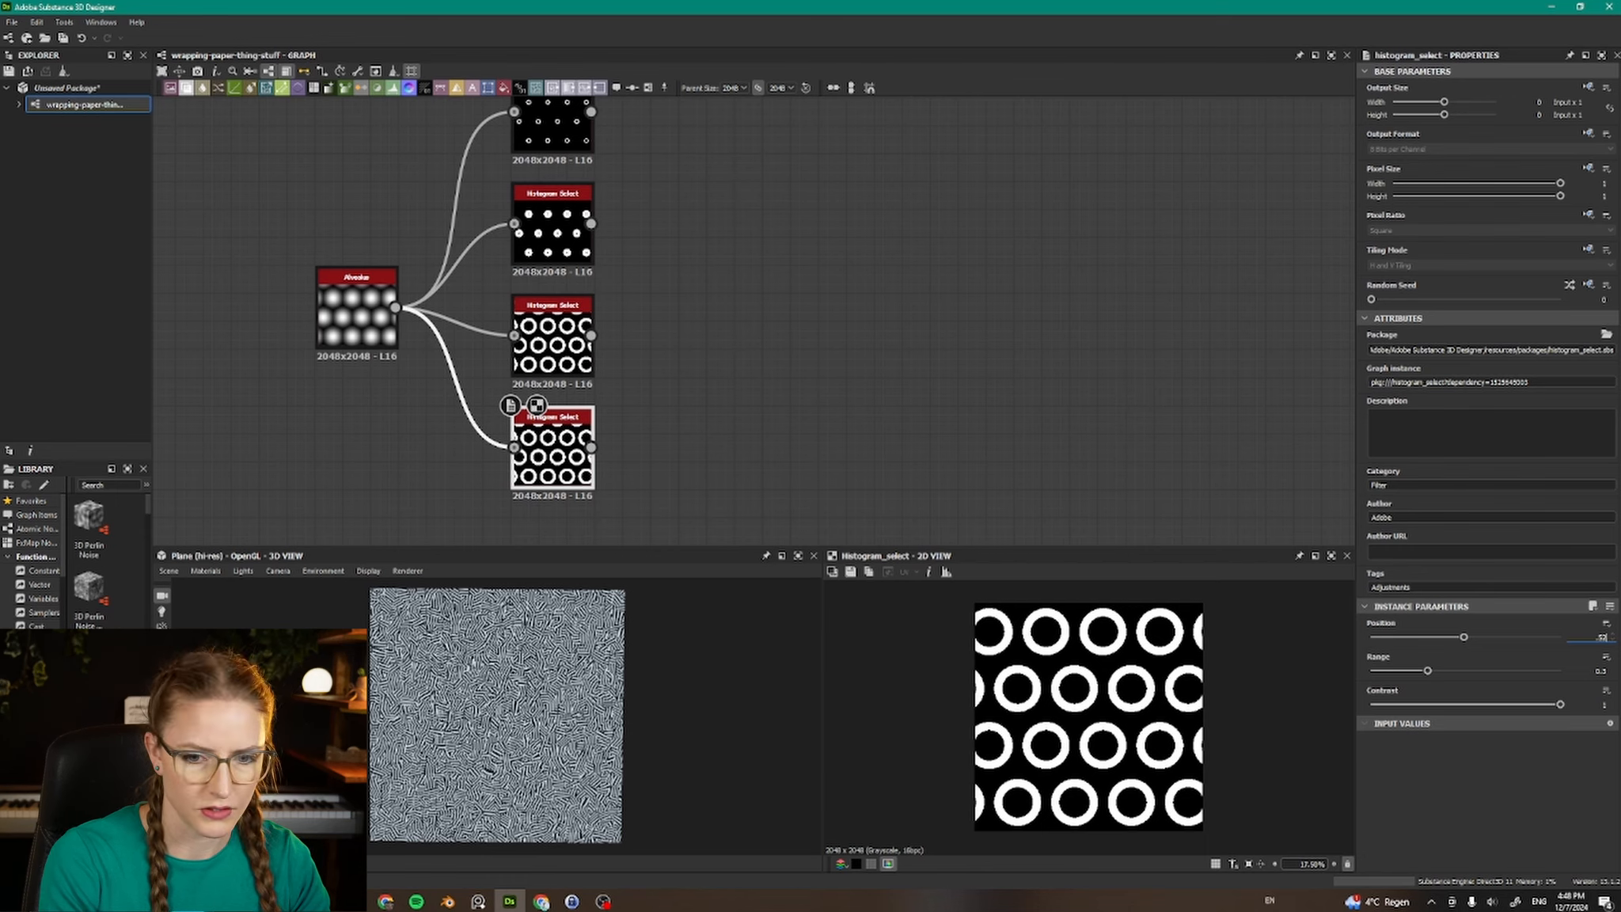
key("Tab")
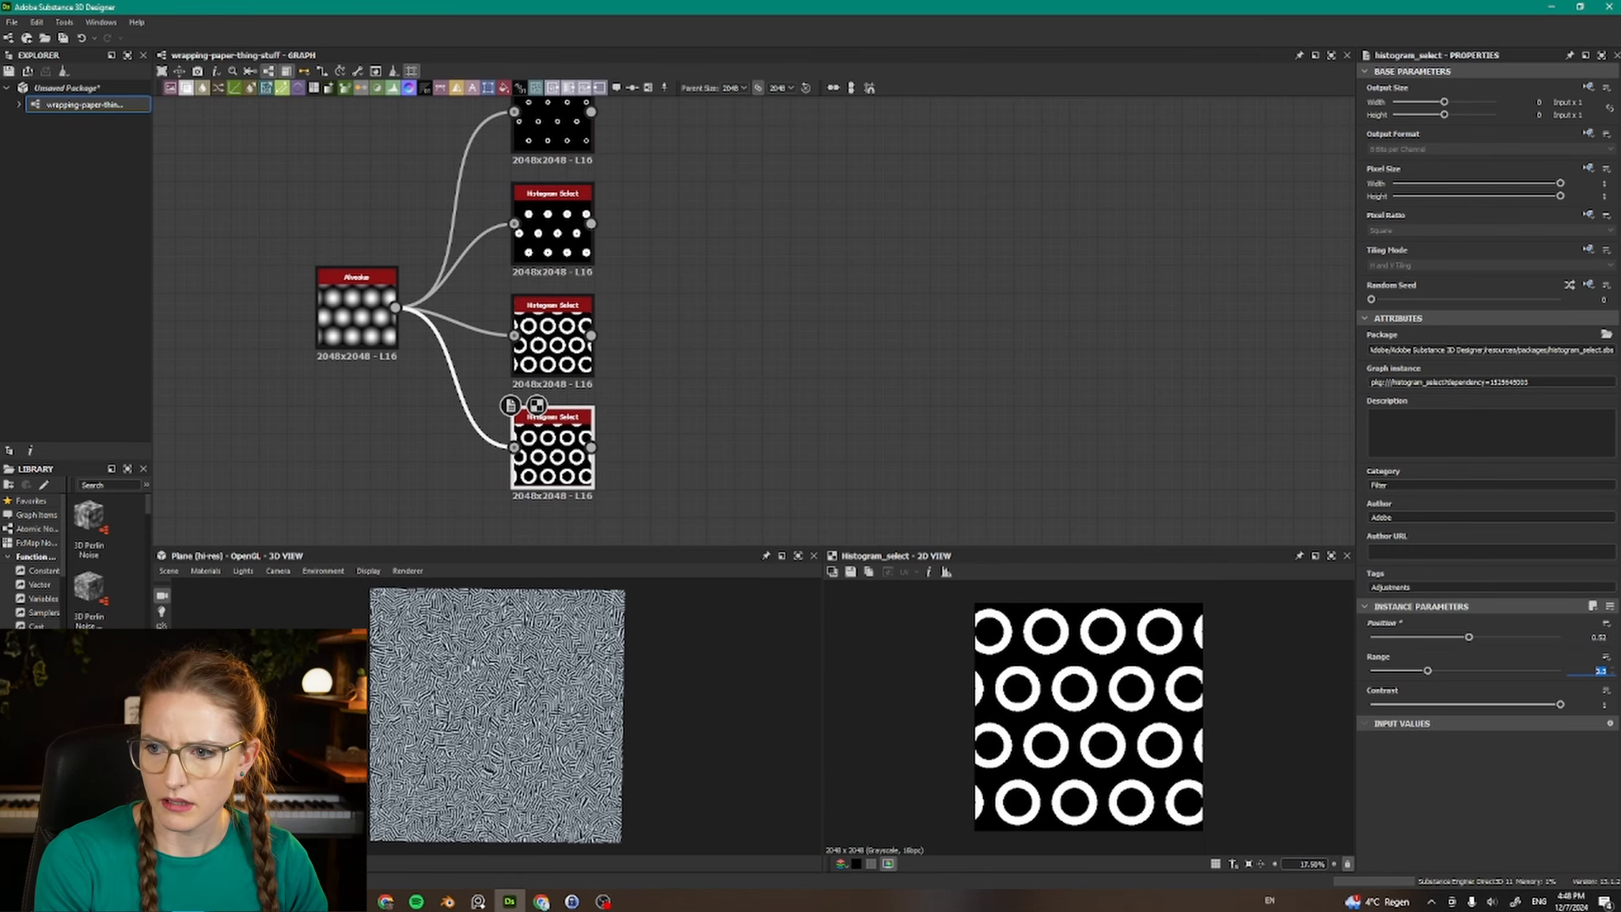
type(".12")
key("Return")
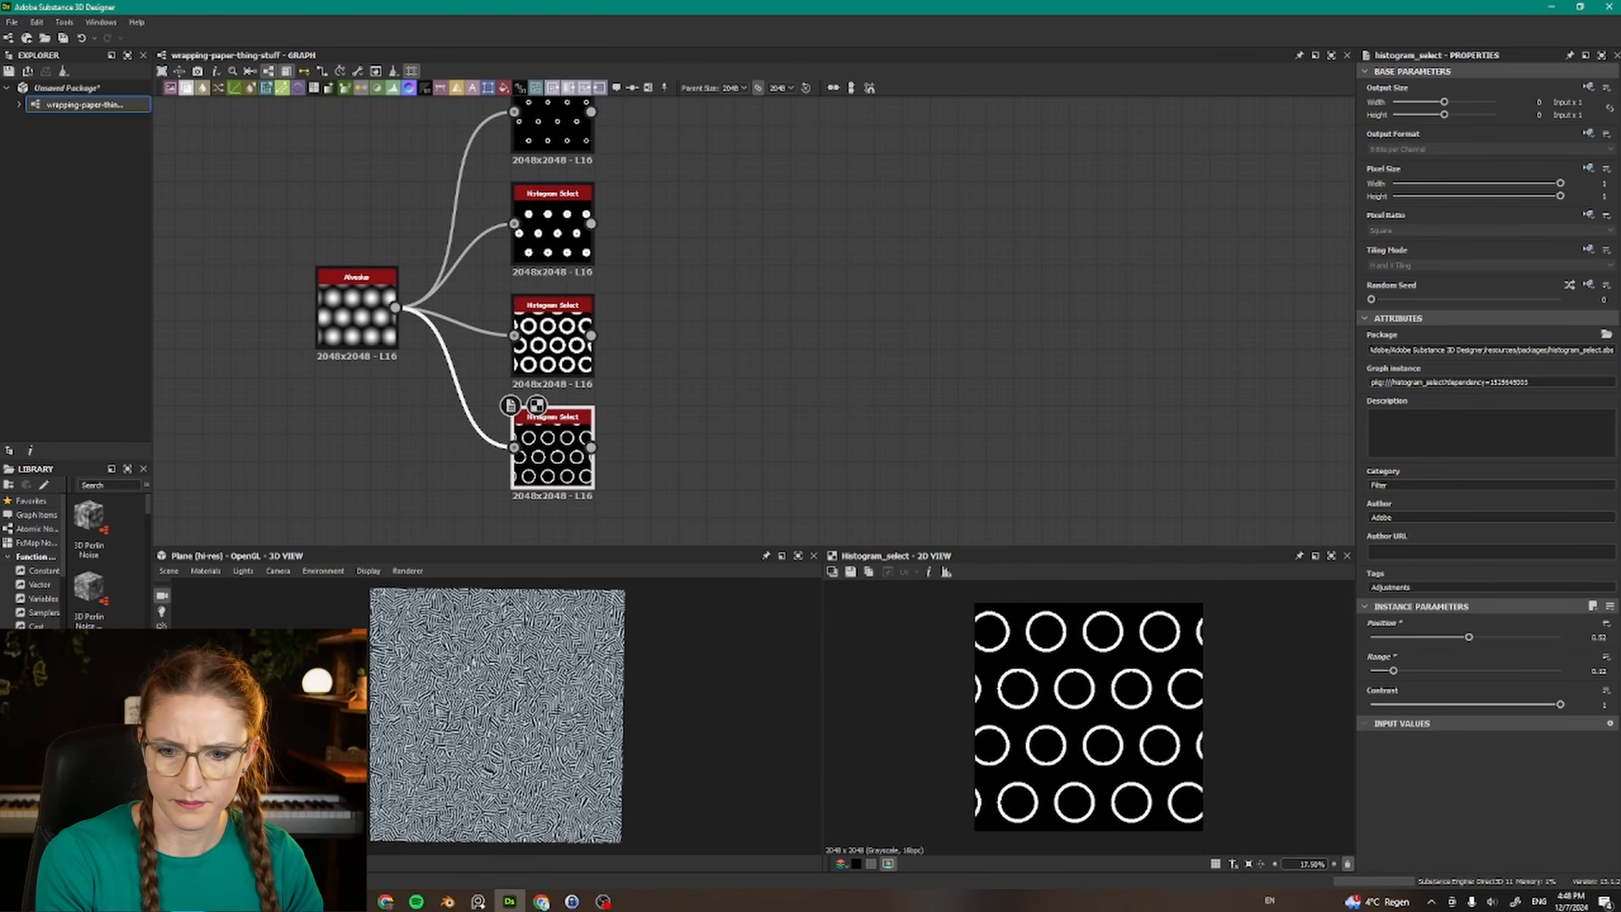
Duplicate the fourth Histogram Select to make a fifth one beneath it, with Position 0.16 and Range 0.58.
middle_click_drag(702, 361, 703, 193)
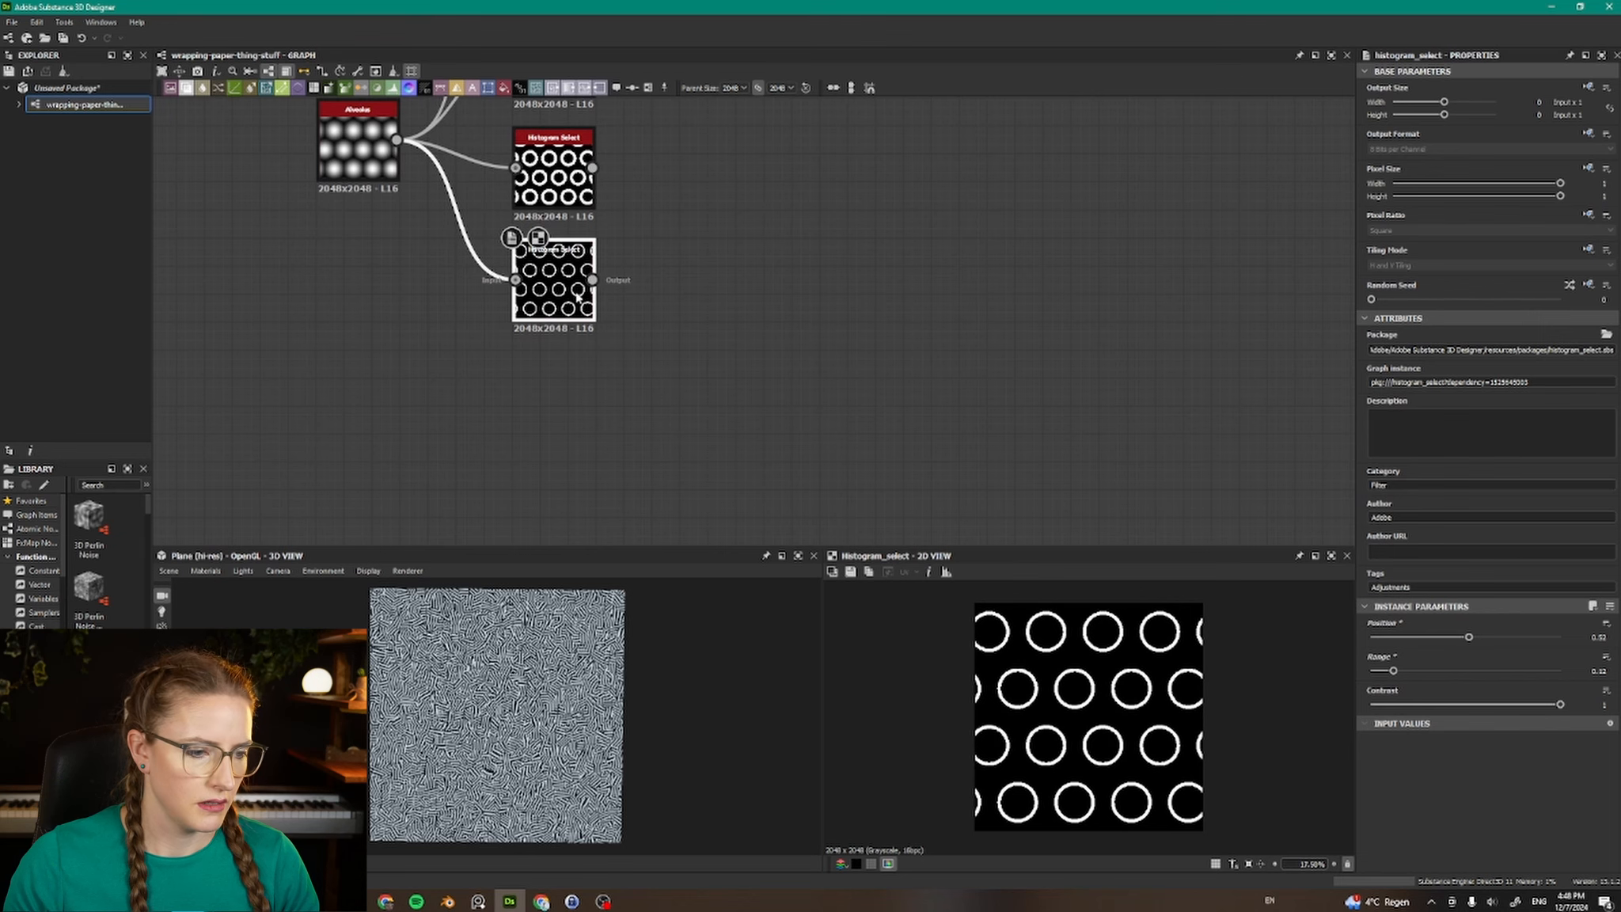
key("ctrl+d")
mouse_move(571, 314)
left_mouse_down()
mouse_move(569, 393)
mouse_move(548, 427)
left_mouse_up()
double_click(559, 405)
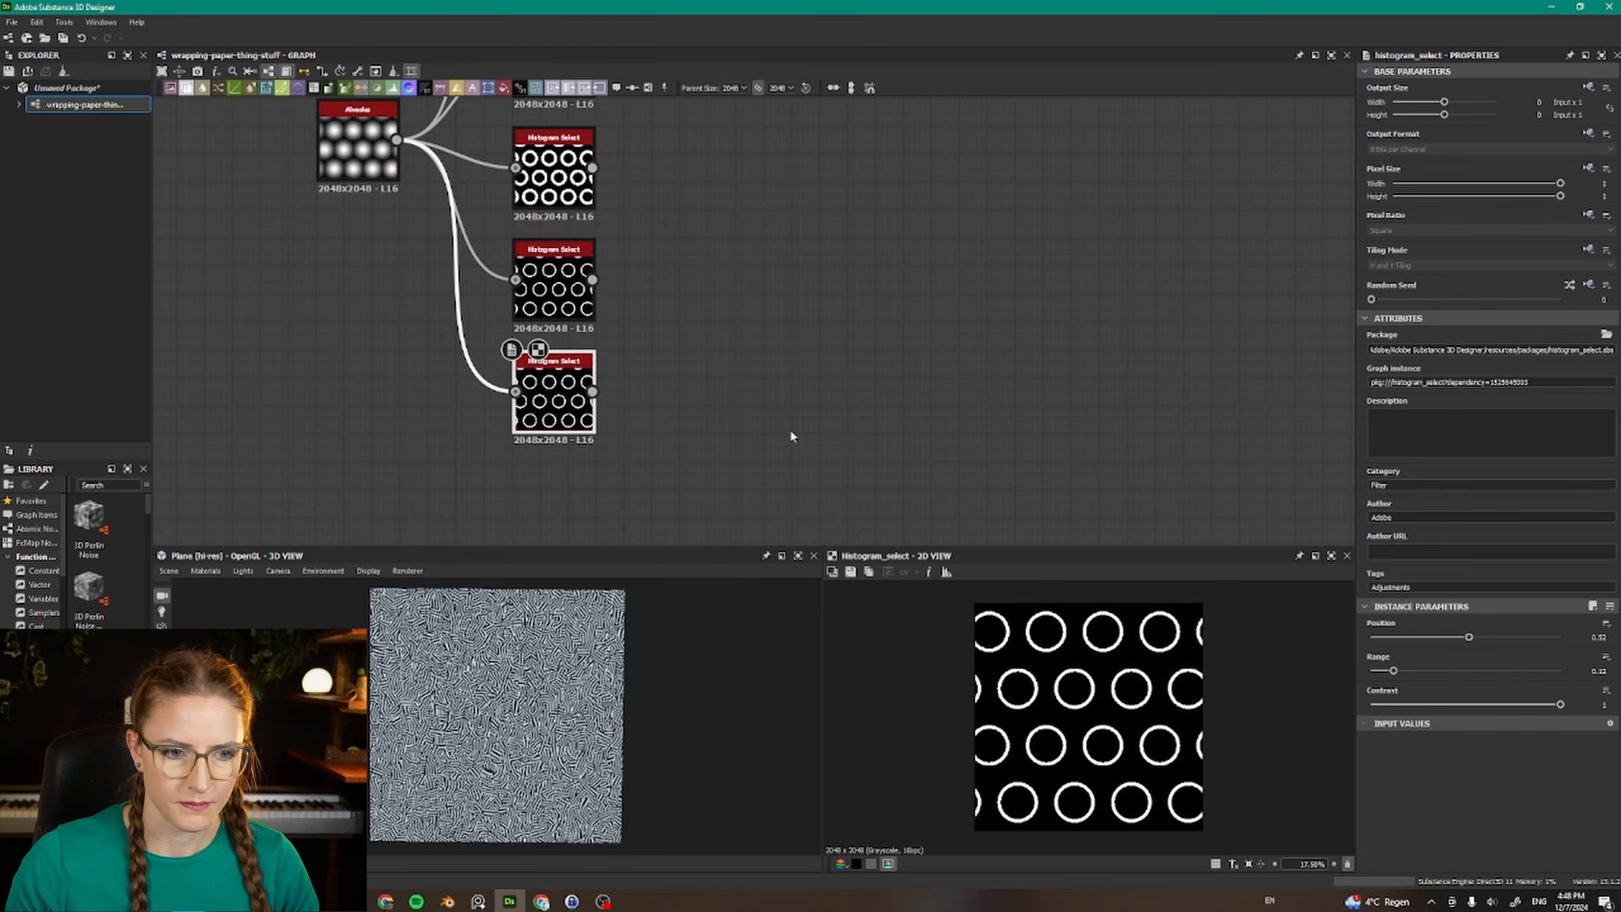
double_click(1598, 636)
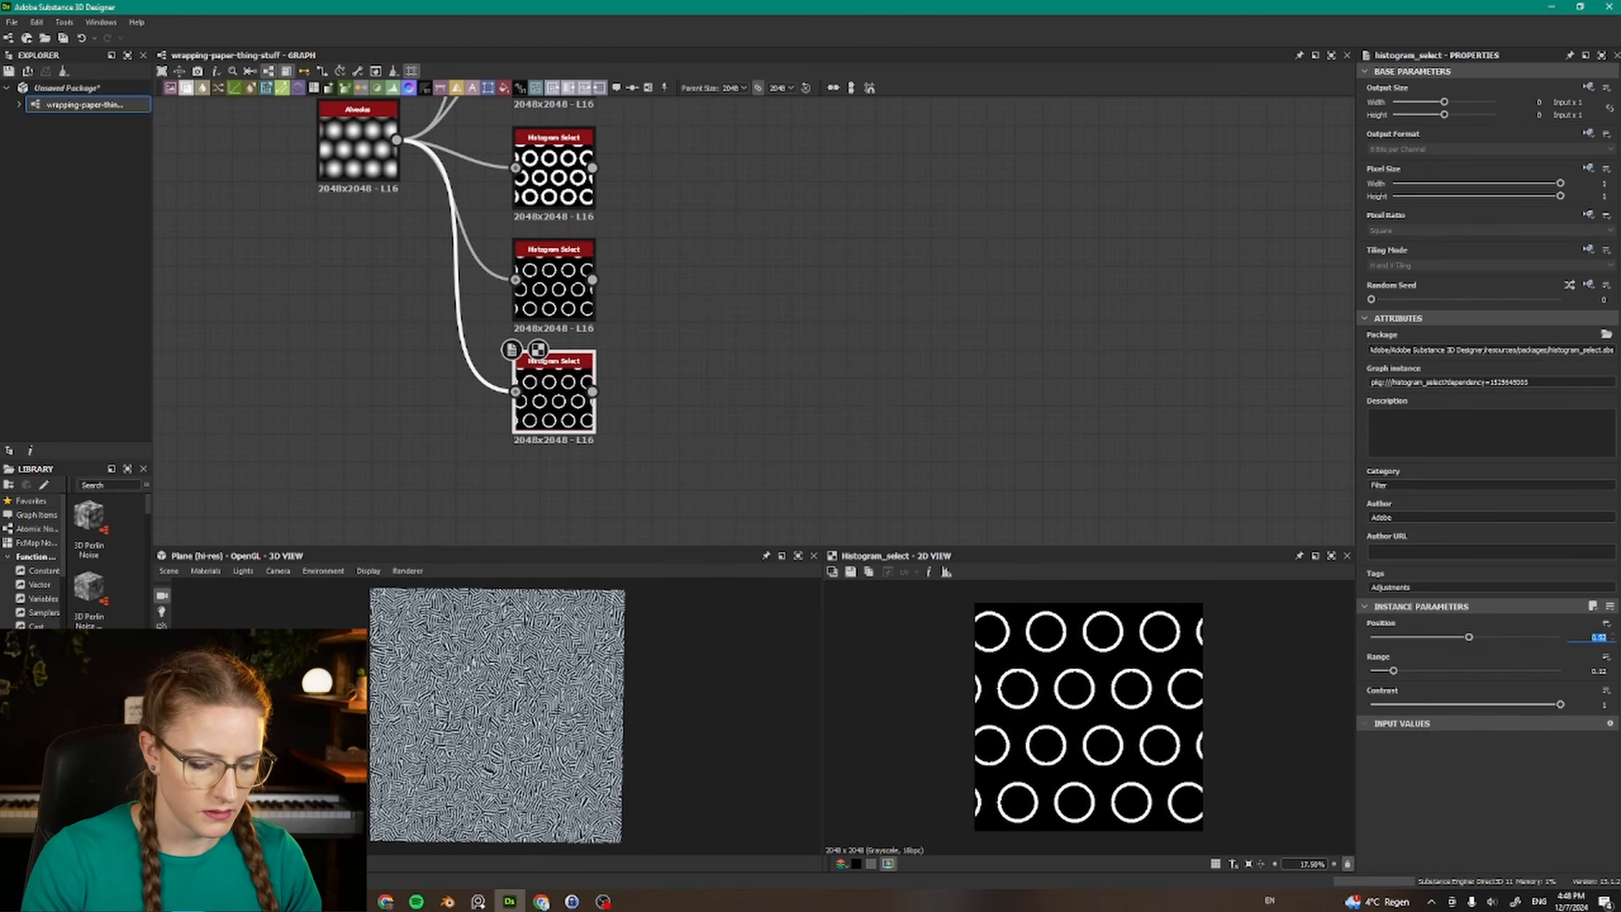
type("0.16")
key("Tab")
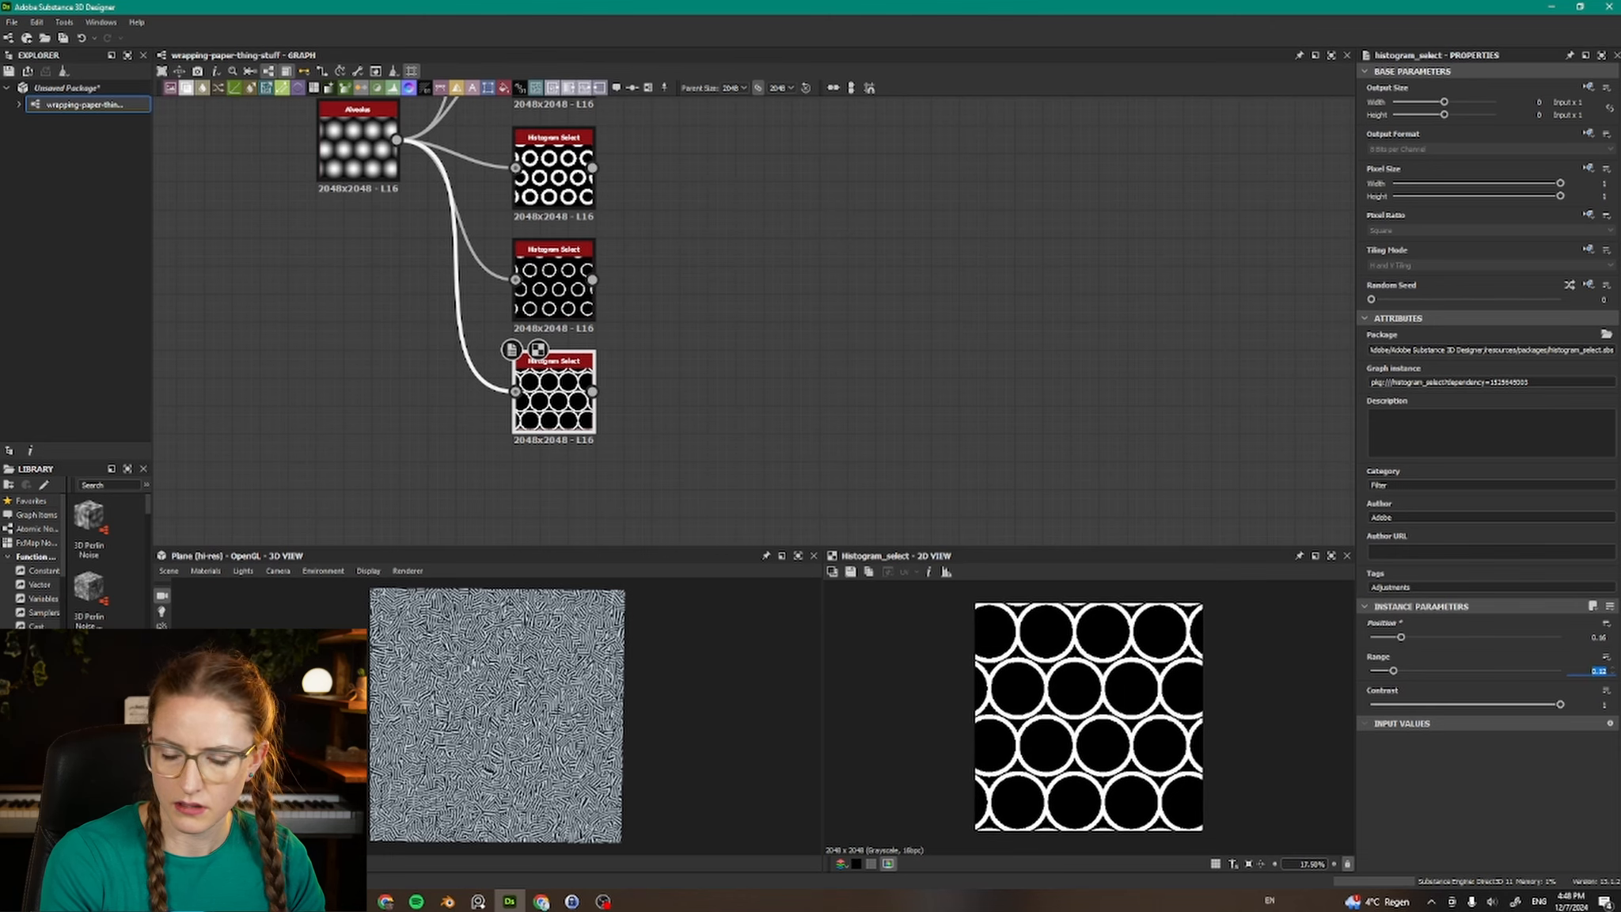
type("0.58")
key("Return")
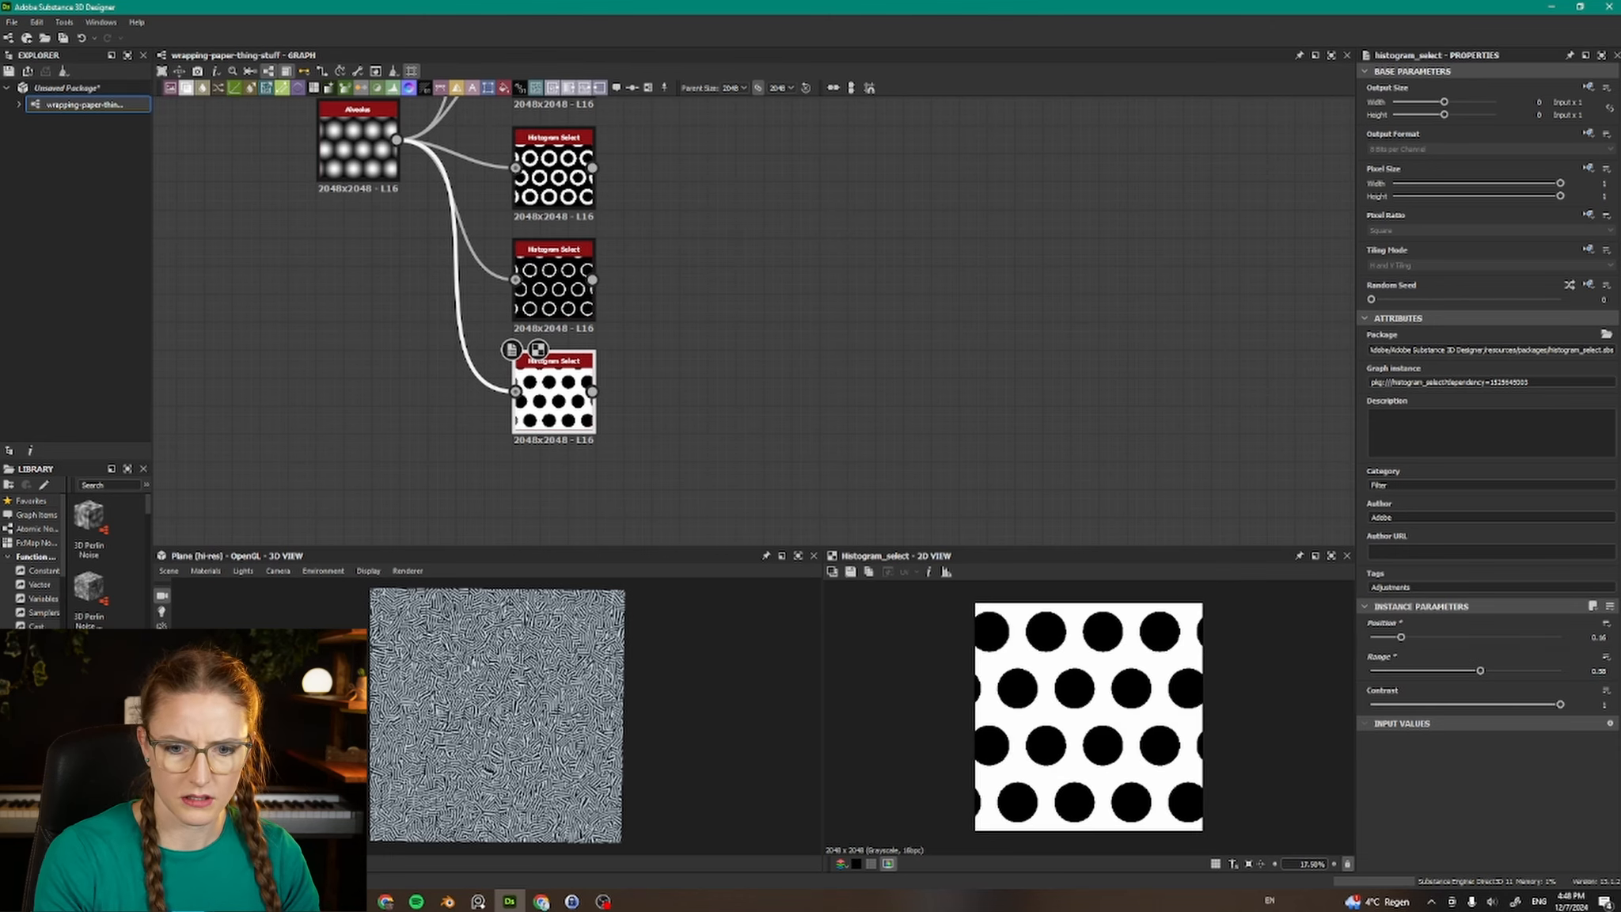
Create a sixth Histogram Select under the fifth by duplicating it, and set its Position to 0.27 and Range to 0.12.
middle_click_drag(869, 378, 903, 196)
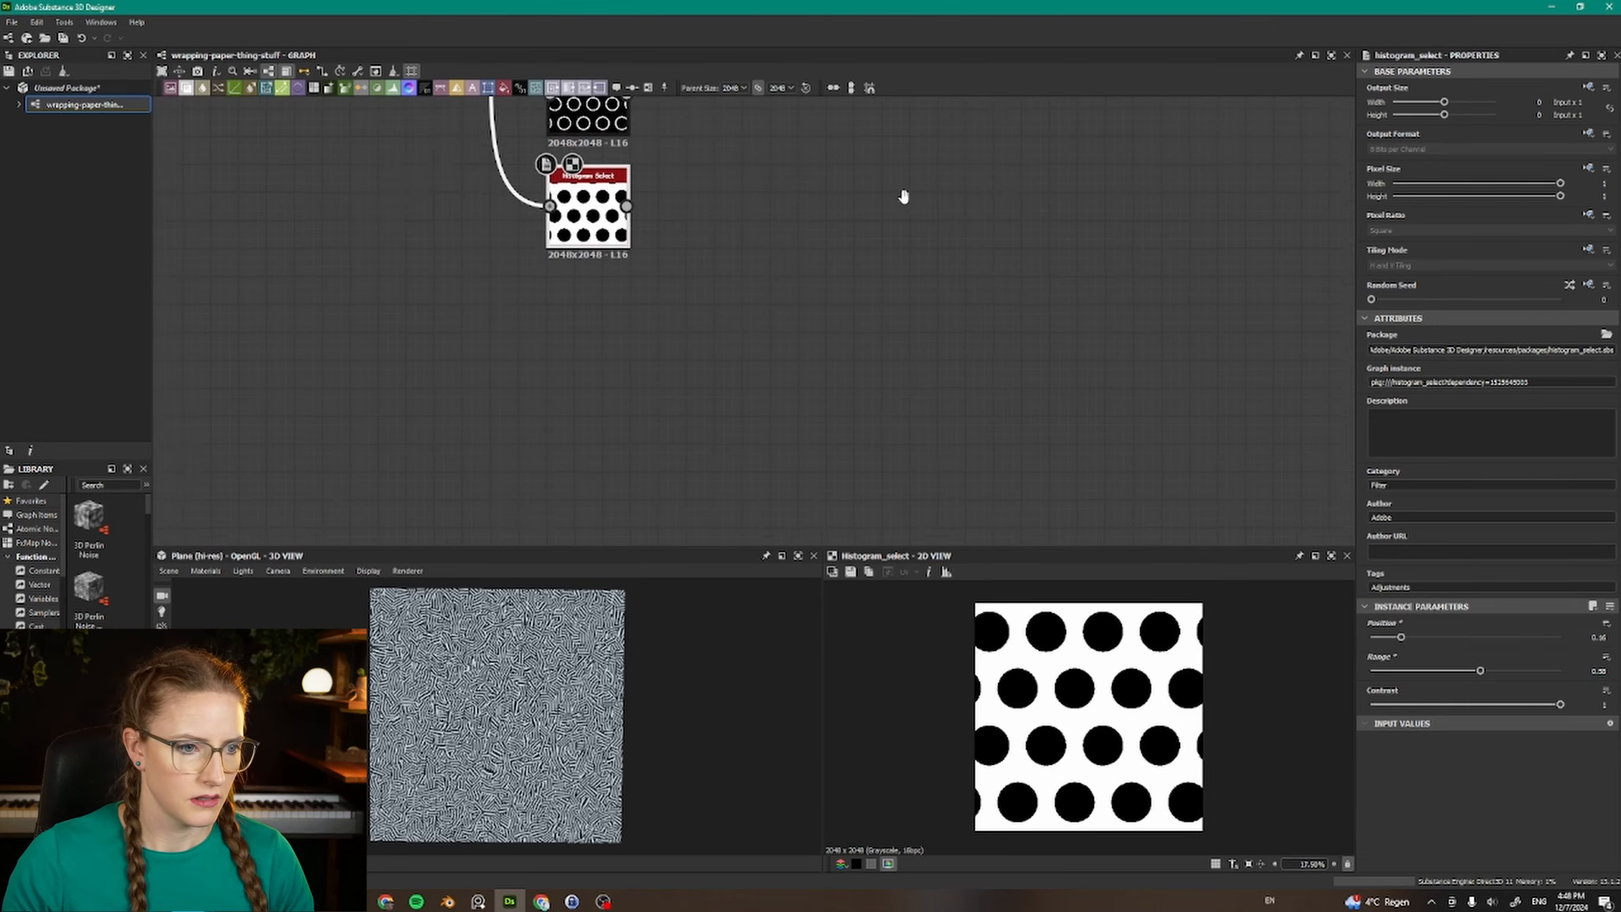
key("ctrl+d")
left_click_drag(607, 216, 586, 302)
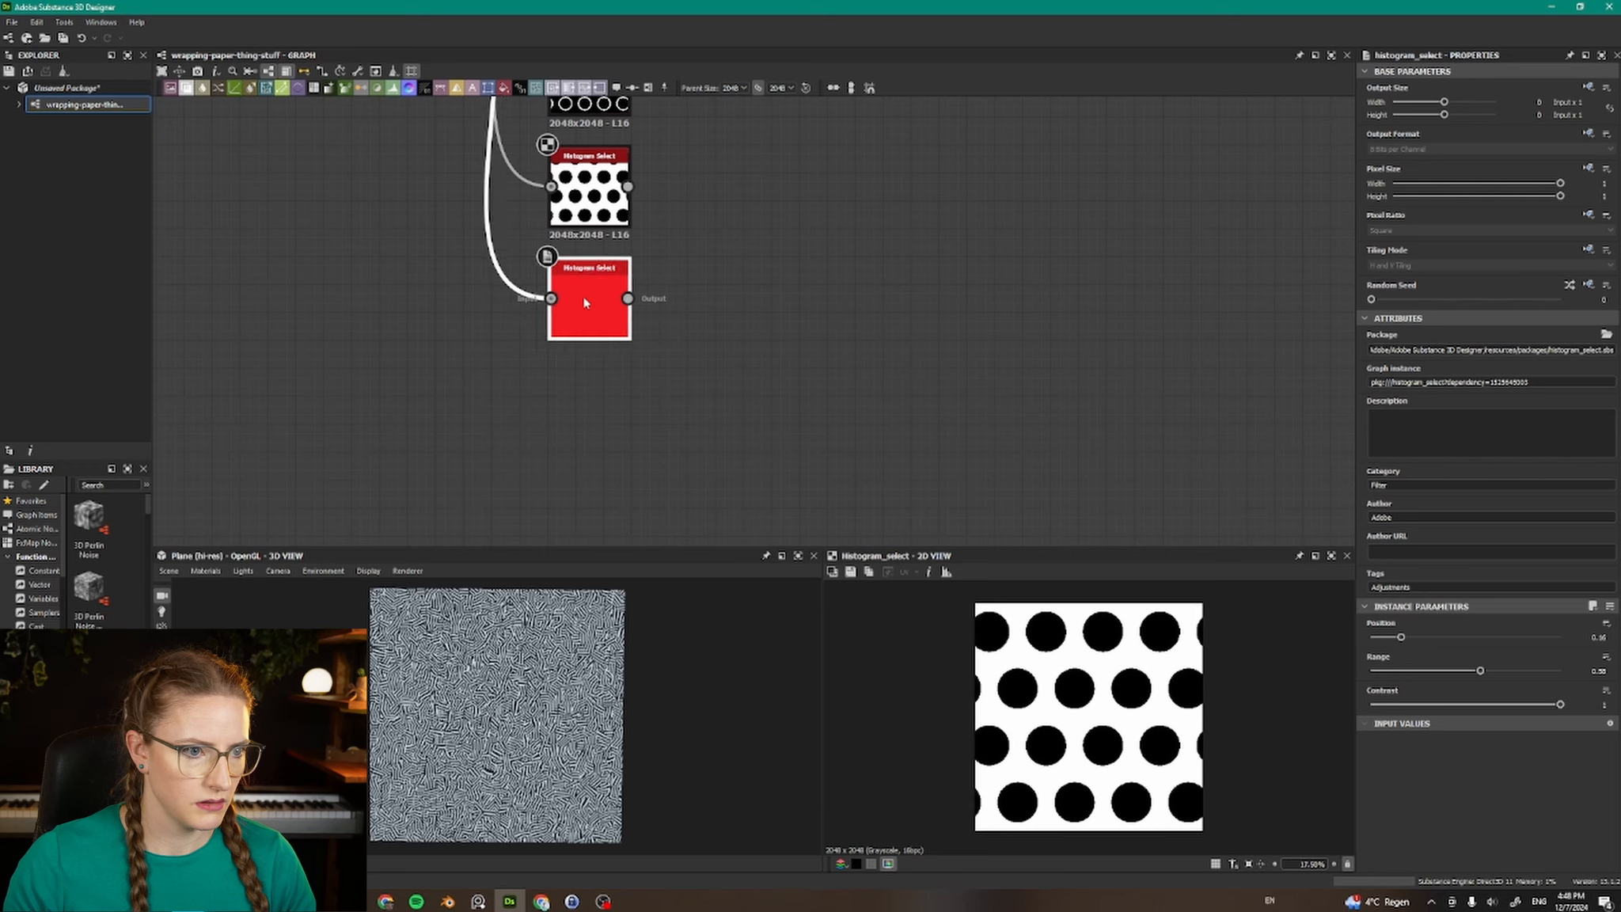
left_click(1590, 637)
key("BackSpace")
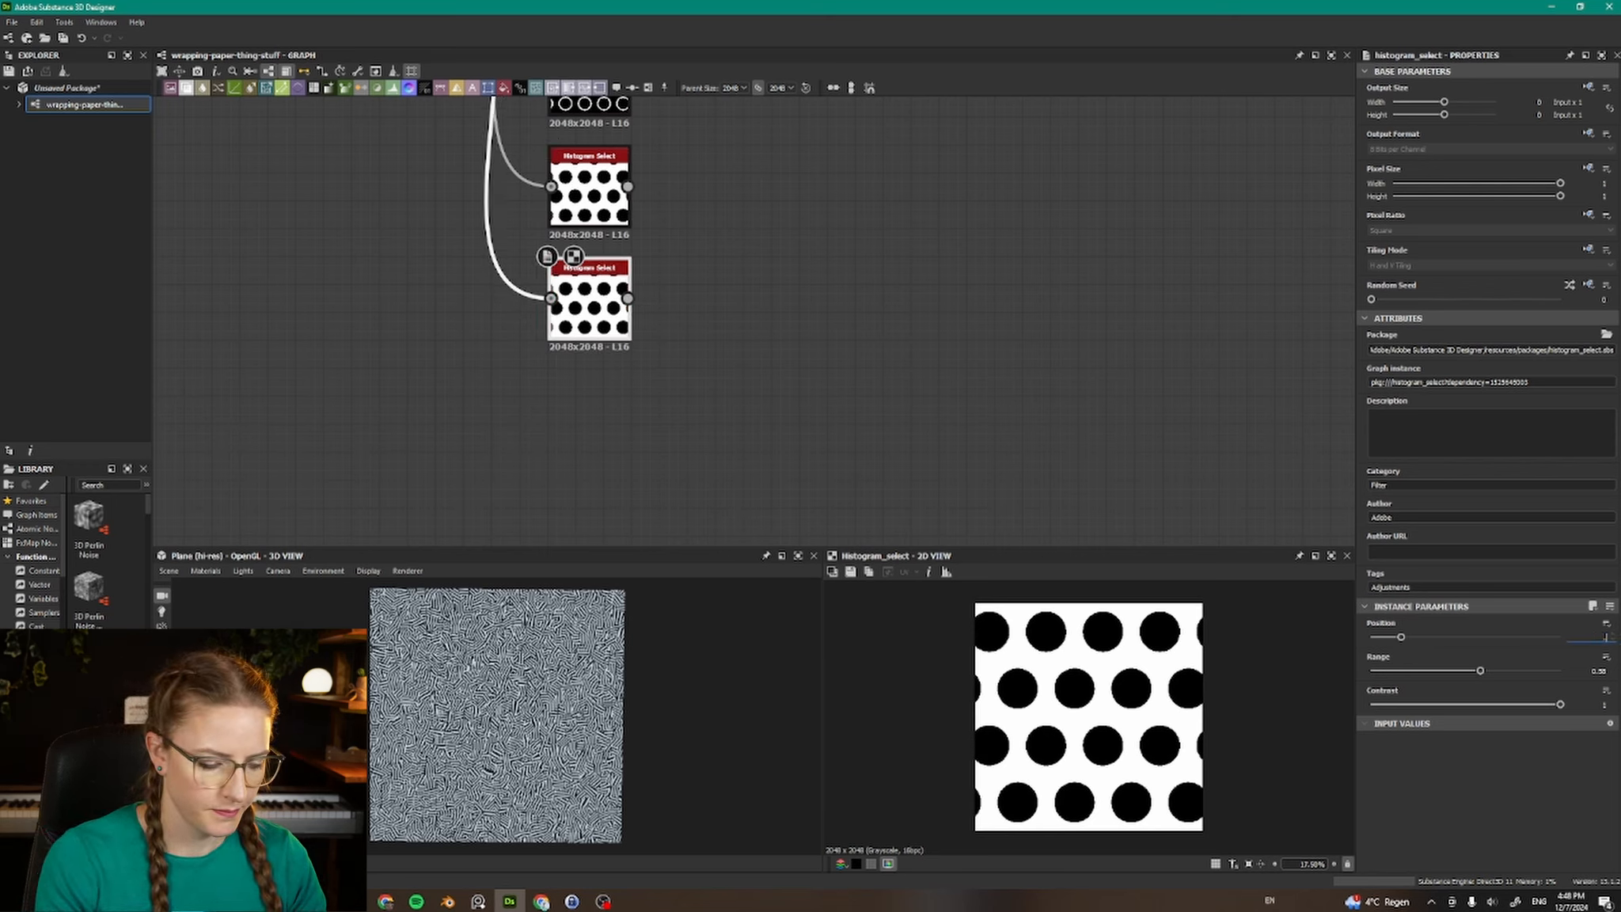
type("0.27")
key("Tab")
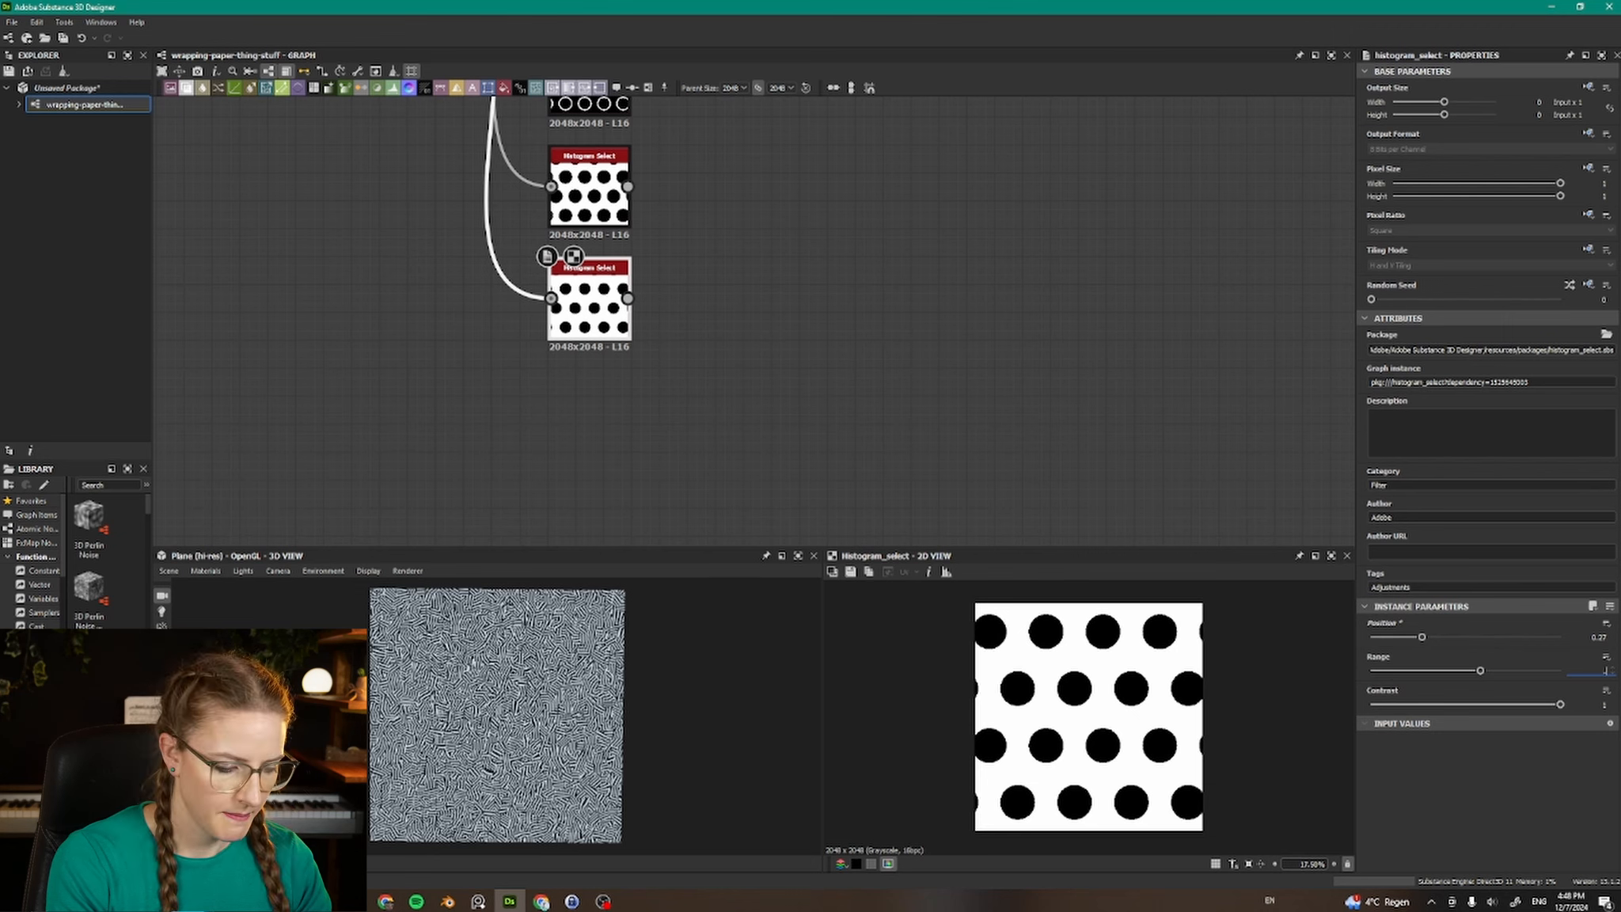
type(".12")
key("Return")
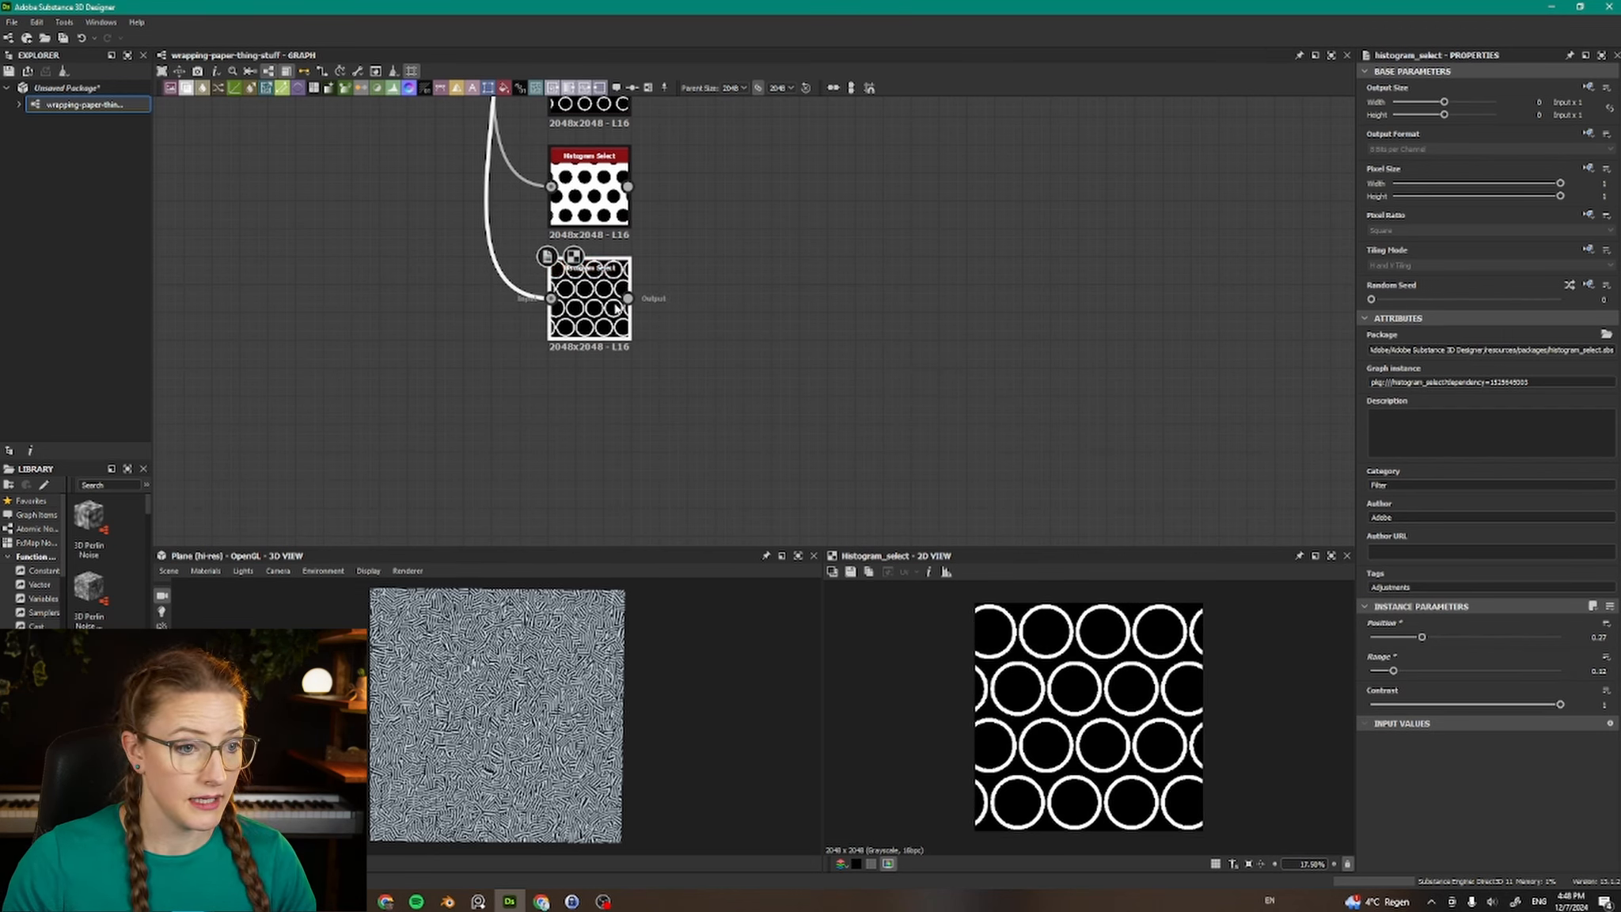
Duplicate the sixth Histogram Select below itself as the seventh and set its Position to 0.
key("ctrl+d")
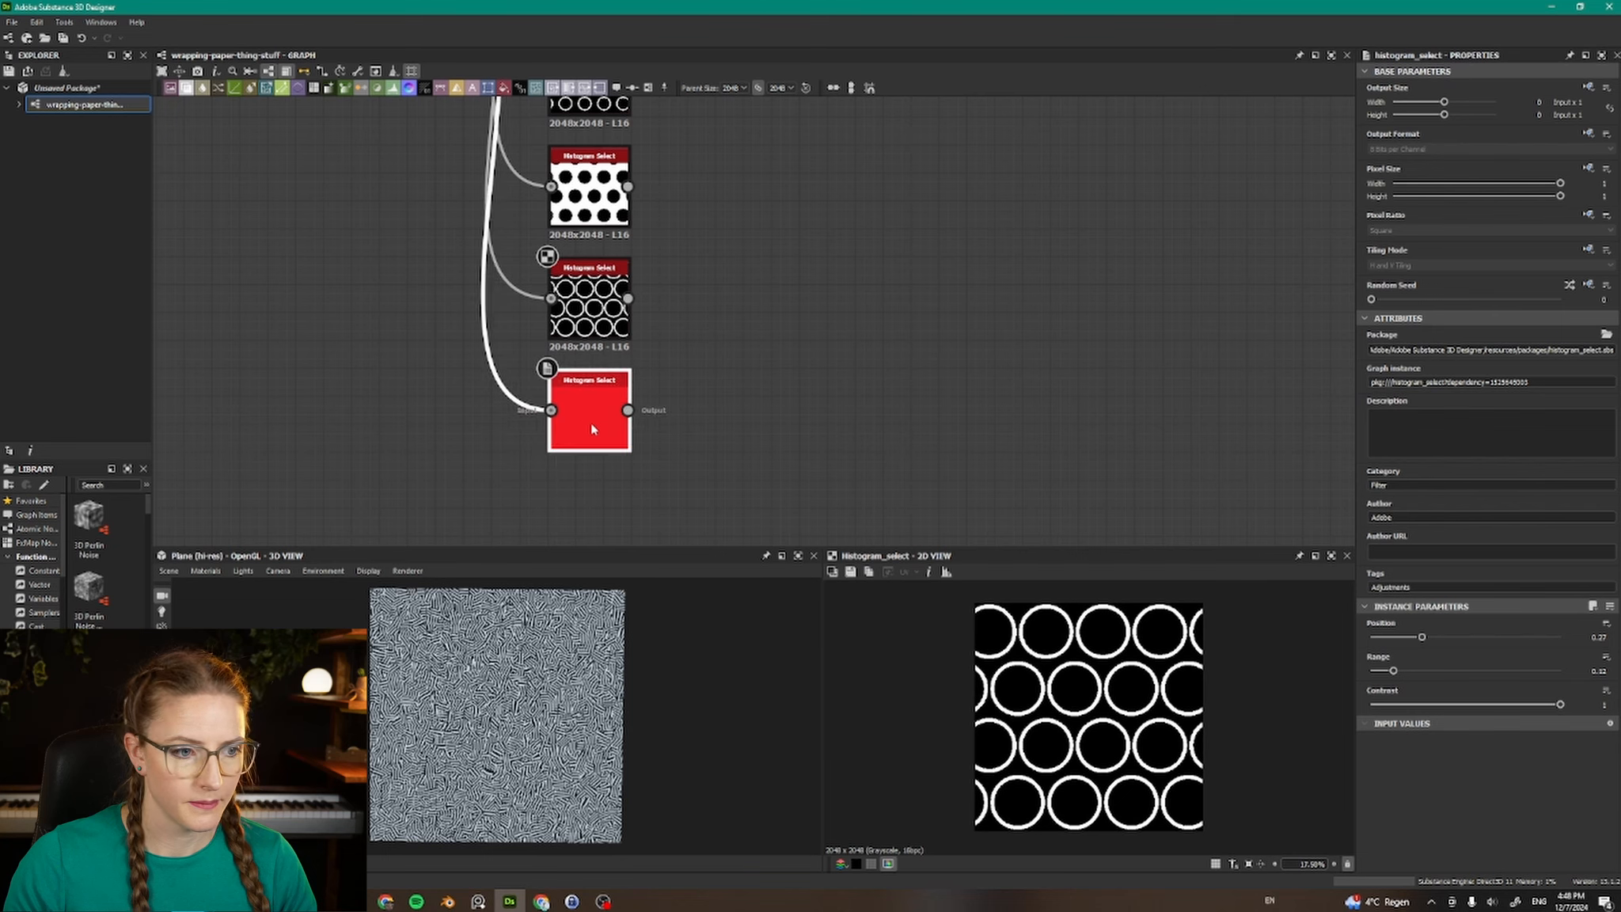
left_click(590, 422)
double_click(1599, 637)
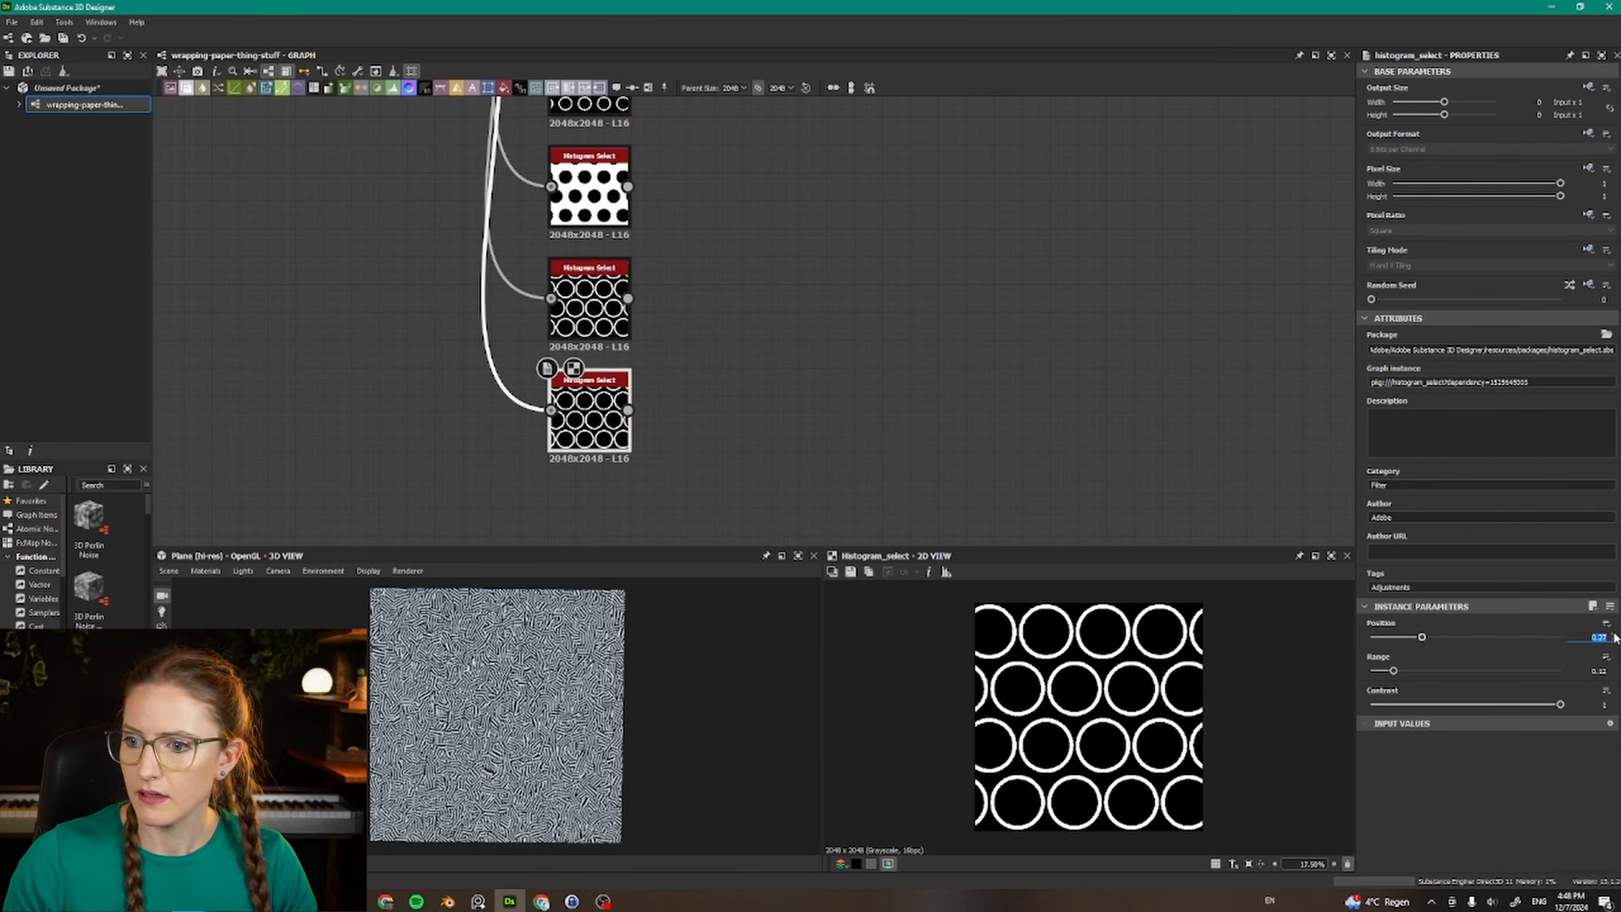
type("0")
key("Return")
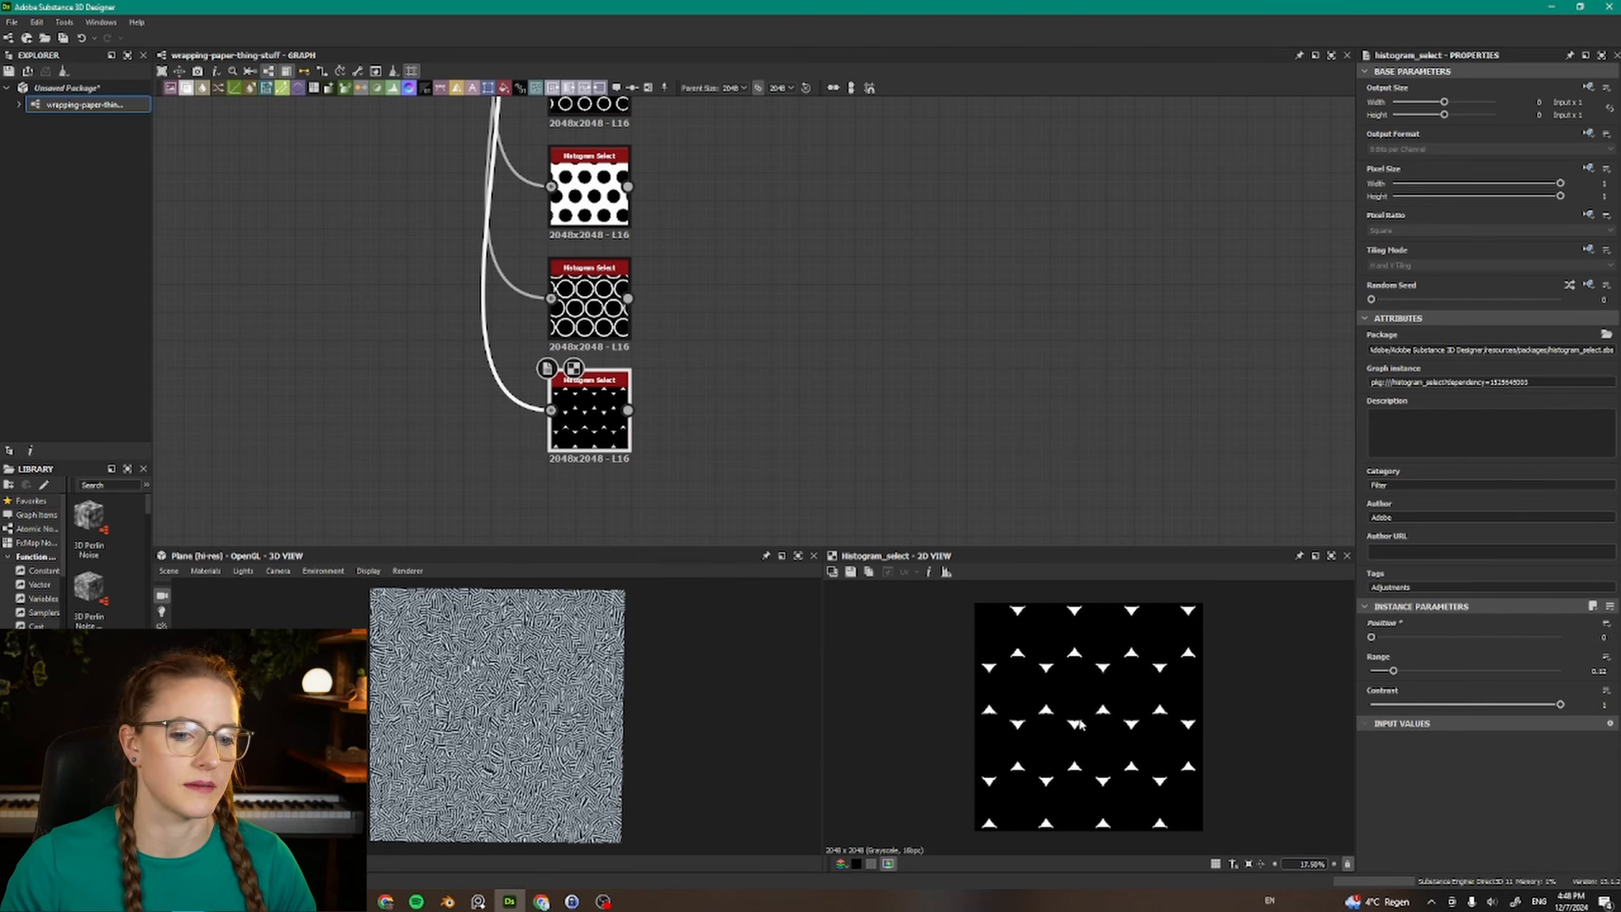
Add a Blend node beside the Histogram Select column, with the first one as foreground and the second as background.
middle_click_drag(855, 317, 728, 317)
key("alt+Tab")
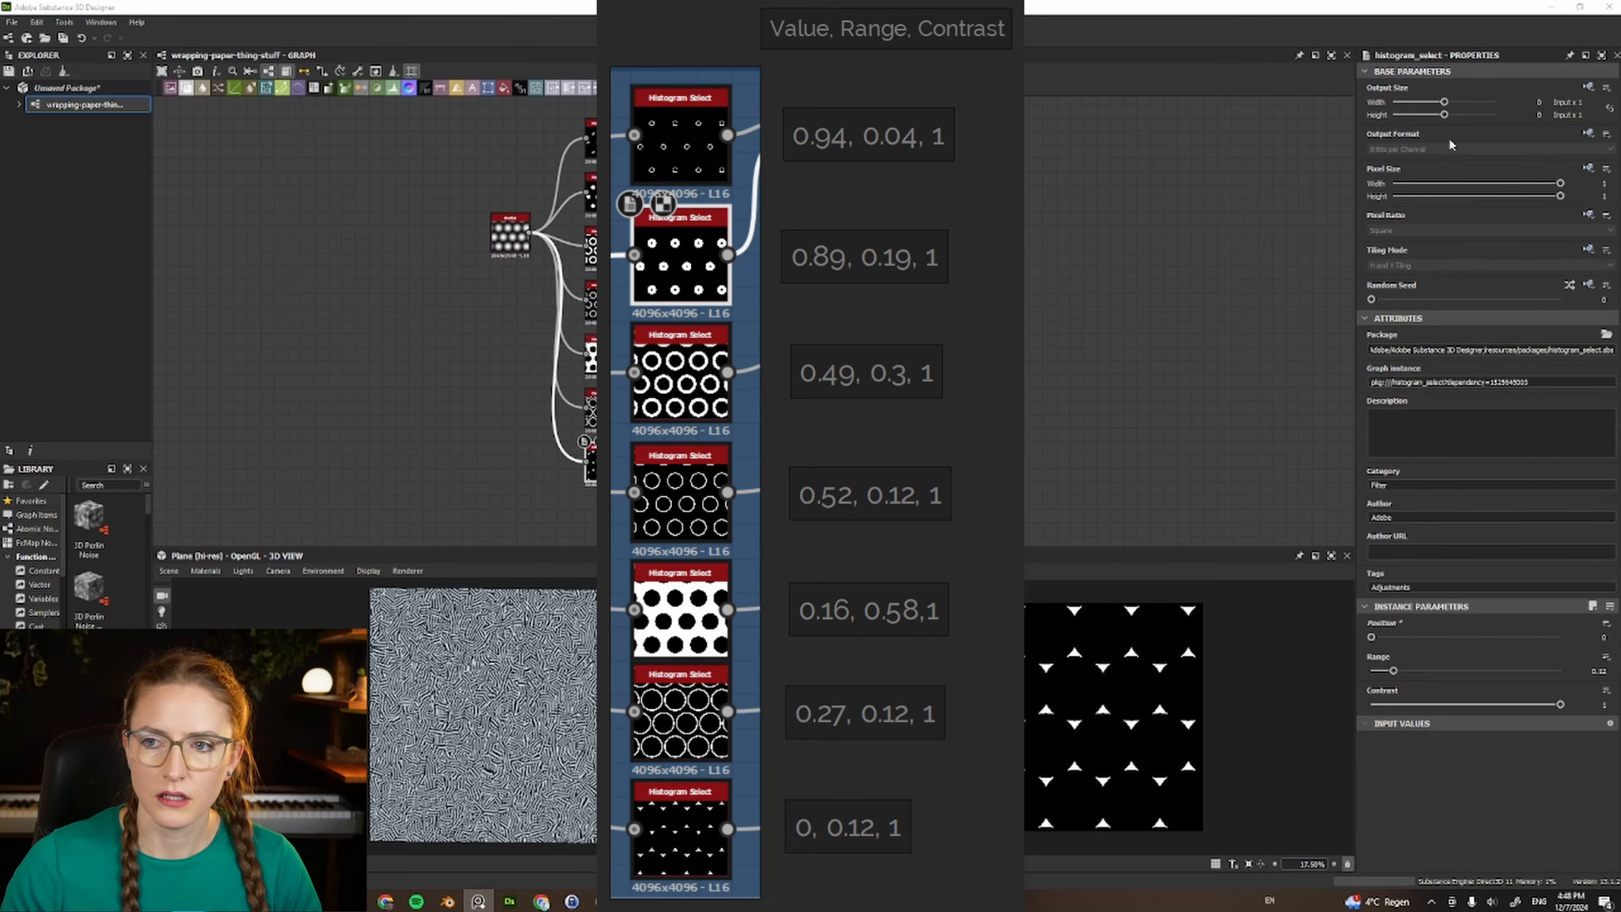
middle_click_drag(680, 174, 704, 226)
scroll(705, 226, "up", 2)
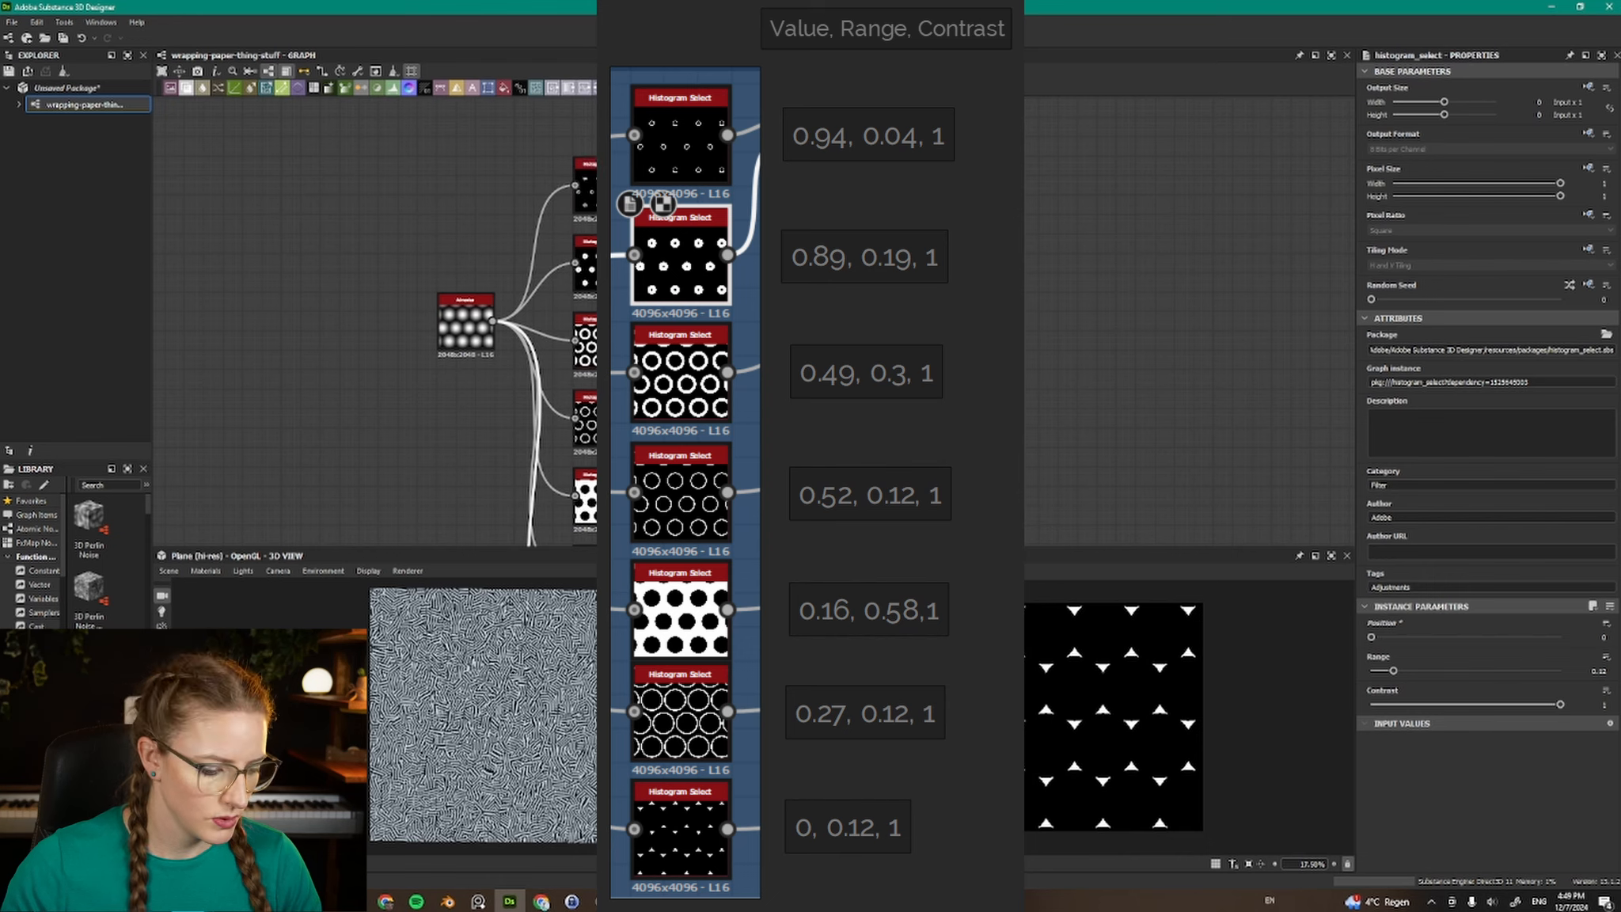
key("Return")
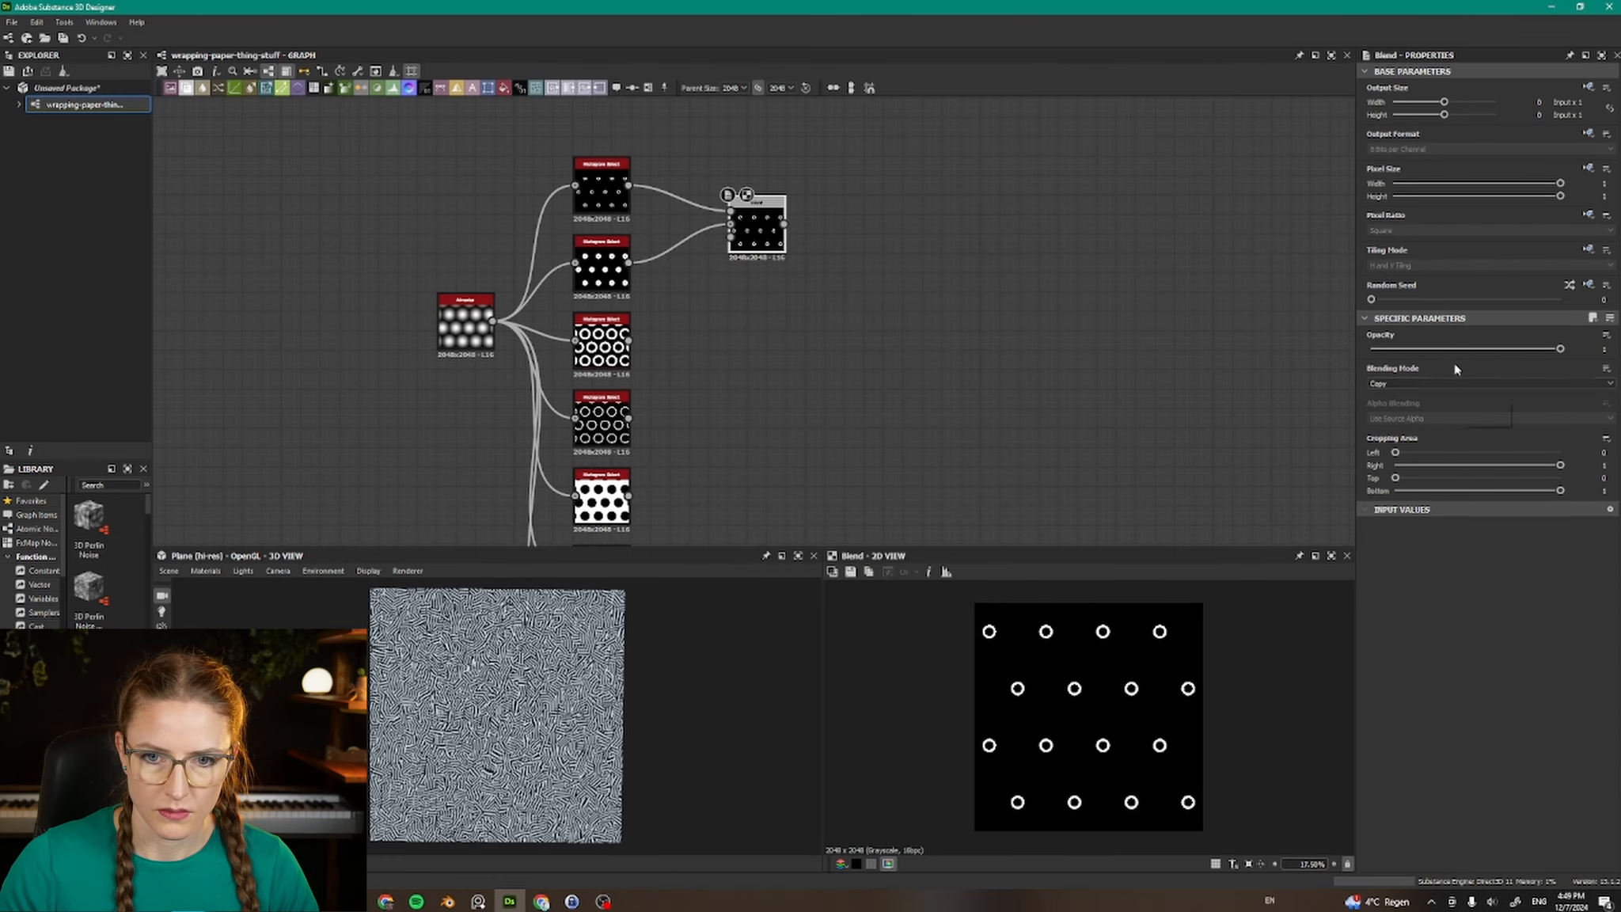
Try the Add (Linear Dodge) blending mode on the Blend node and check its two Histogram Select inputs.
left_click(1417, 382)
left_click(1399, 407)
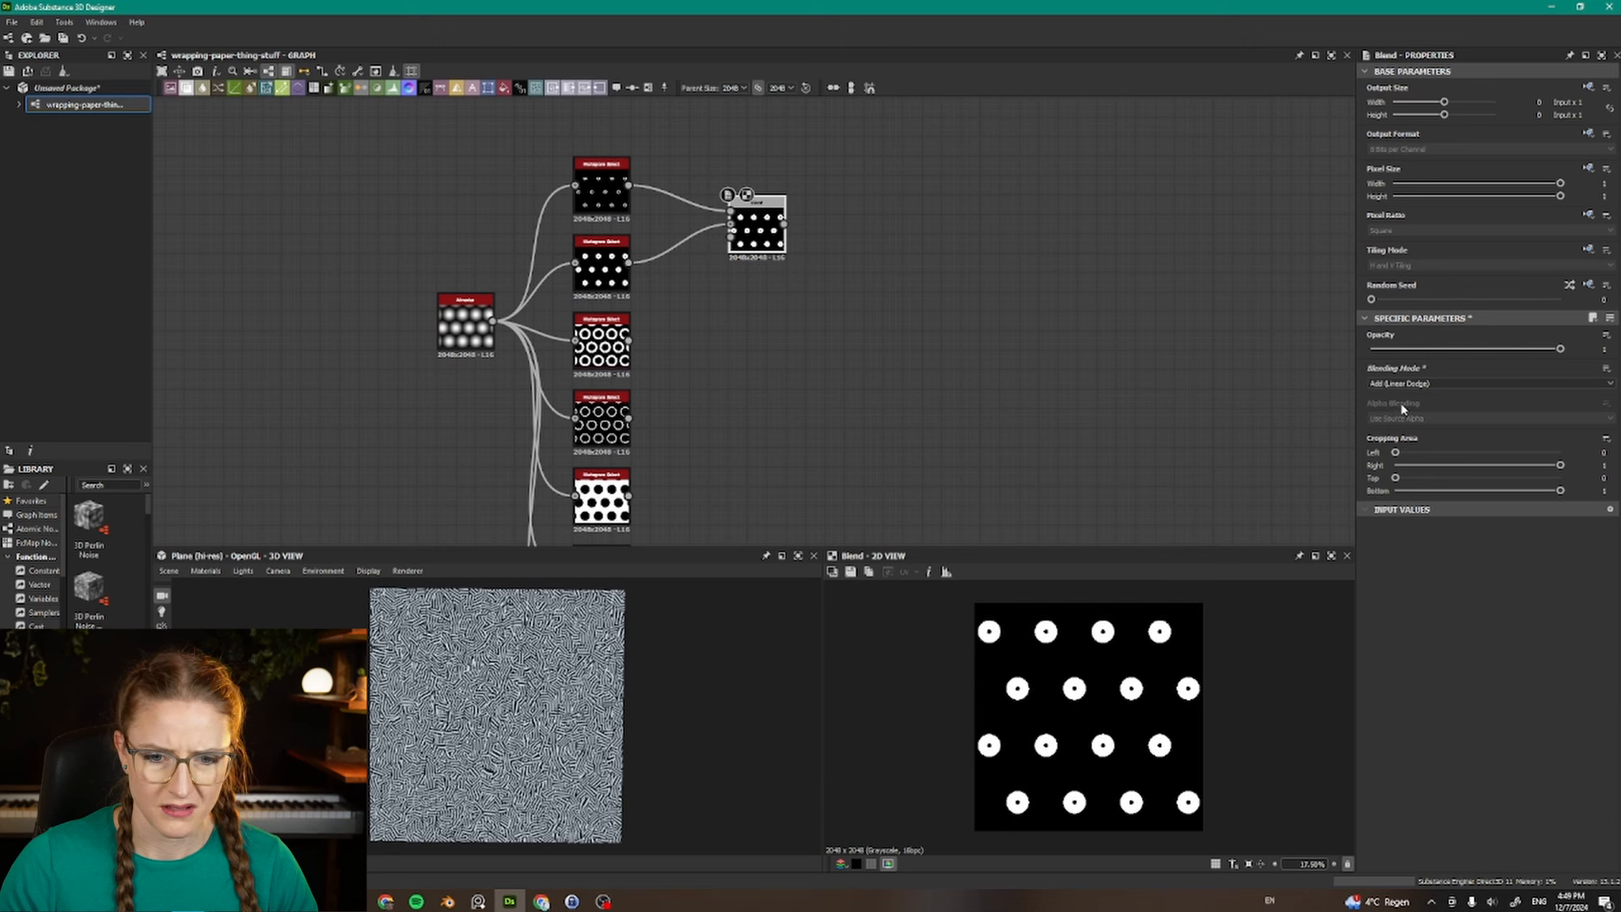
double_click(617, 283)
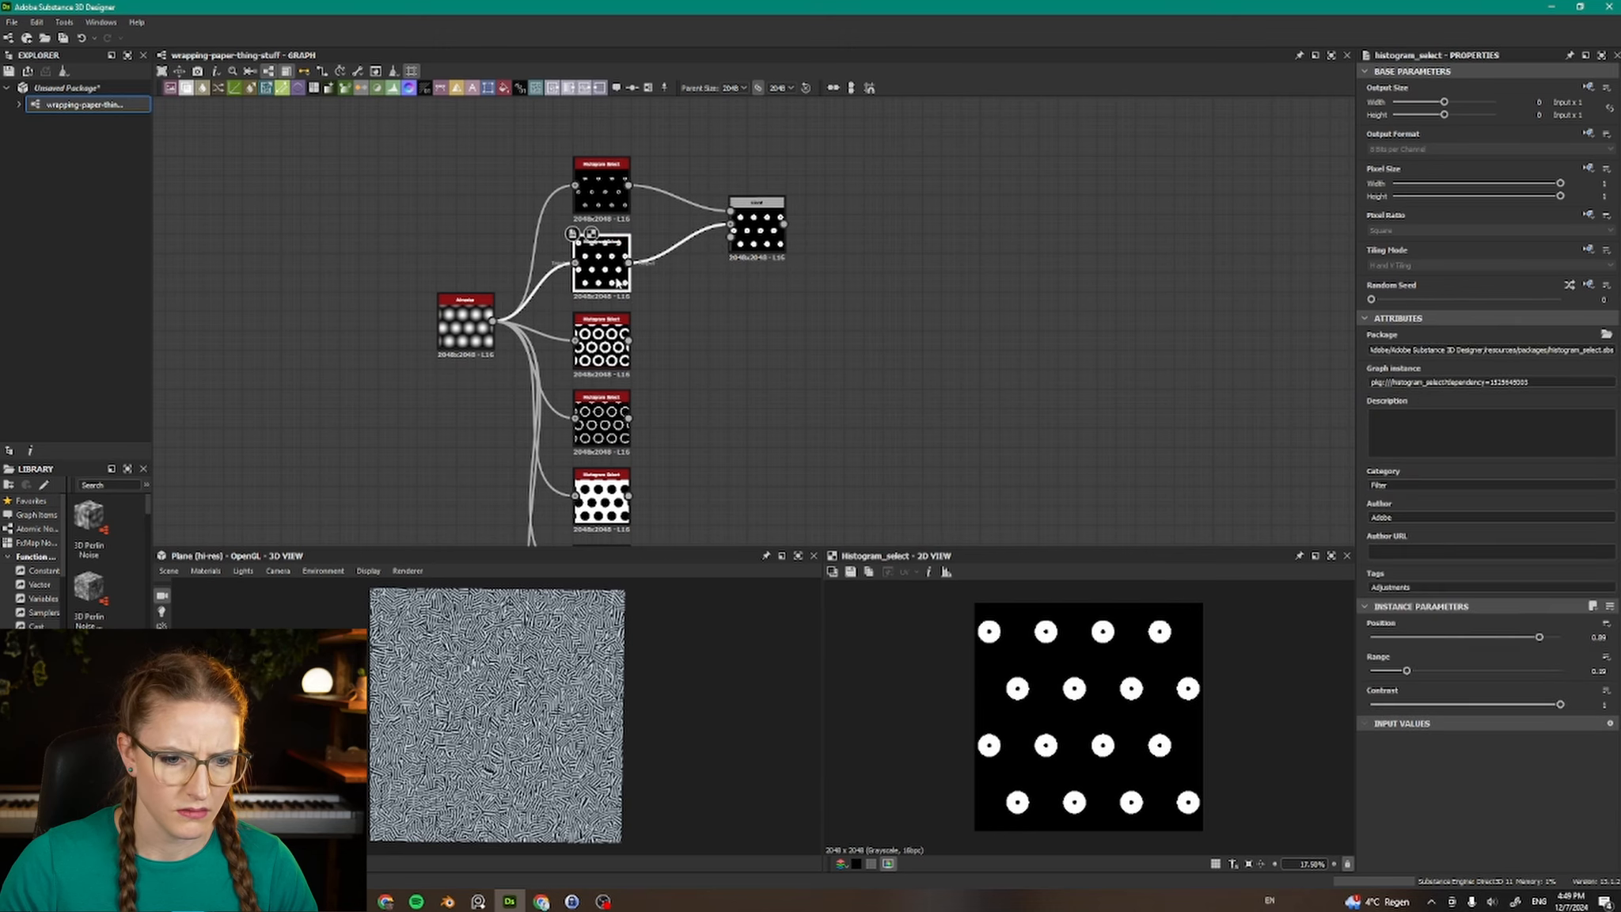
left_click(608, 187)
Set the Blend node's Blending Mode to Subtract.
double_click(758, 225)
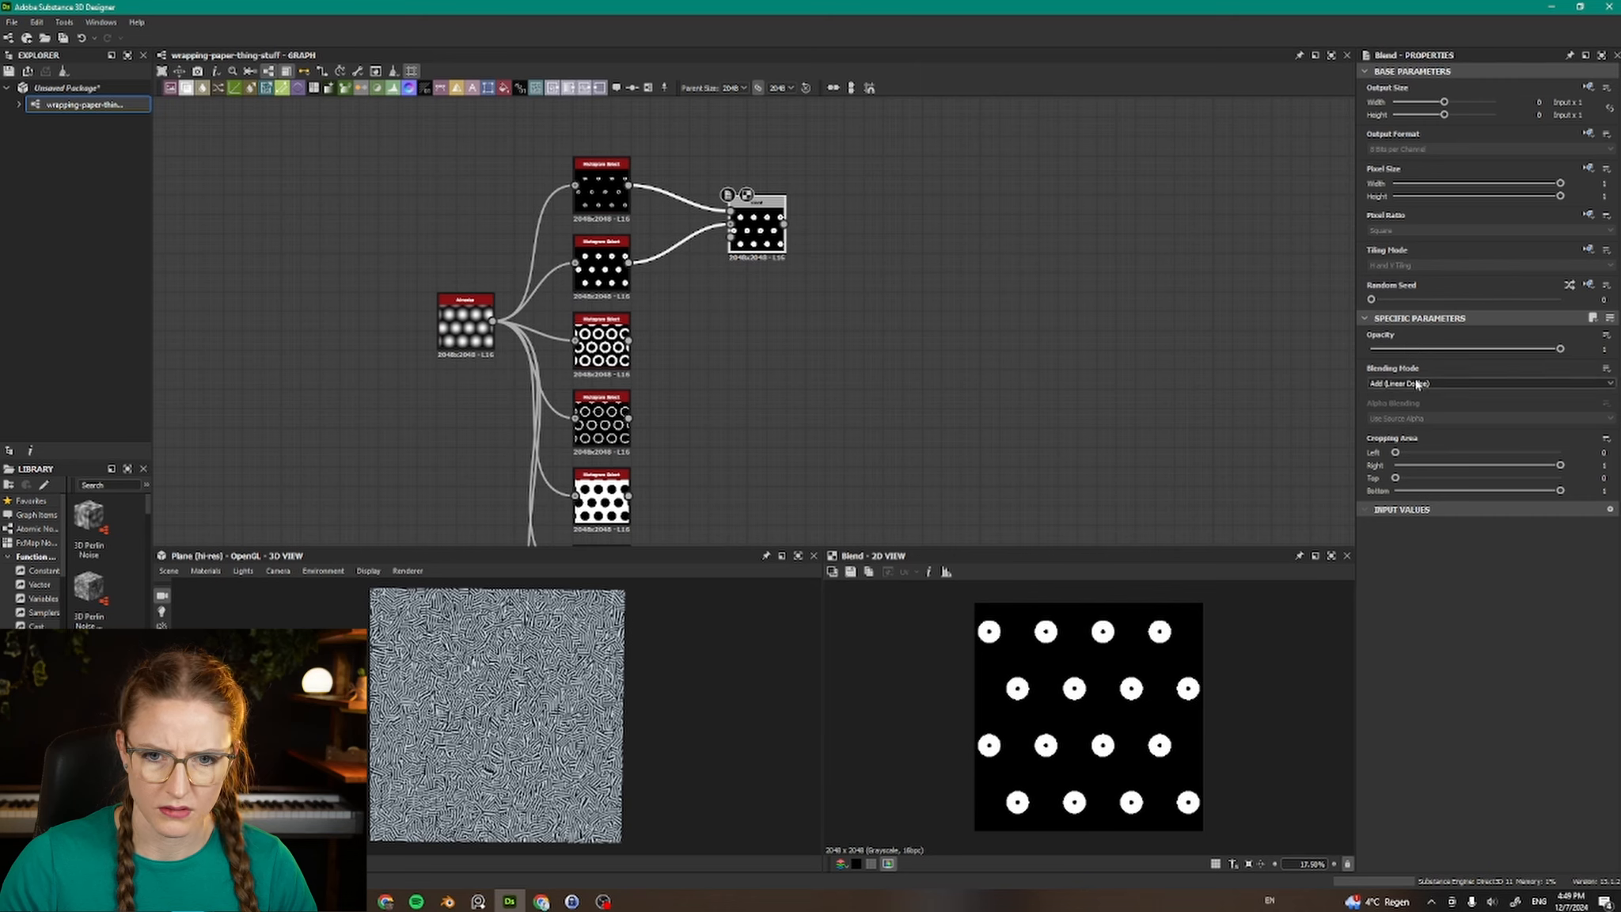
left_click(1416, 384)
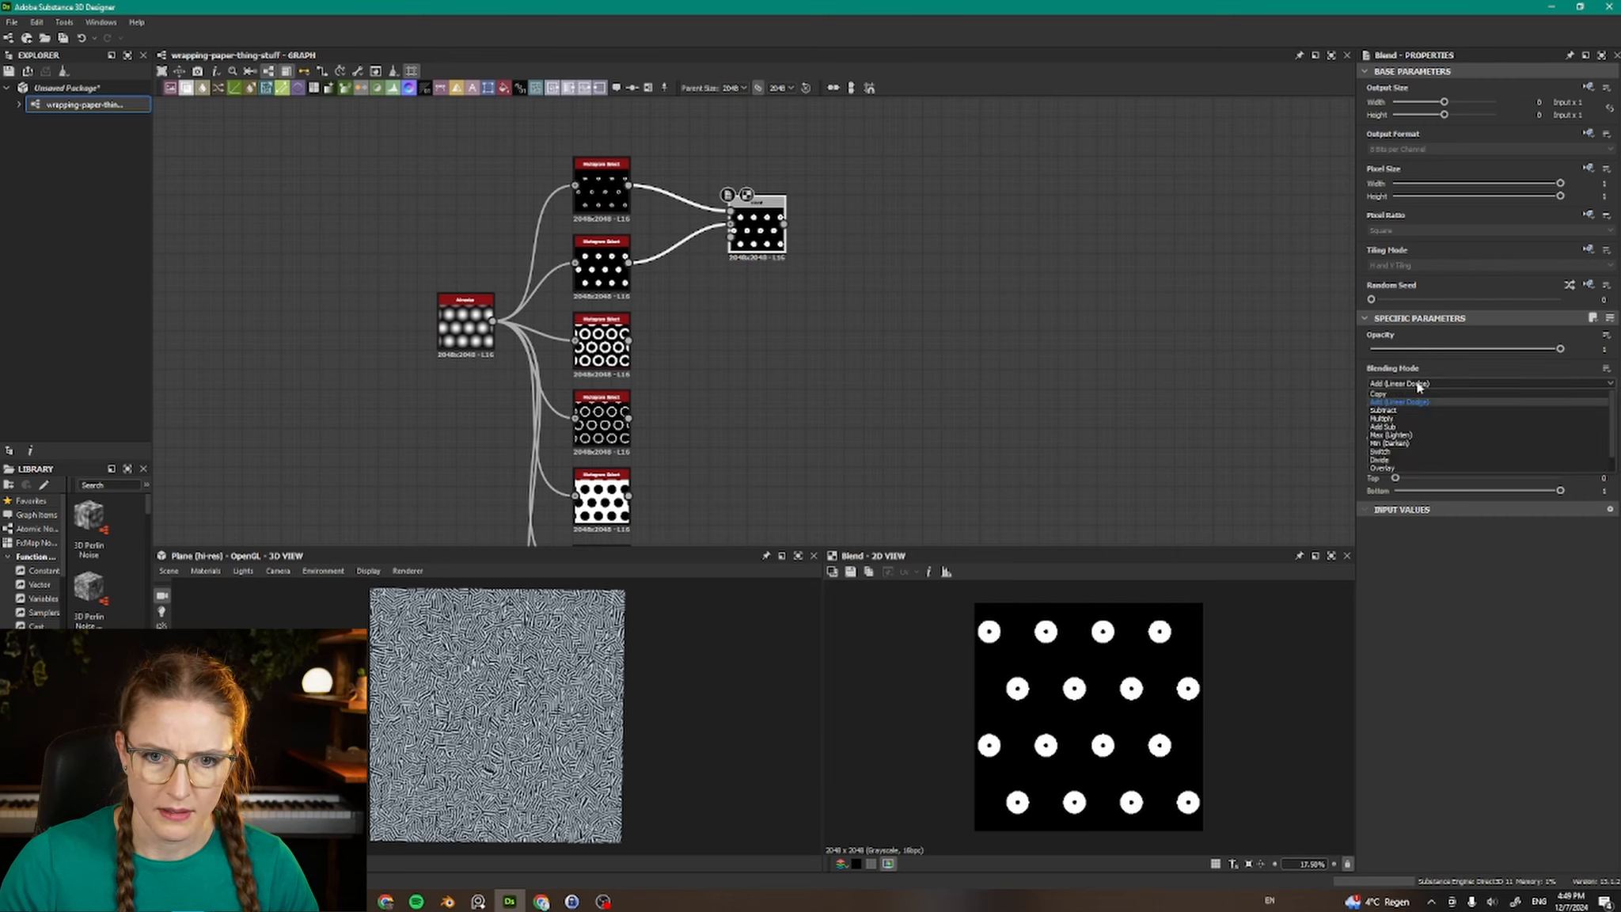
left_click(1409, 405)
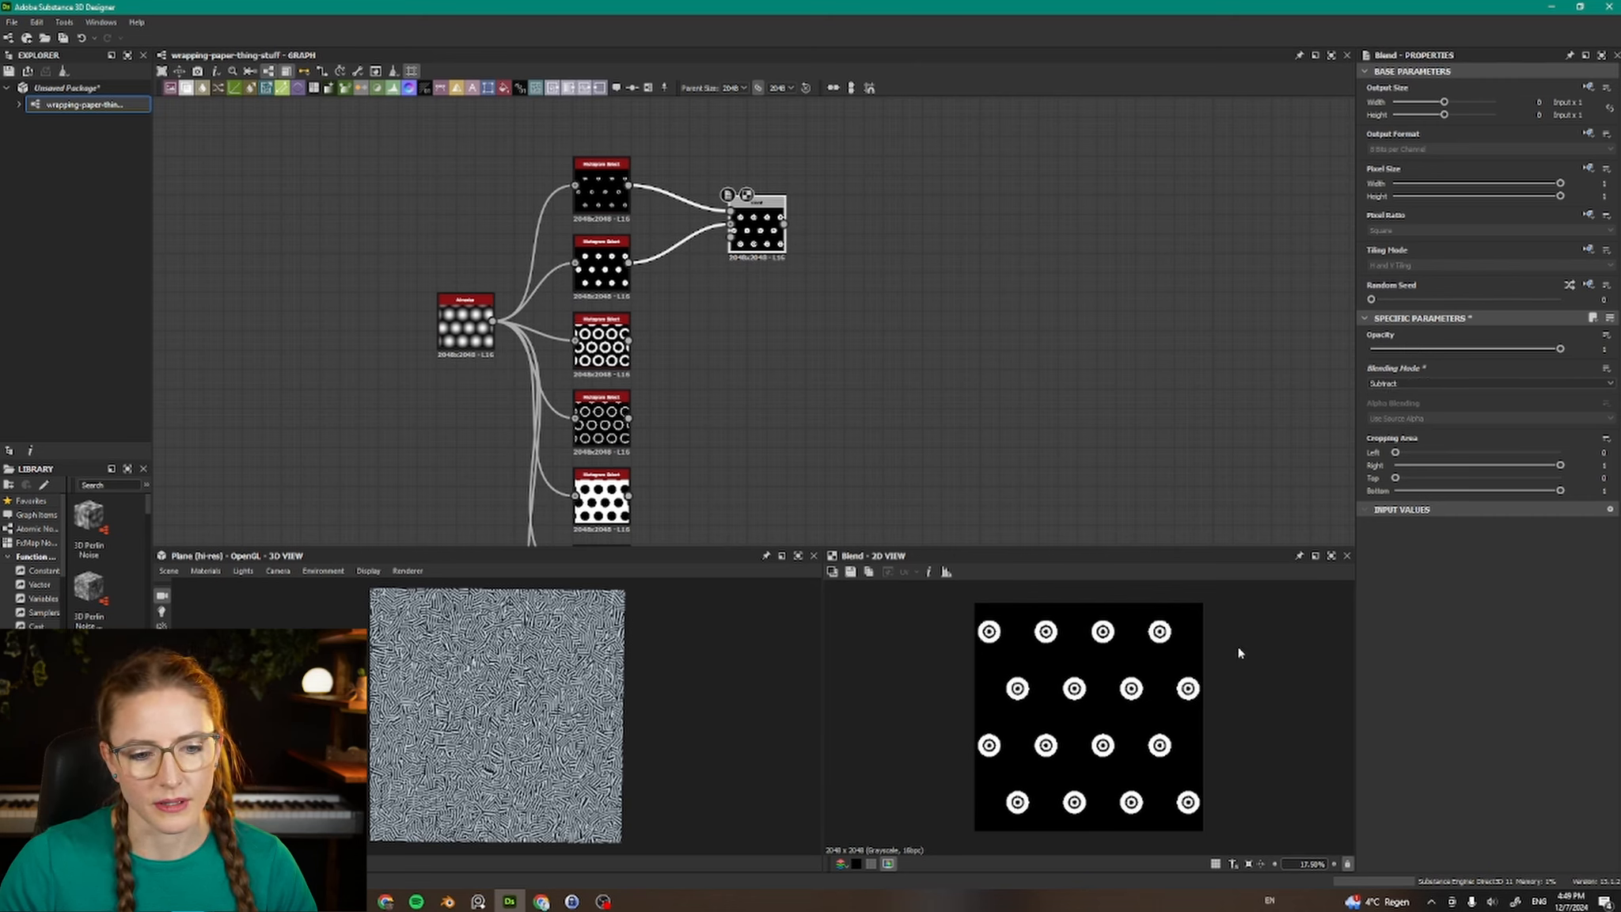
Add a second Blend node with the first Blend as foreground, the third Histogram Select as background and Blending Mode Add (Linear Dodge).
left_click_drag(783, 224, 832, 362)
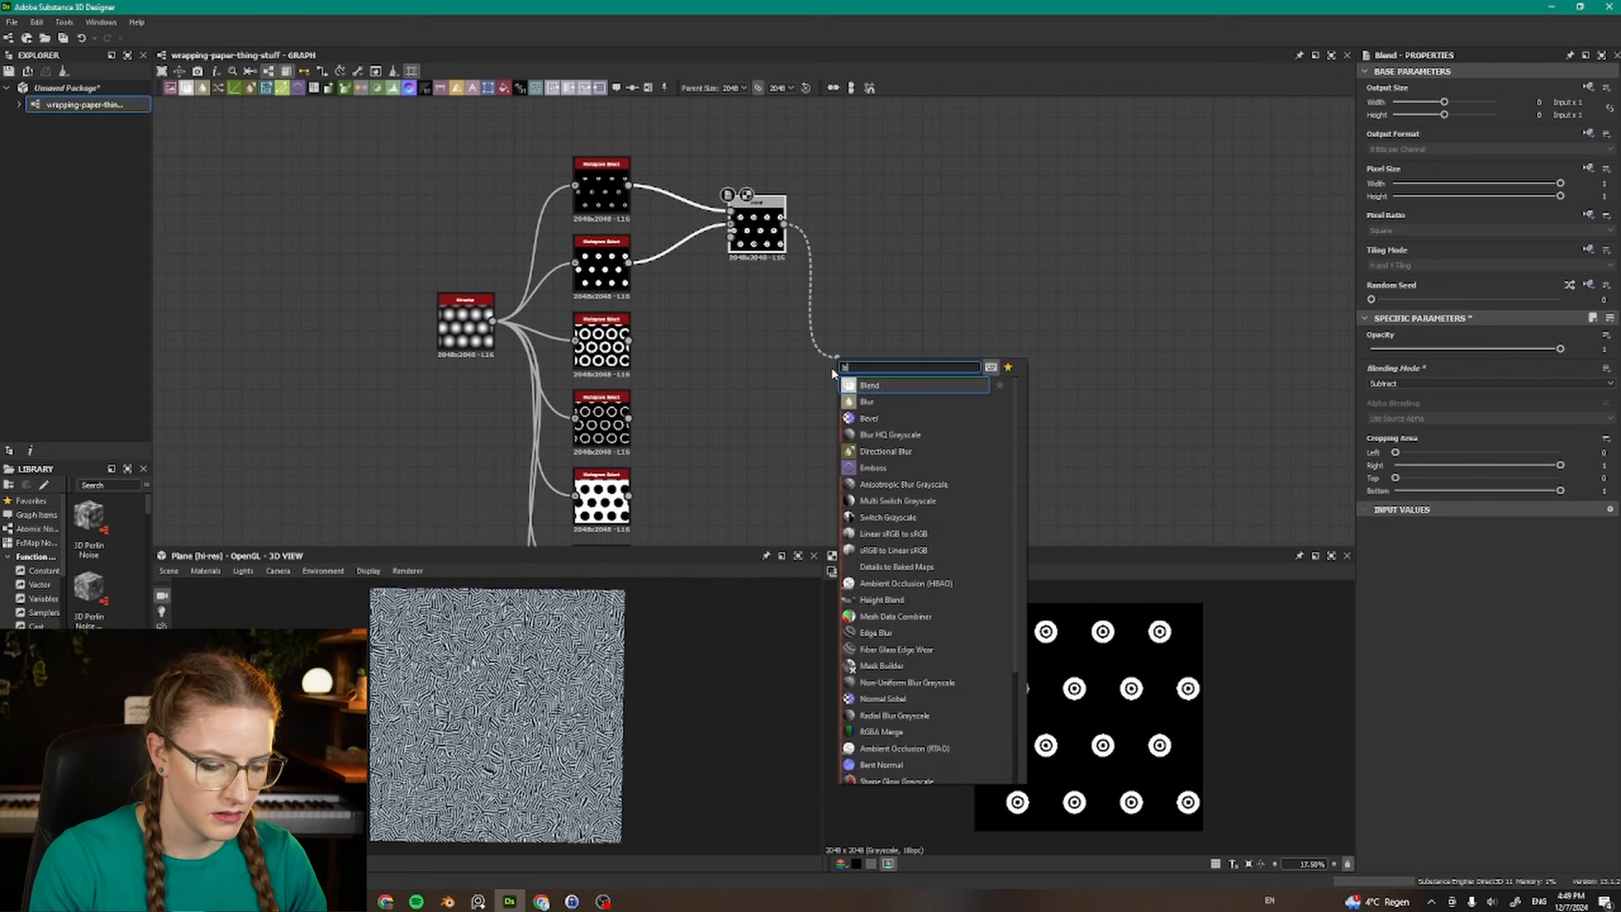
left_click(850, 375)
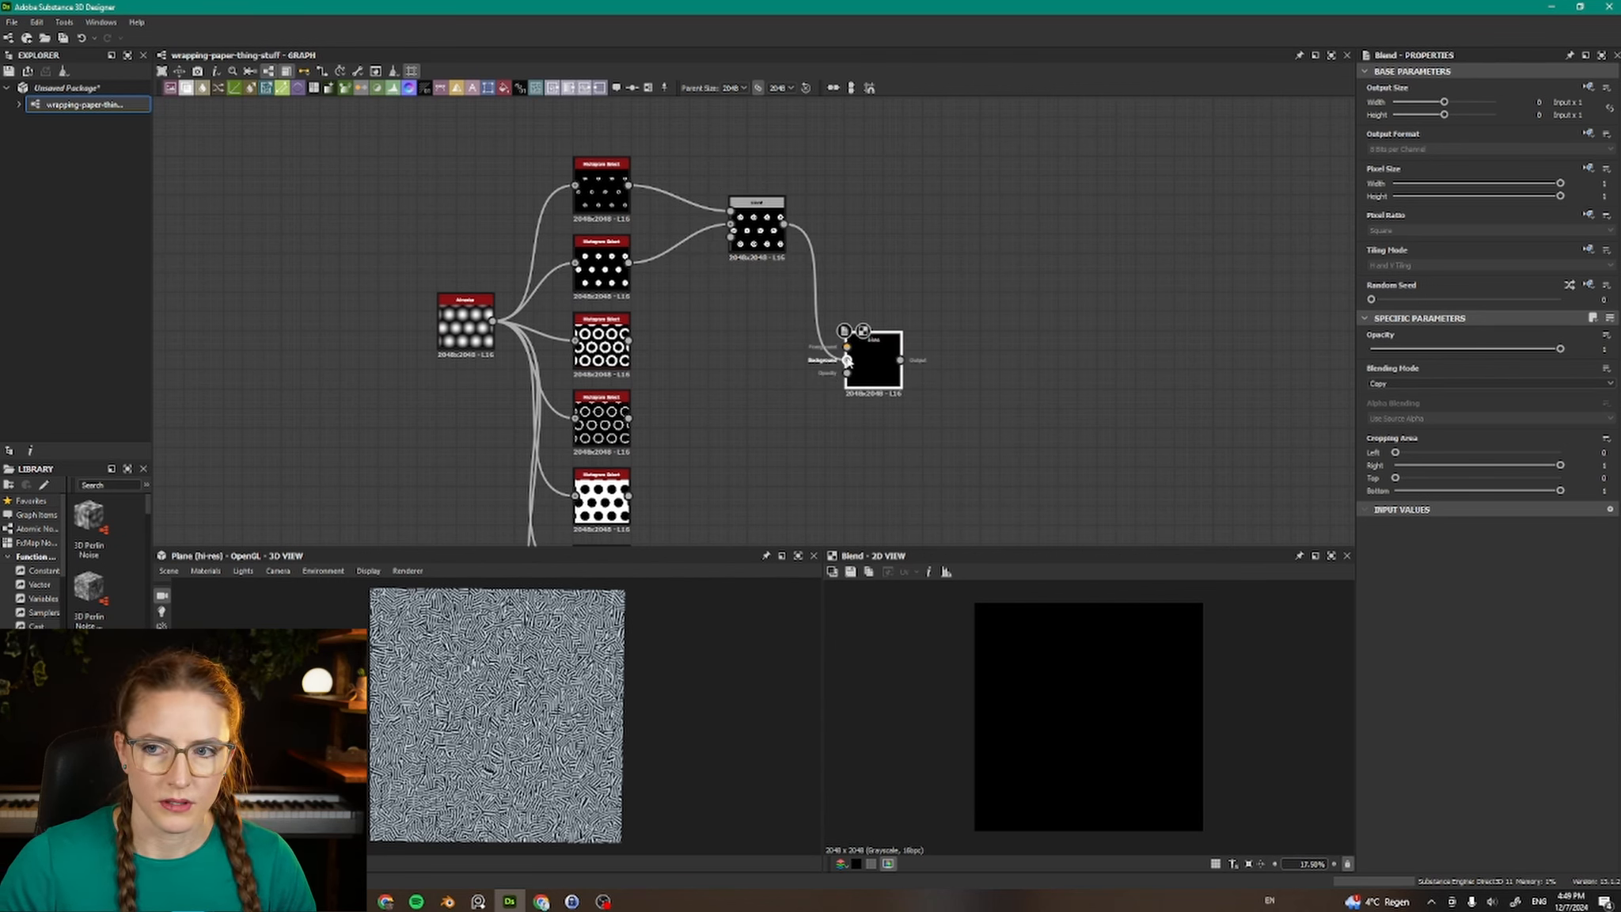
mouse_move(847, 360)
left_mouse_down()
mouse_move(688, 346)
mouse_move(847, 346)
left_mouse_up()
left_click_drag(629, 340, 847, 361)
left_click(1401, 382)
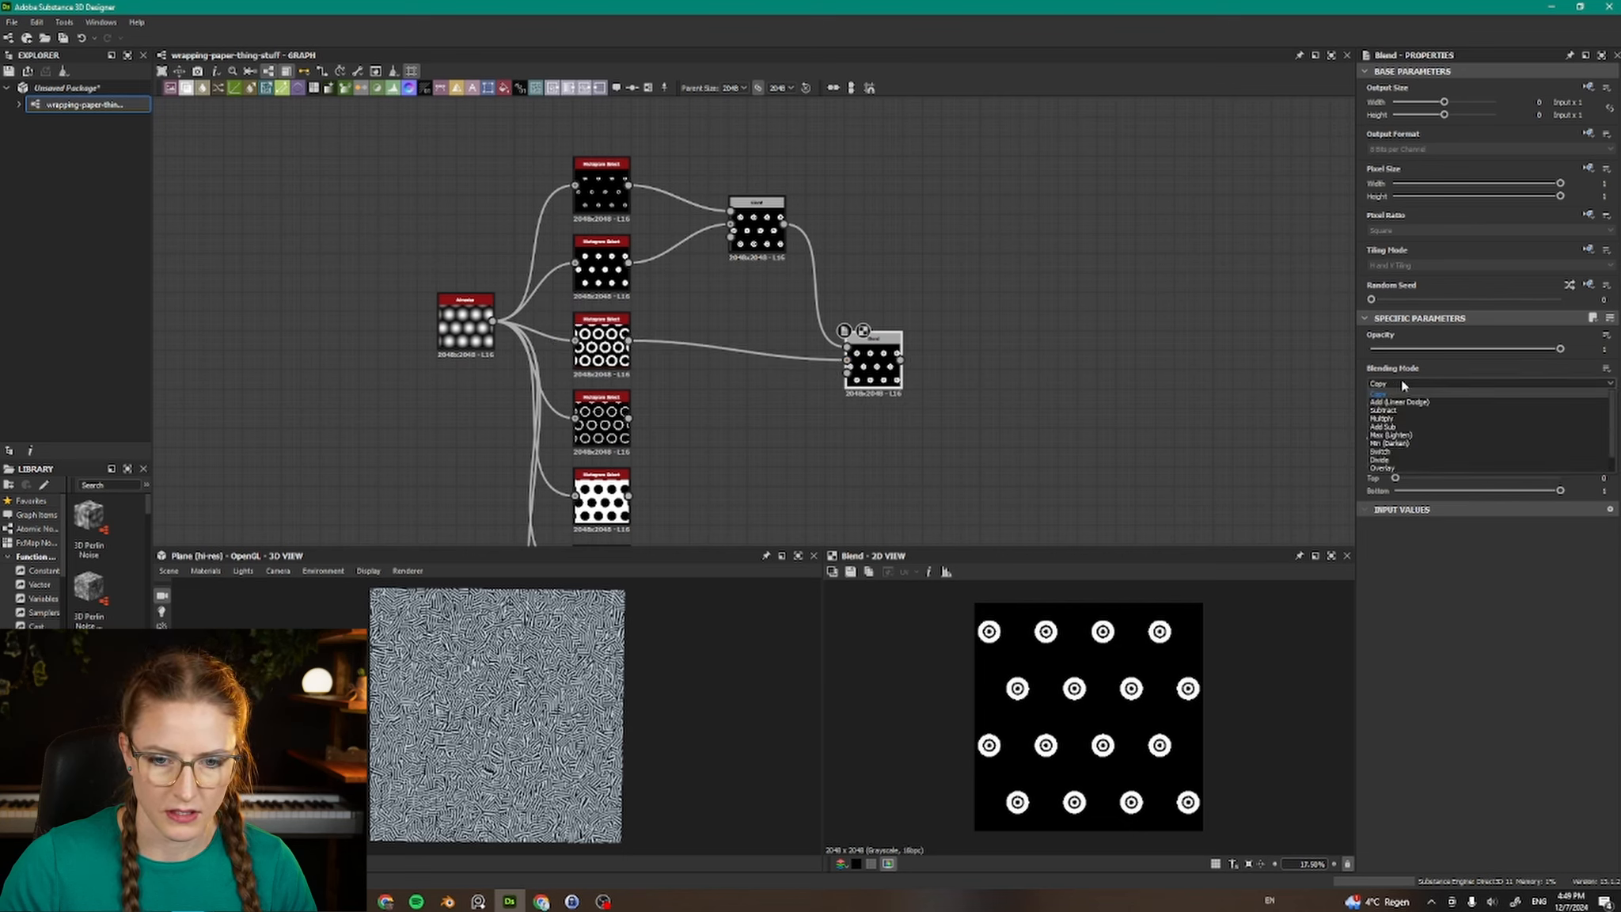
left_click(1402, 398)
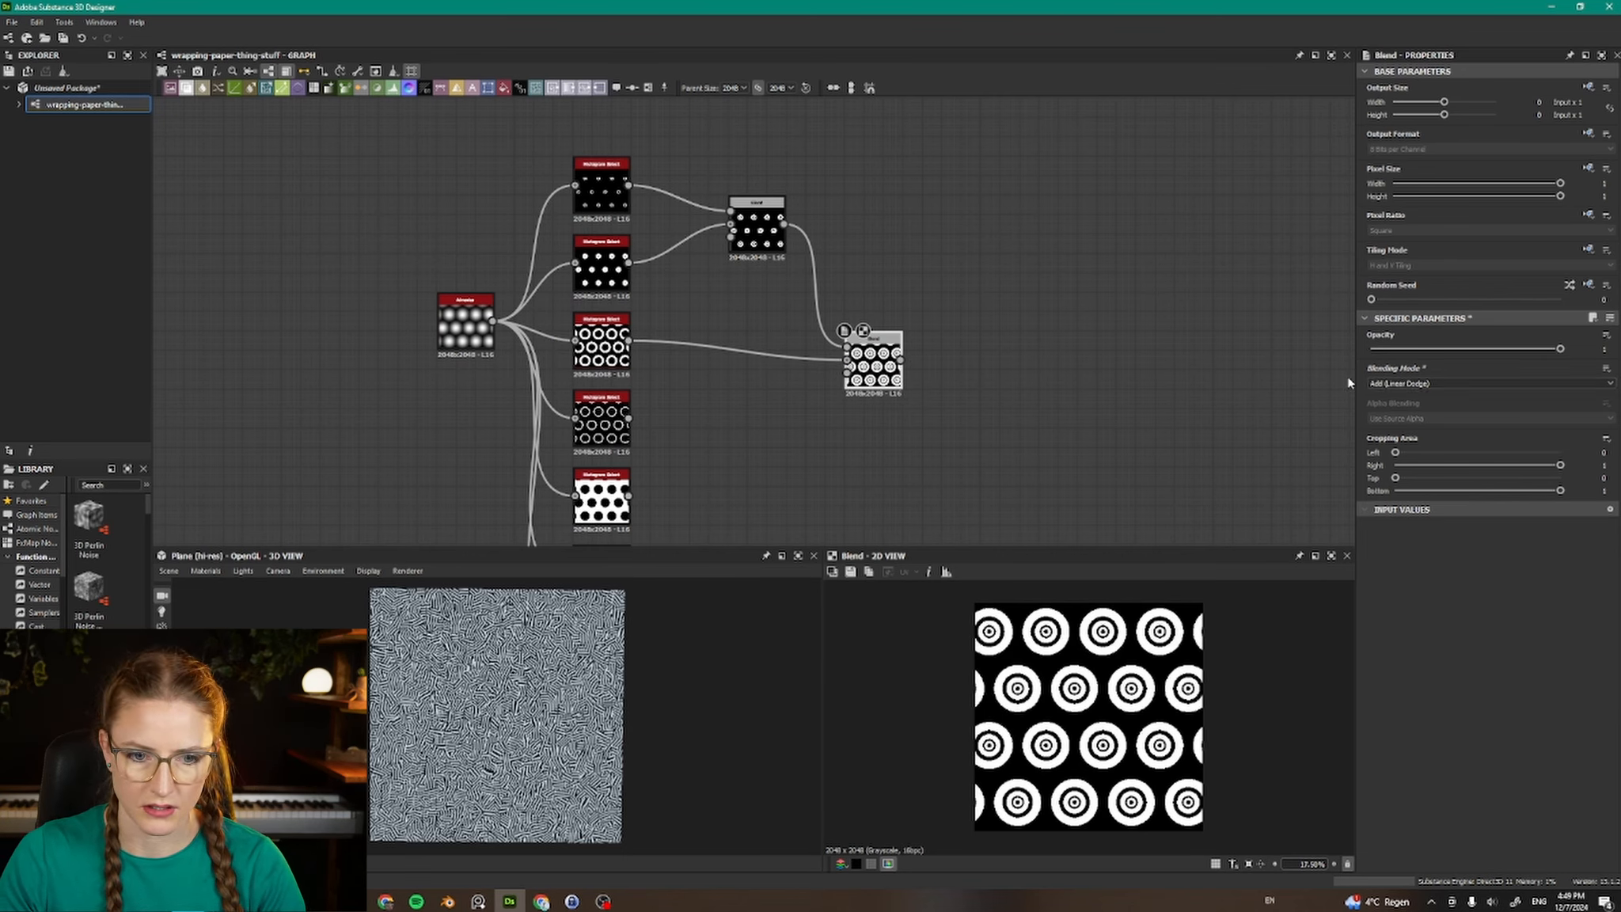
Add a third Blend node with the second Blend as foreground and the fourth Histogram Select as background.
left_click_drag(873, 364, 985, 388)
type("bl")
key("Return")
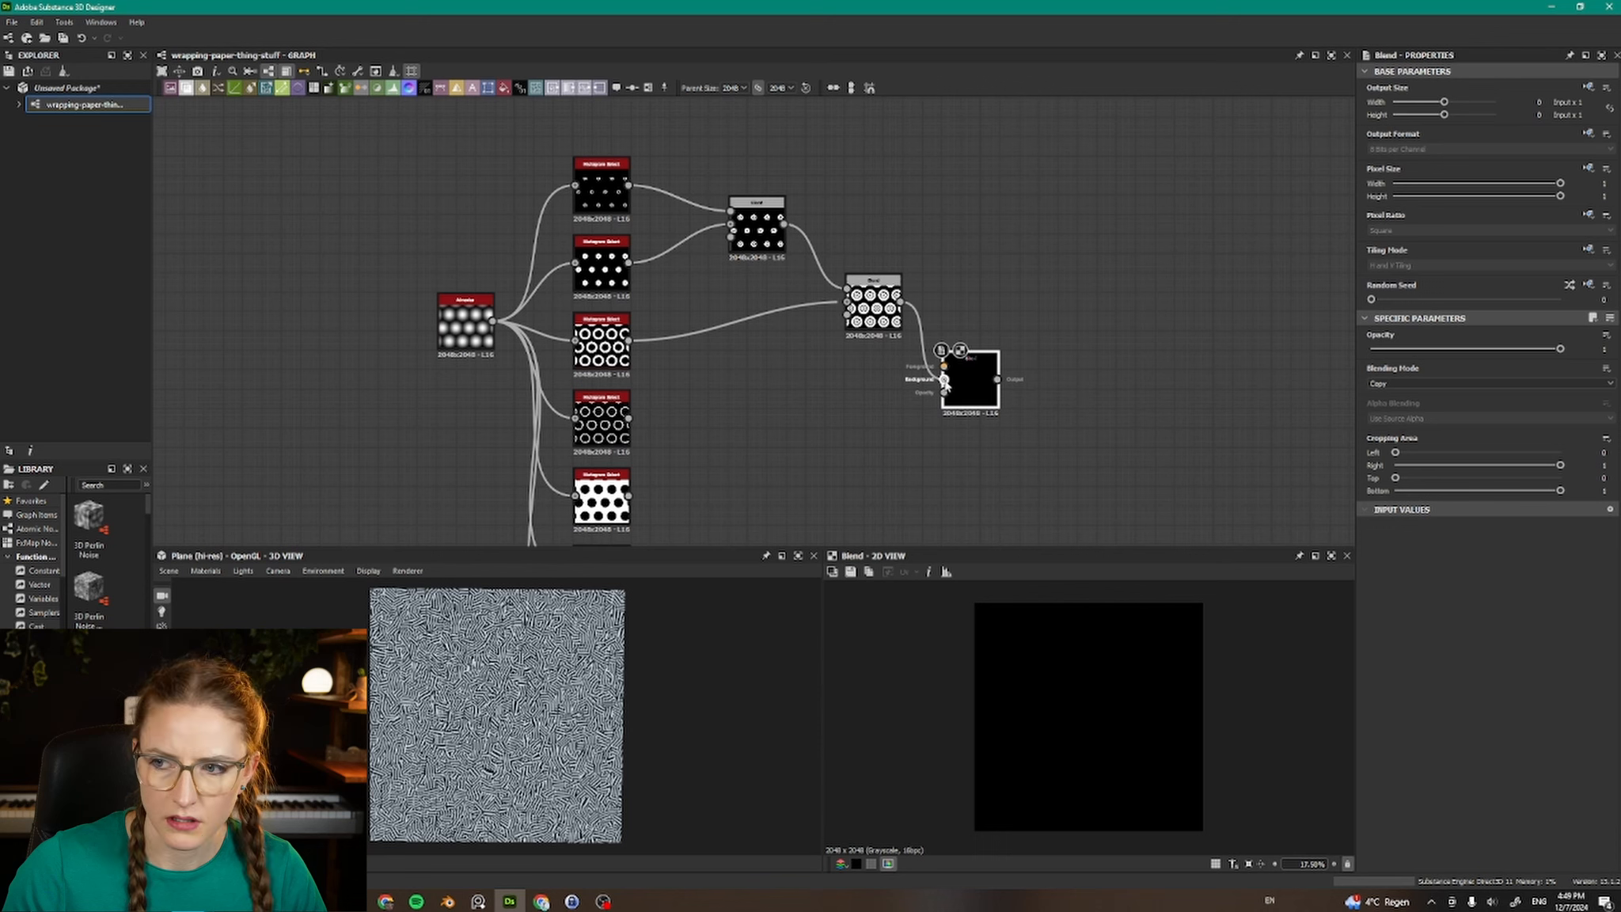
left_click_drag(945, 382, 629, 417)
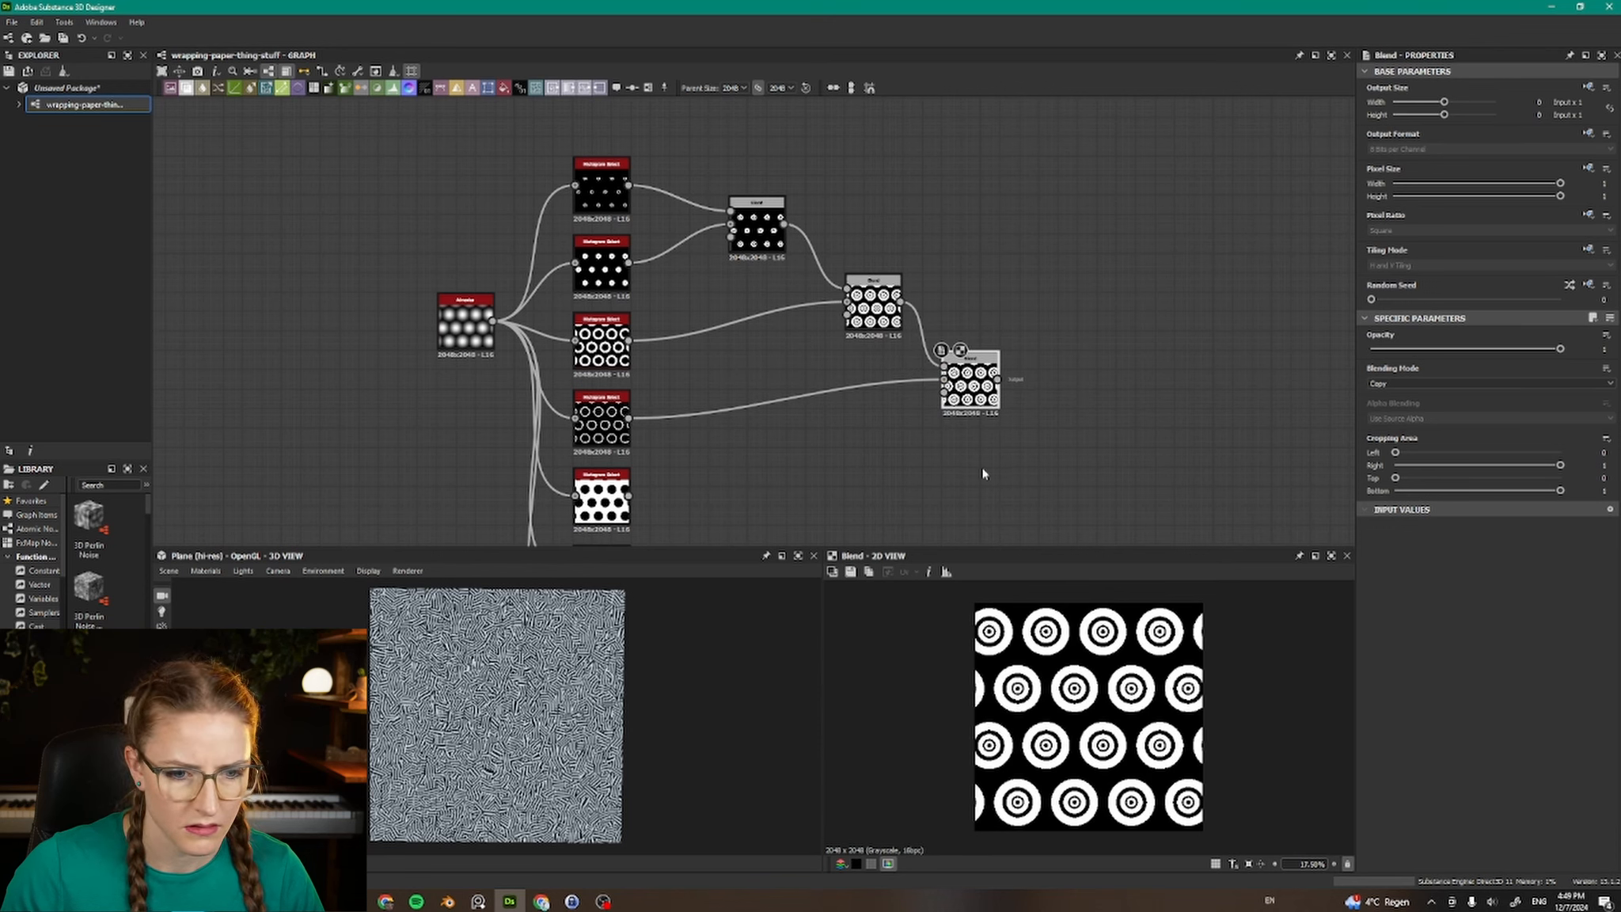
Try several blending modes on the third Blend node, including Min (Darken) and Screen, and settle on Divide.
left_click(1380, 385)
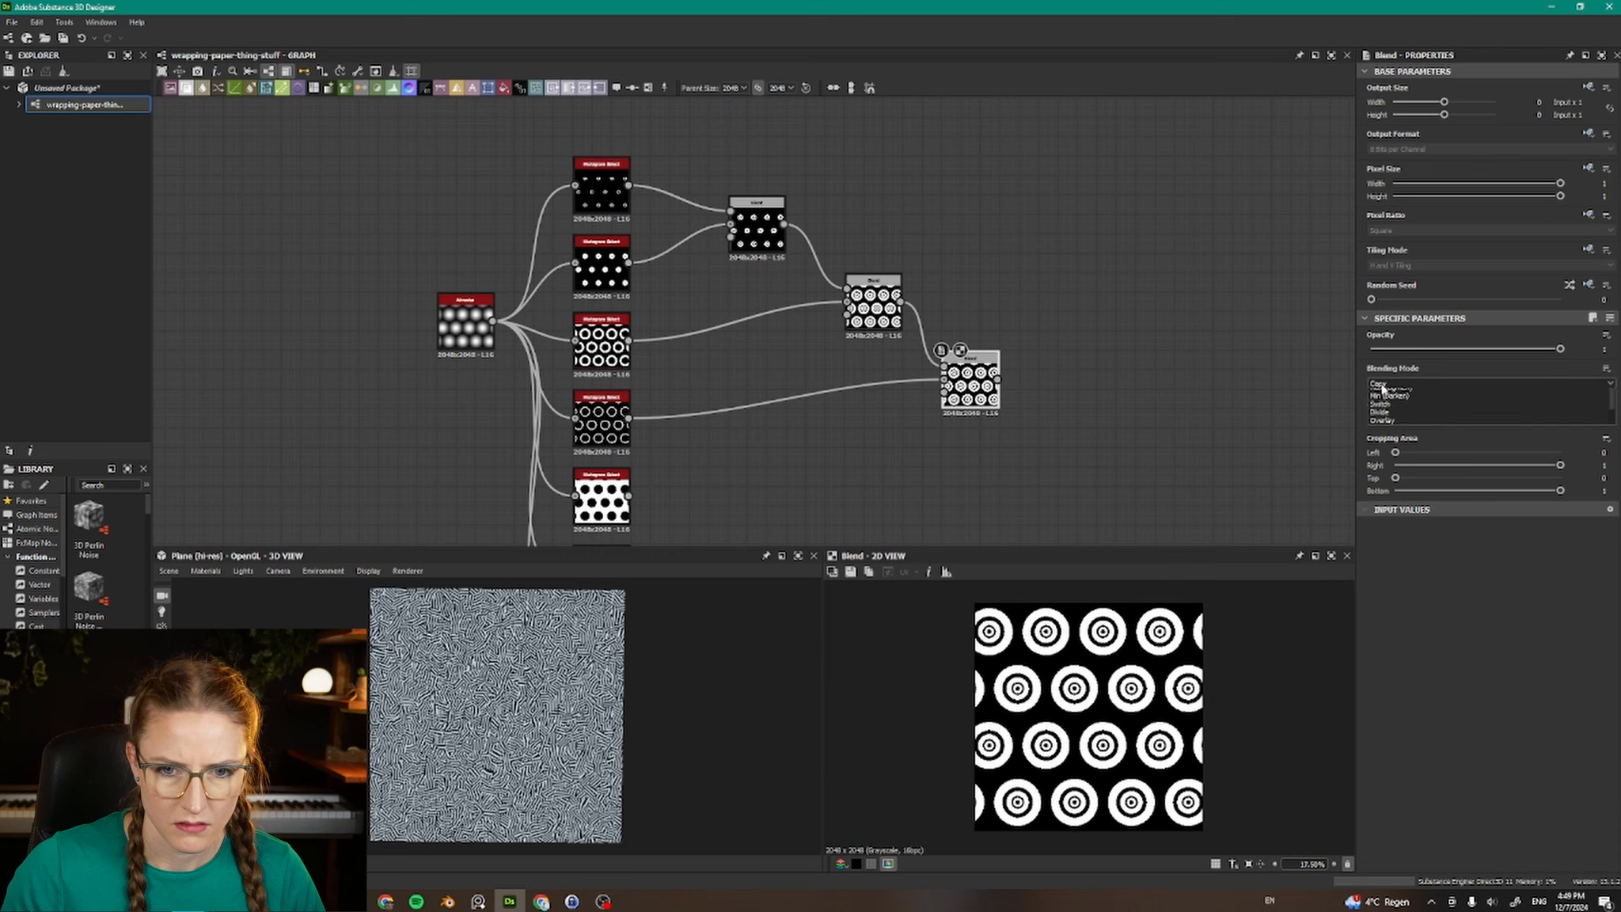
left_click(1381, 386)
key("Down")
key("Down")
key("Down")
key("Down")
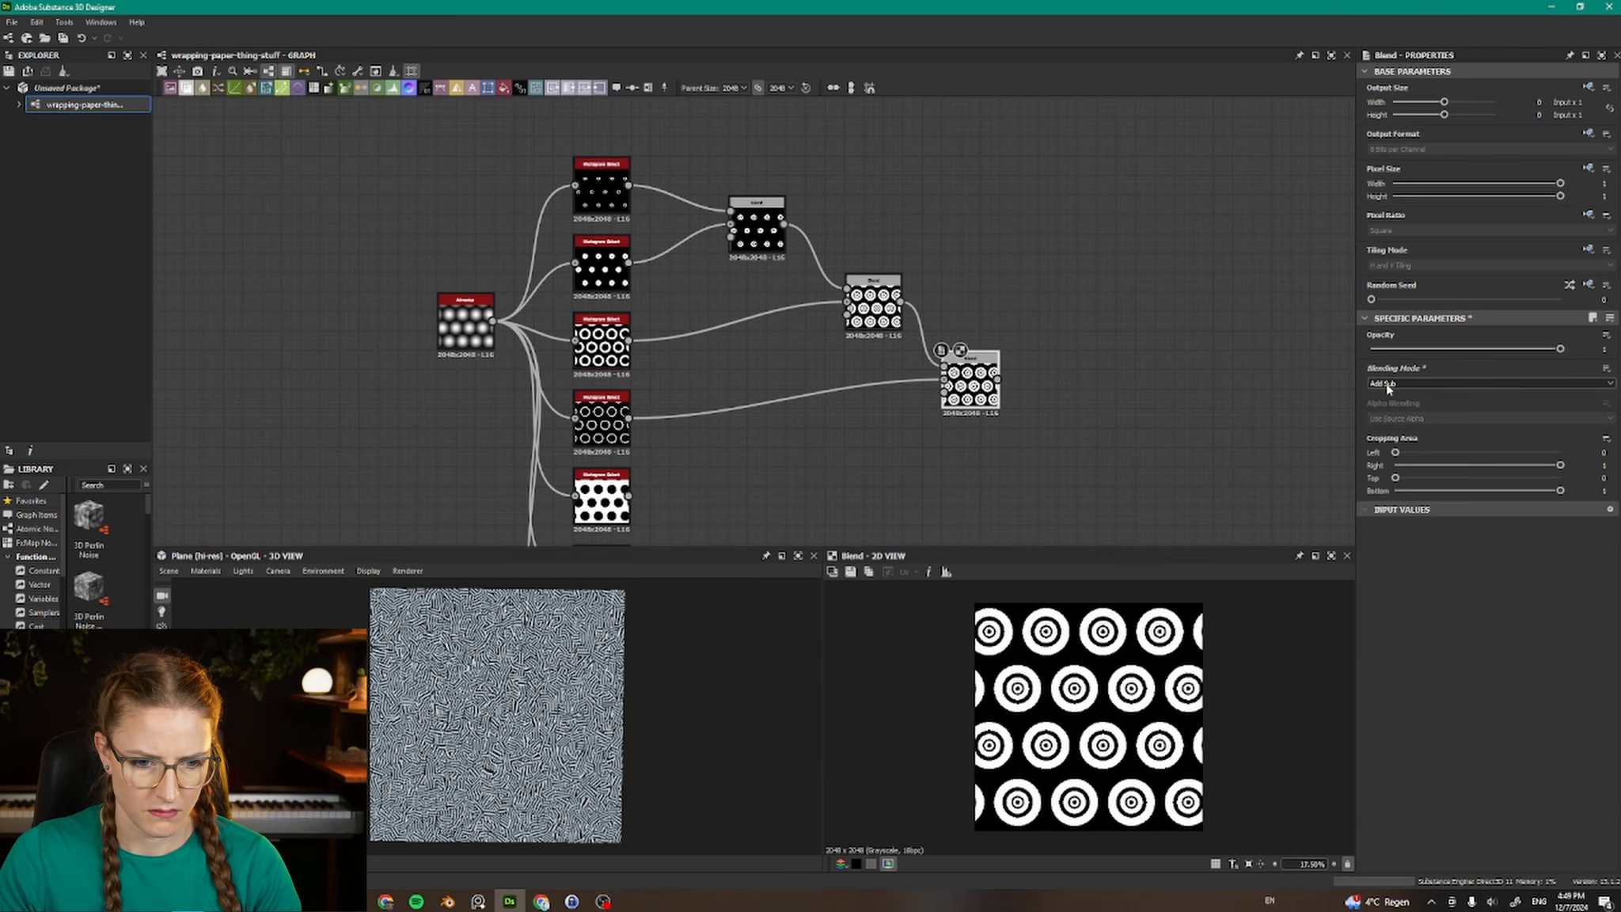
key("Down")
key("Down")
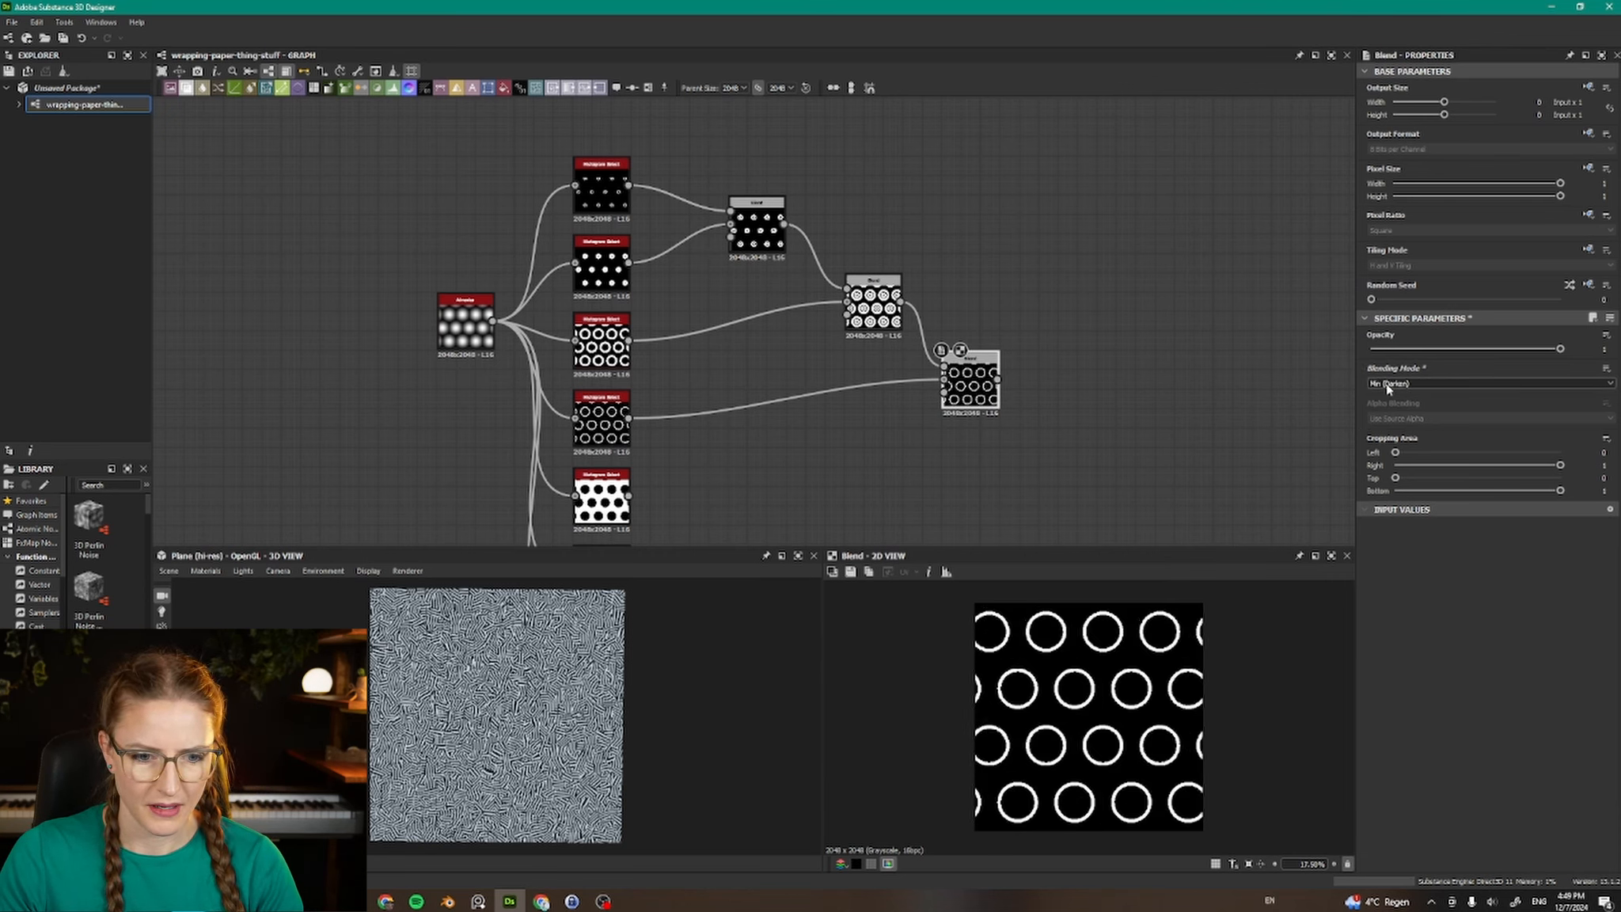
key("Down")
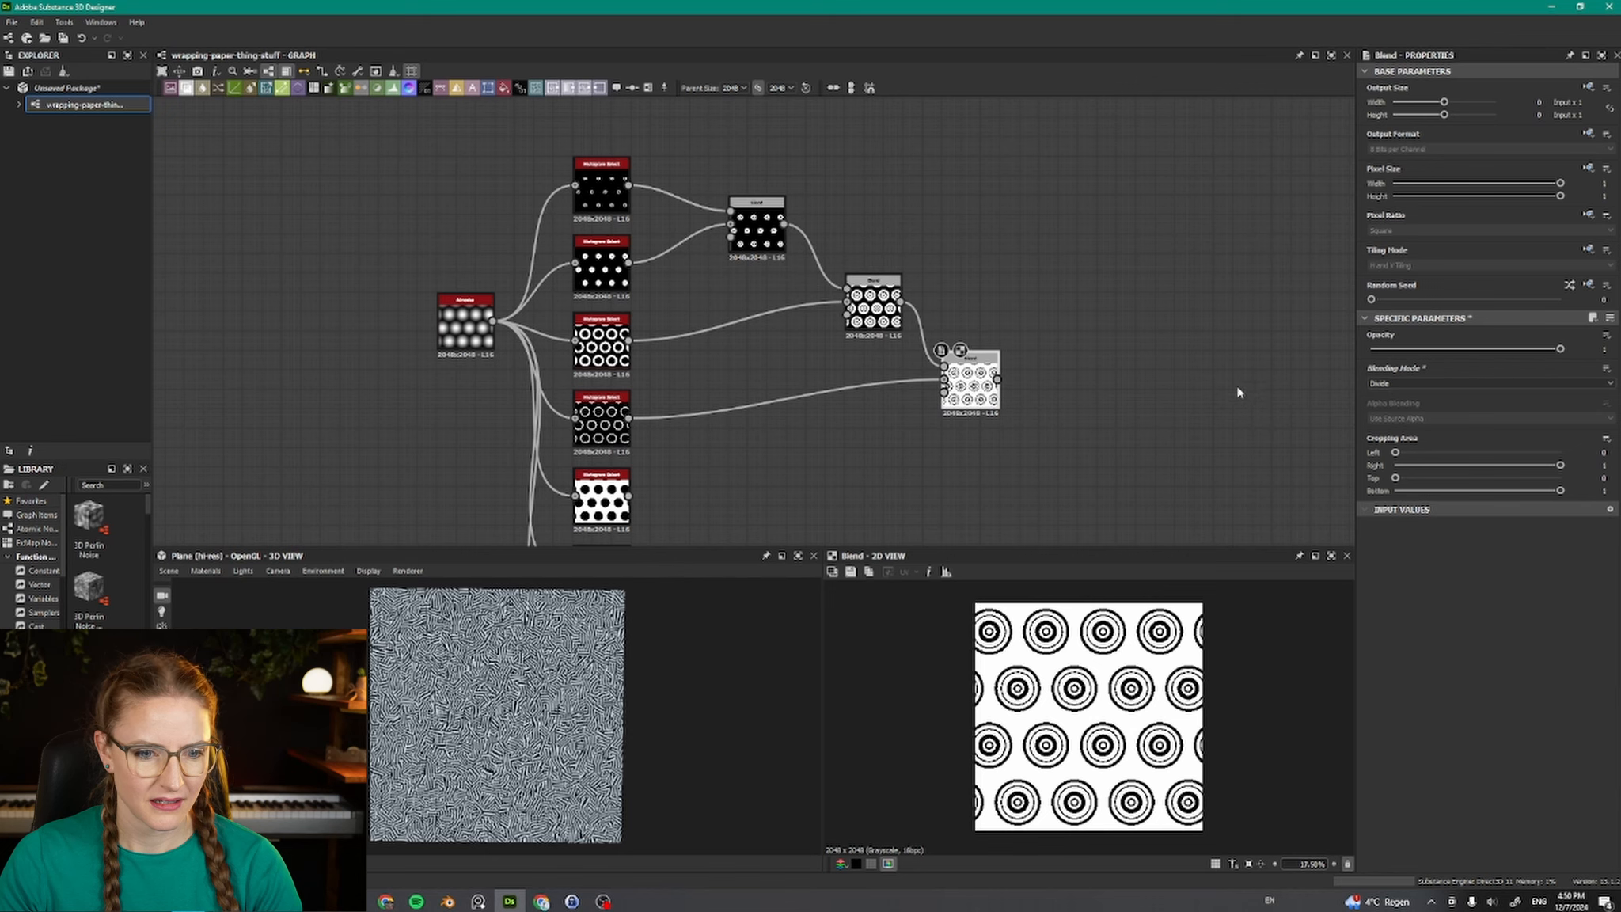
scroll(1419, 386, "down", 2)
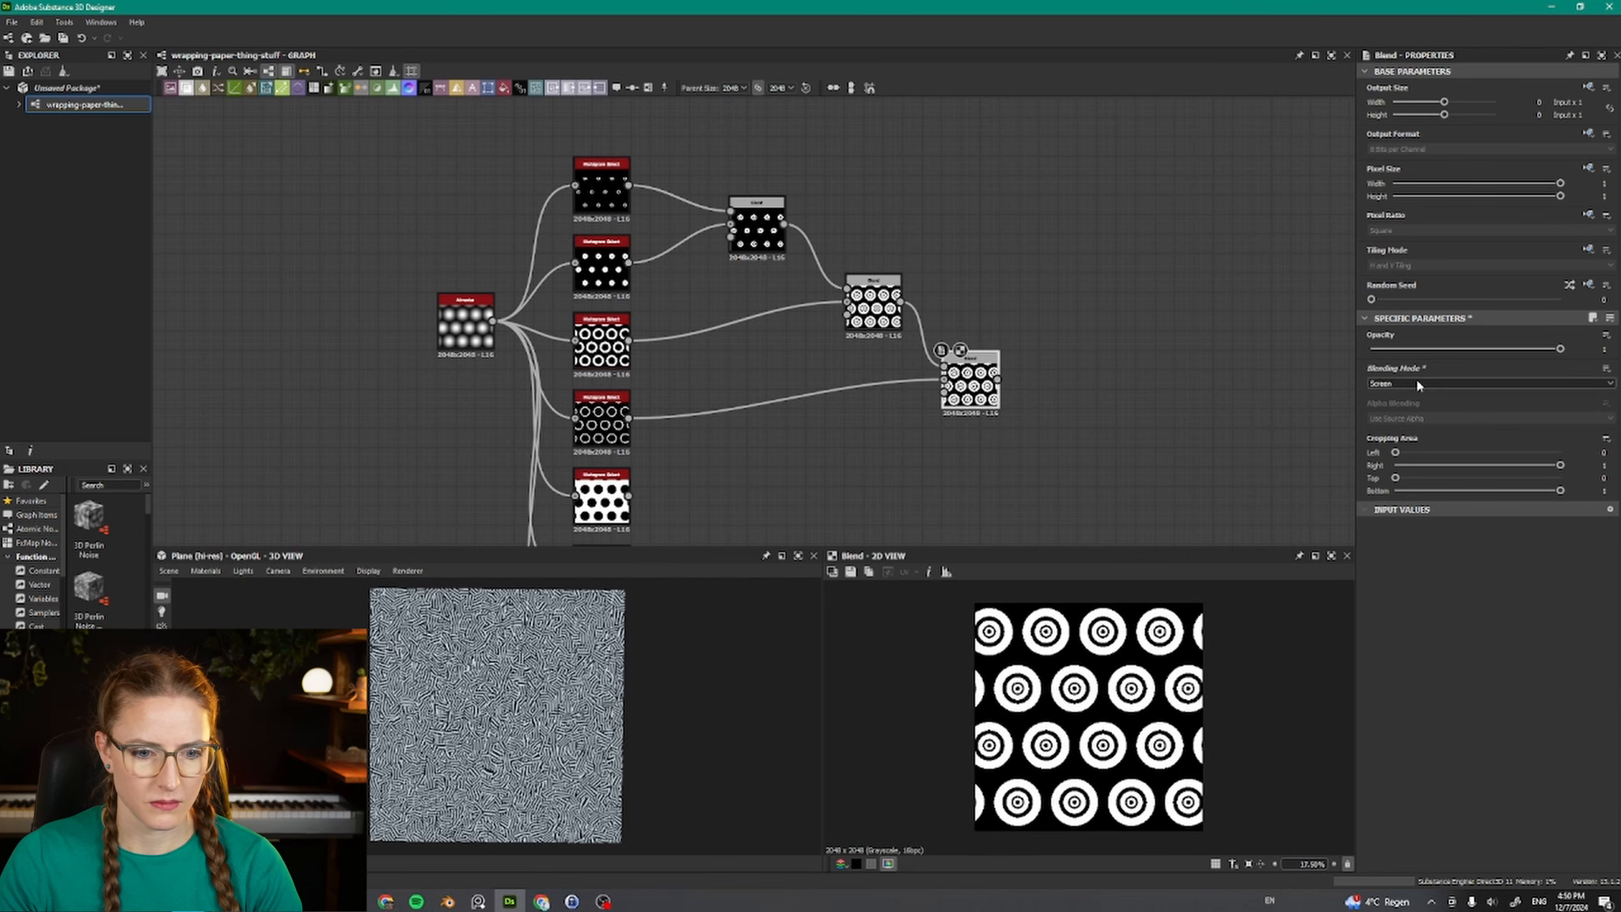
scroll(1418, 385, "down", 1)
scroll(1418, 385, "up", 1)
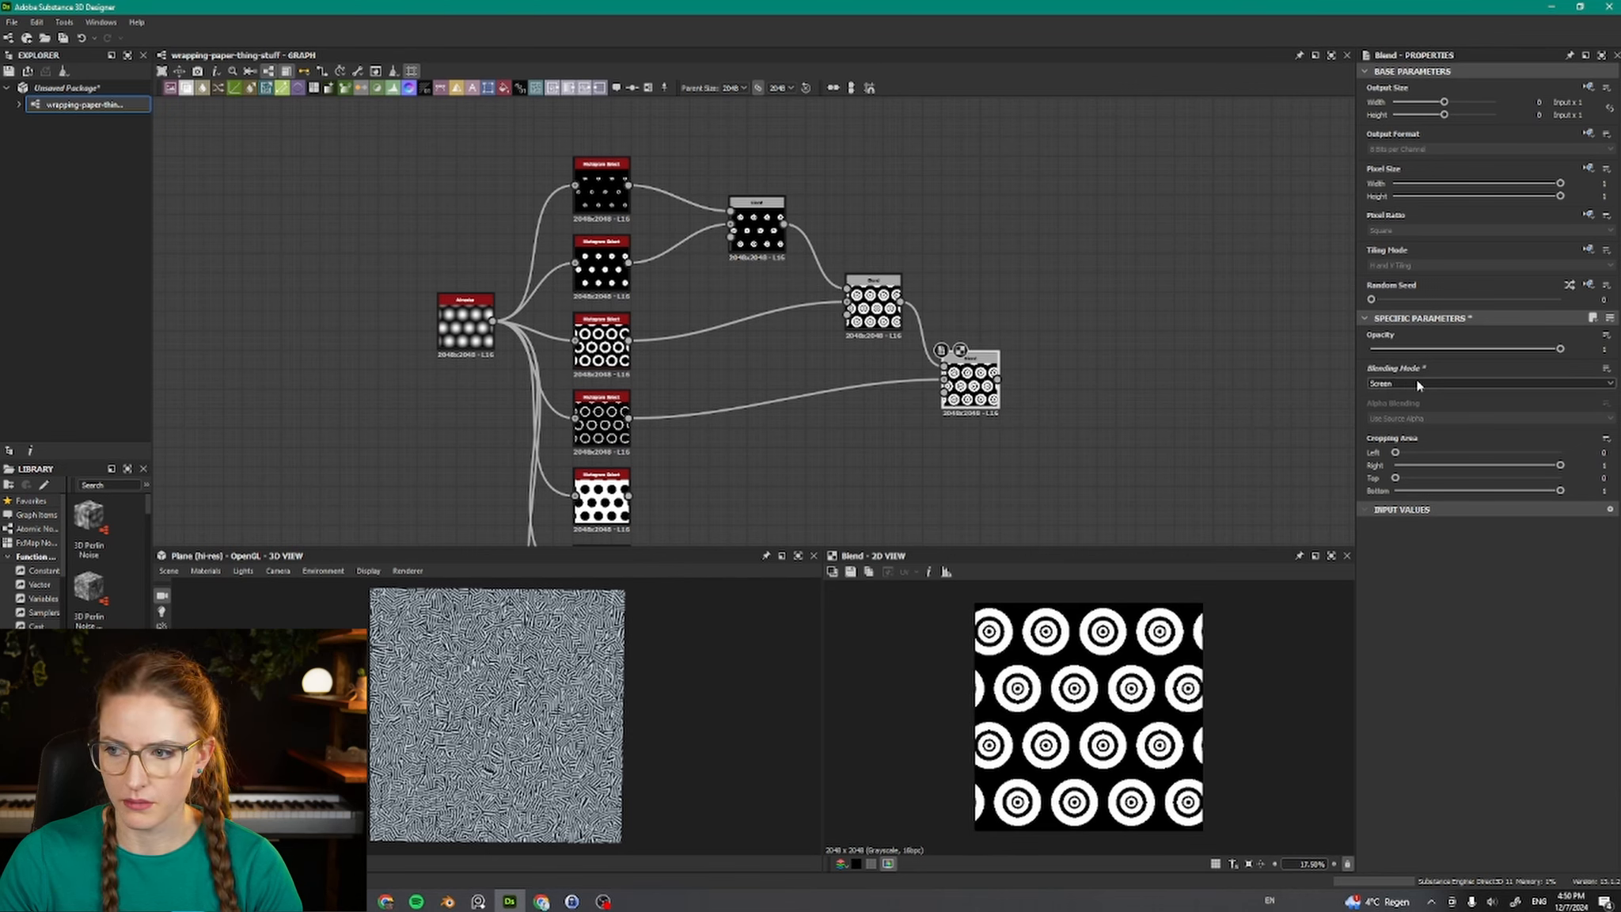
scroll(1418, 386, "up", 2)
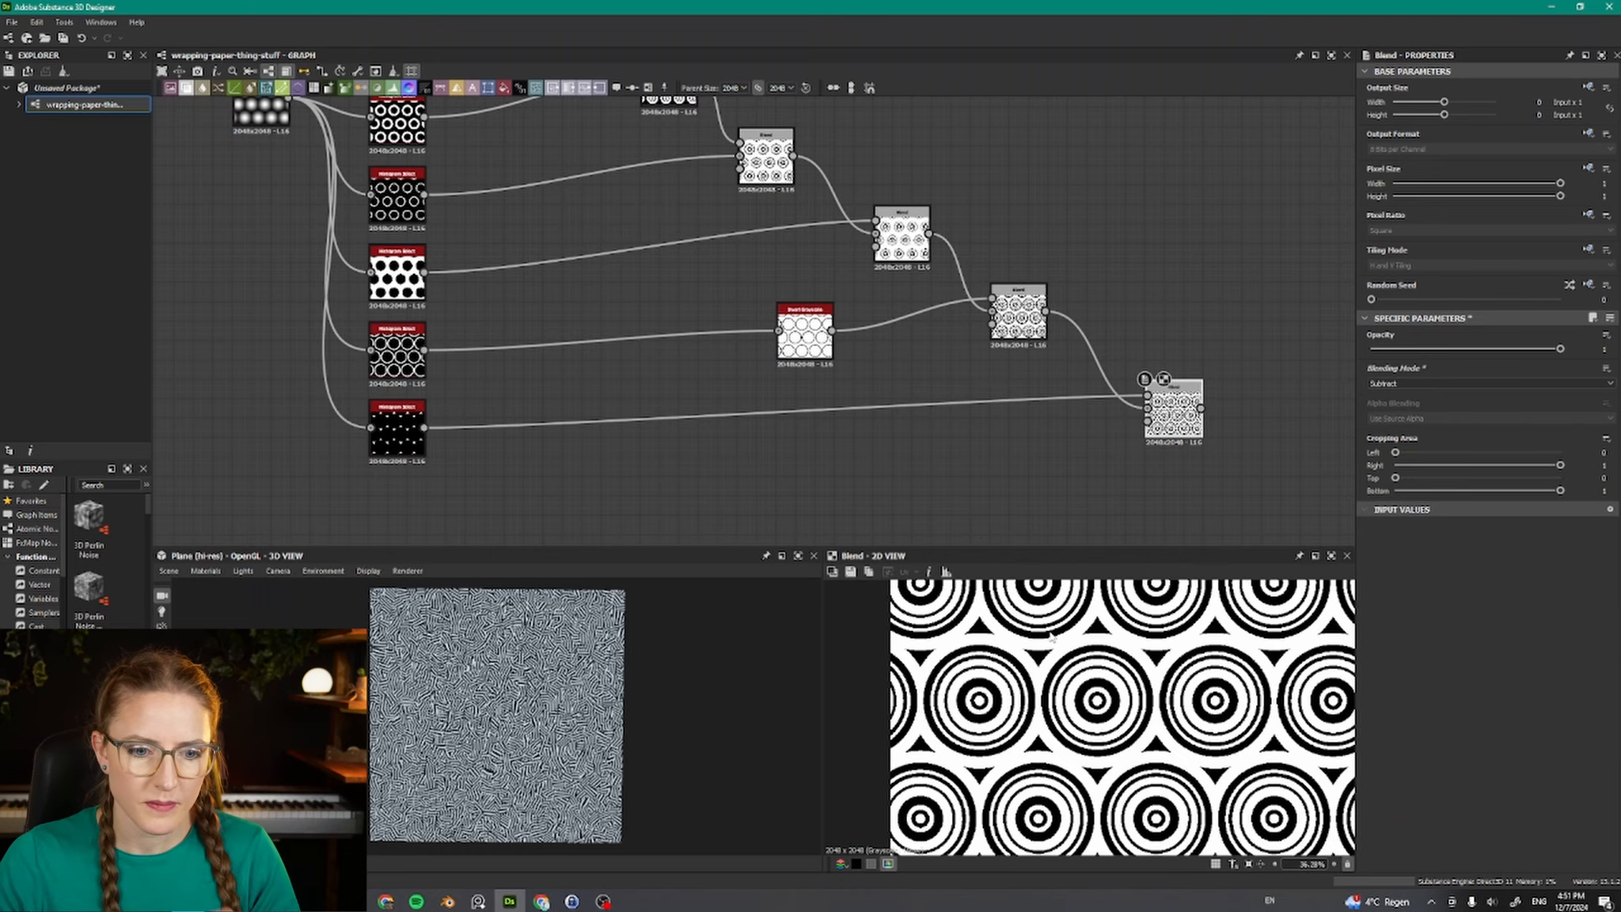
Add a Warp node fed by the final Blend's output and place it beside that Blend.
scroll(1053, 638, "down", 2)
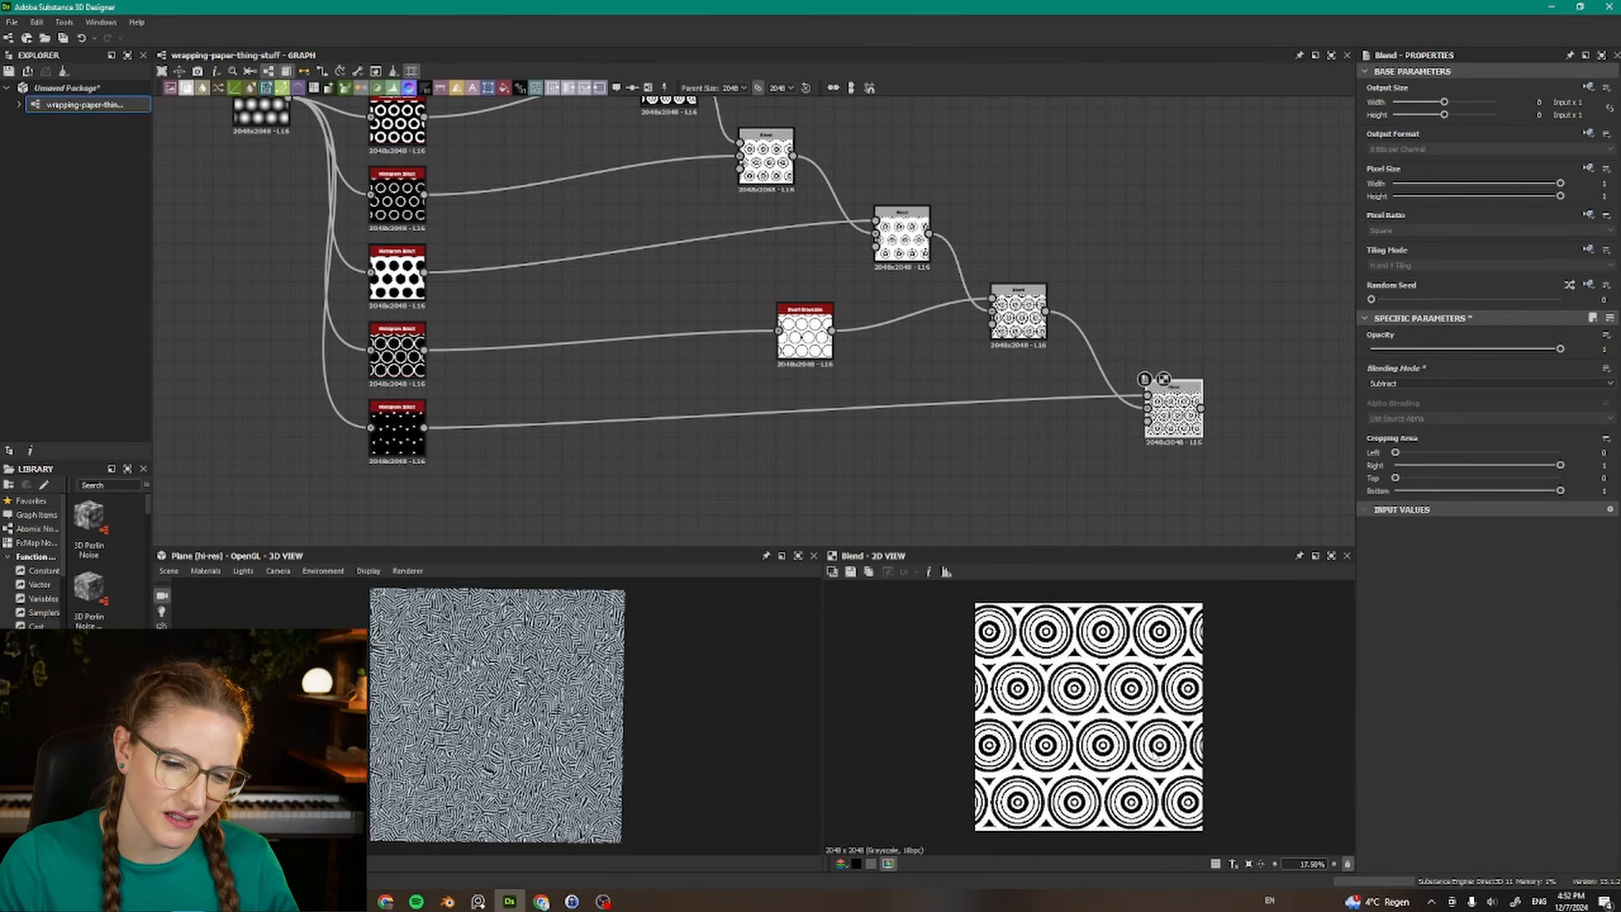
scroll(1156, 756, "up", 1)
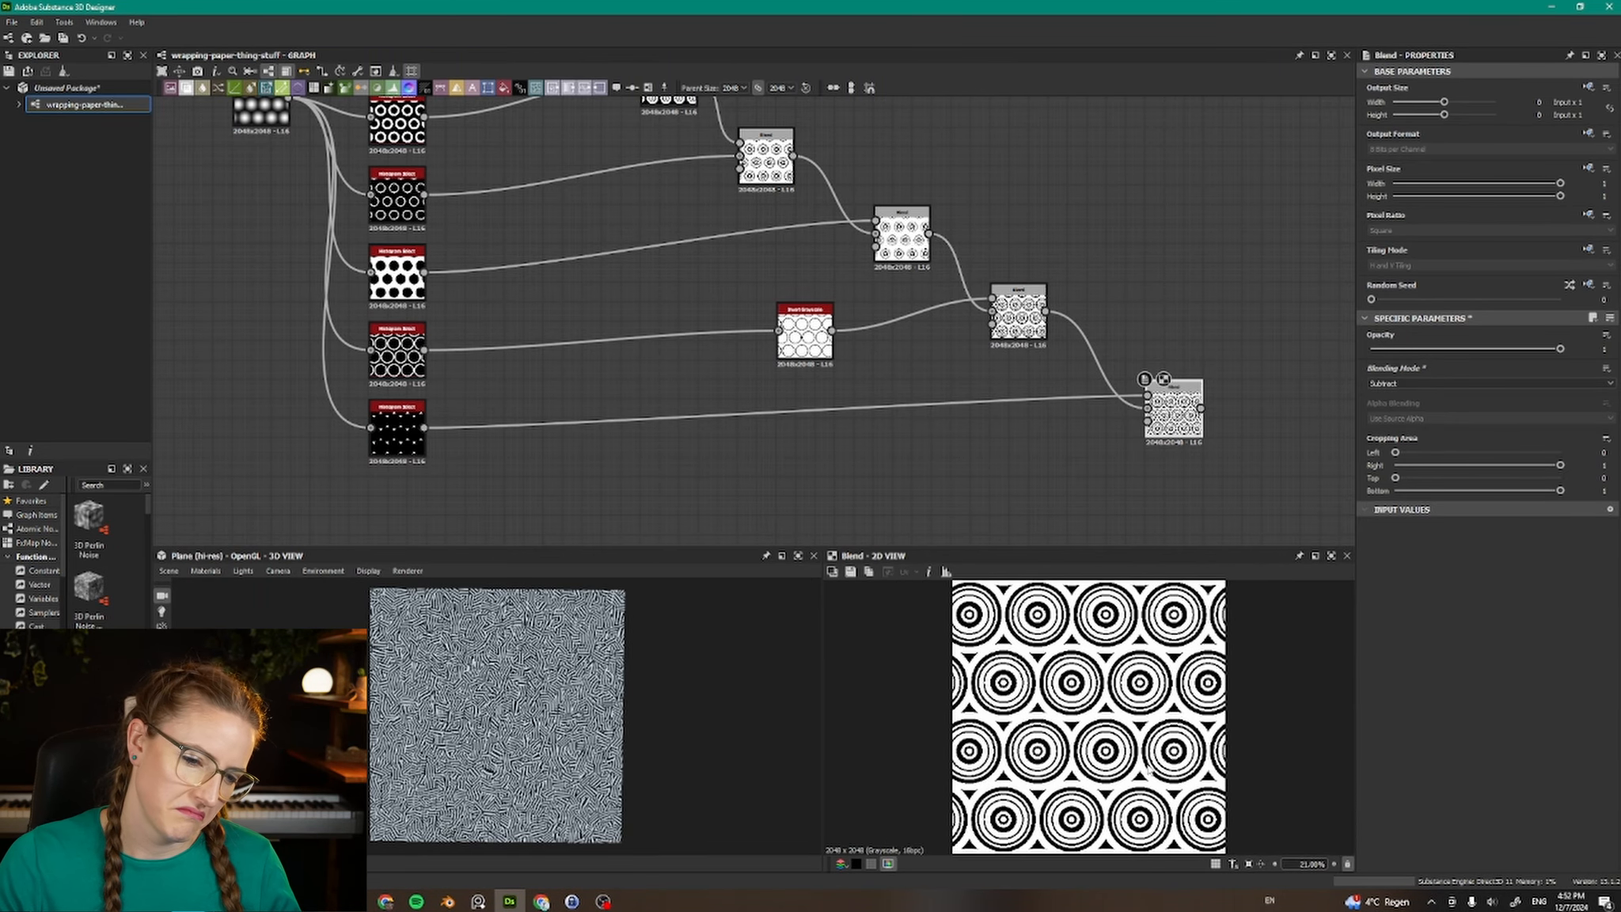
scroll(1063, 307, "down", 5)
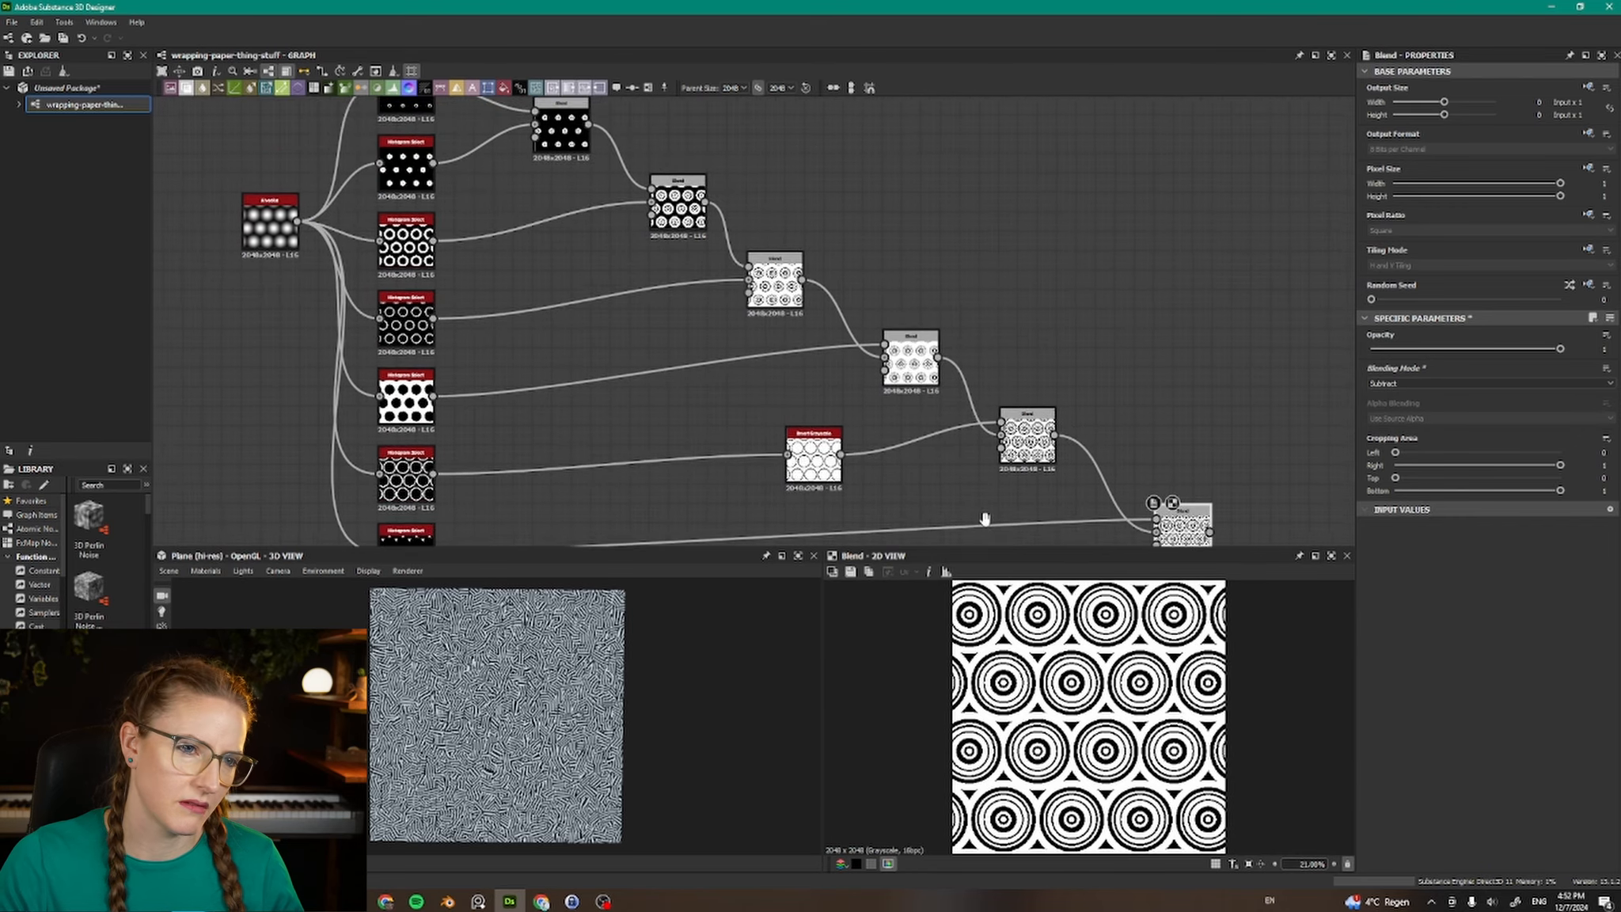
left_click_drag(927, 410, 1084, 267)
type("warp")
key("Return")
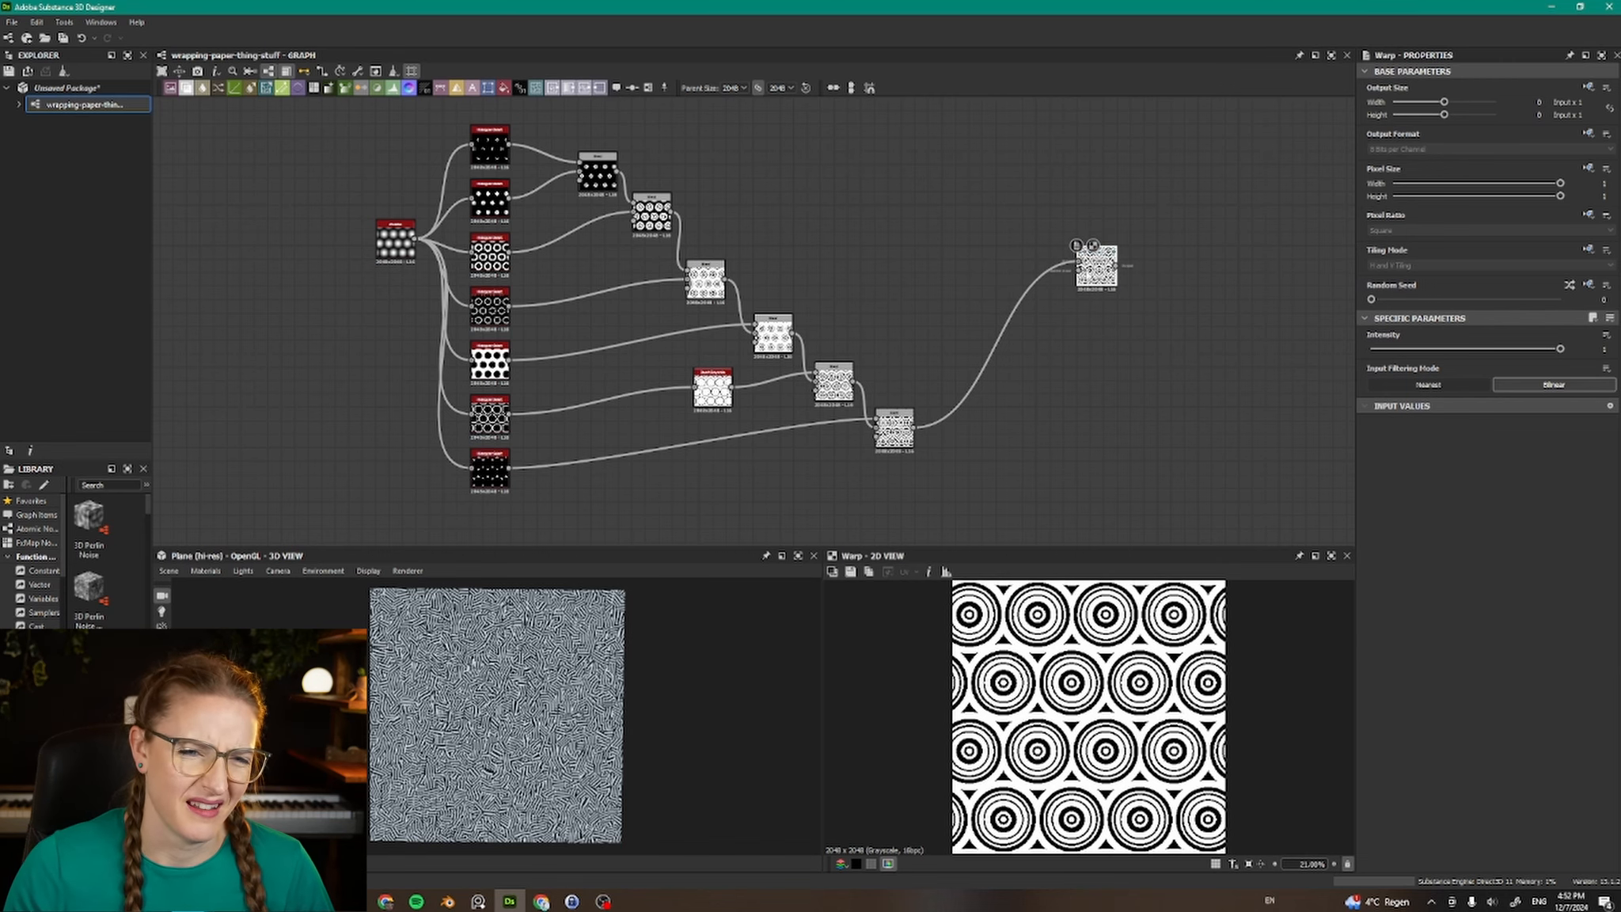
left_click_drag(1096, 269, 1029, 429)
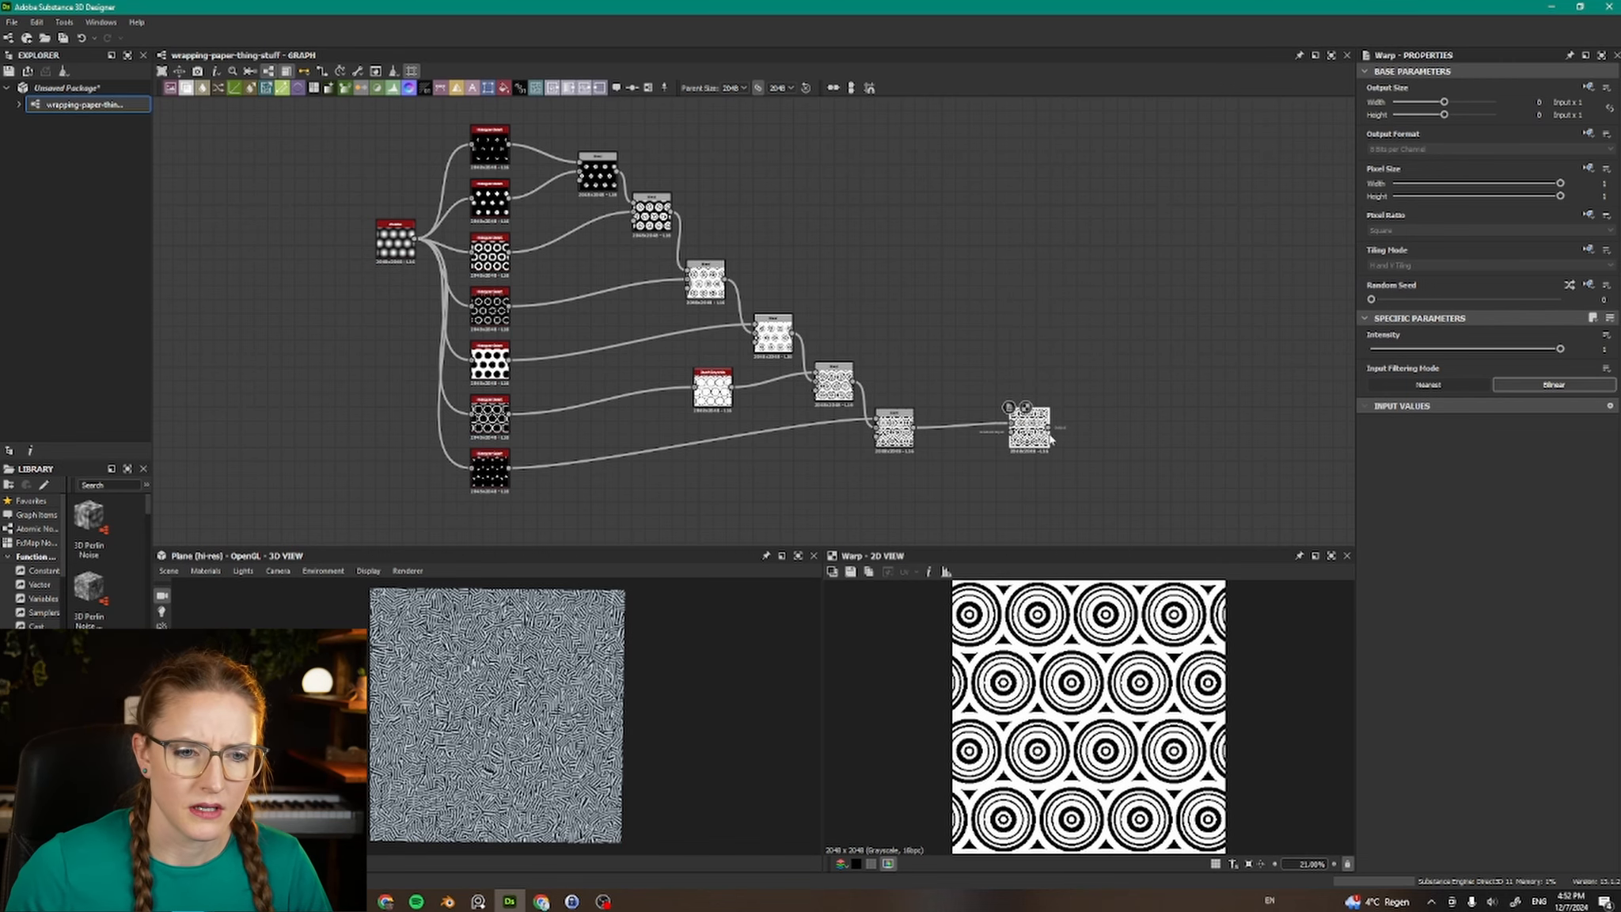
scroll(1051, 439, "up", 4)
middle_click_drag(1050, 439, 1025, 305)
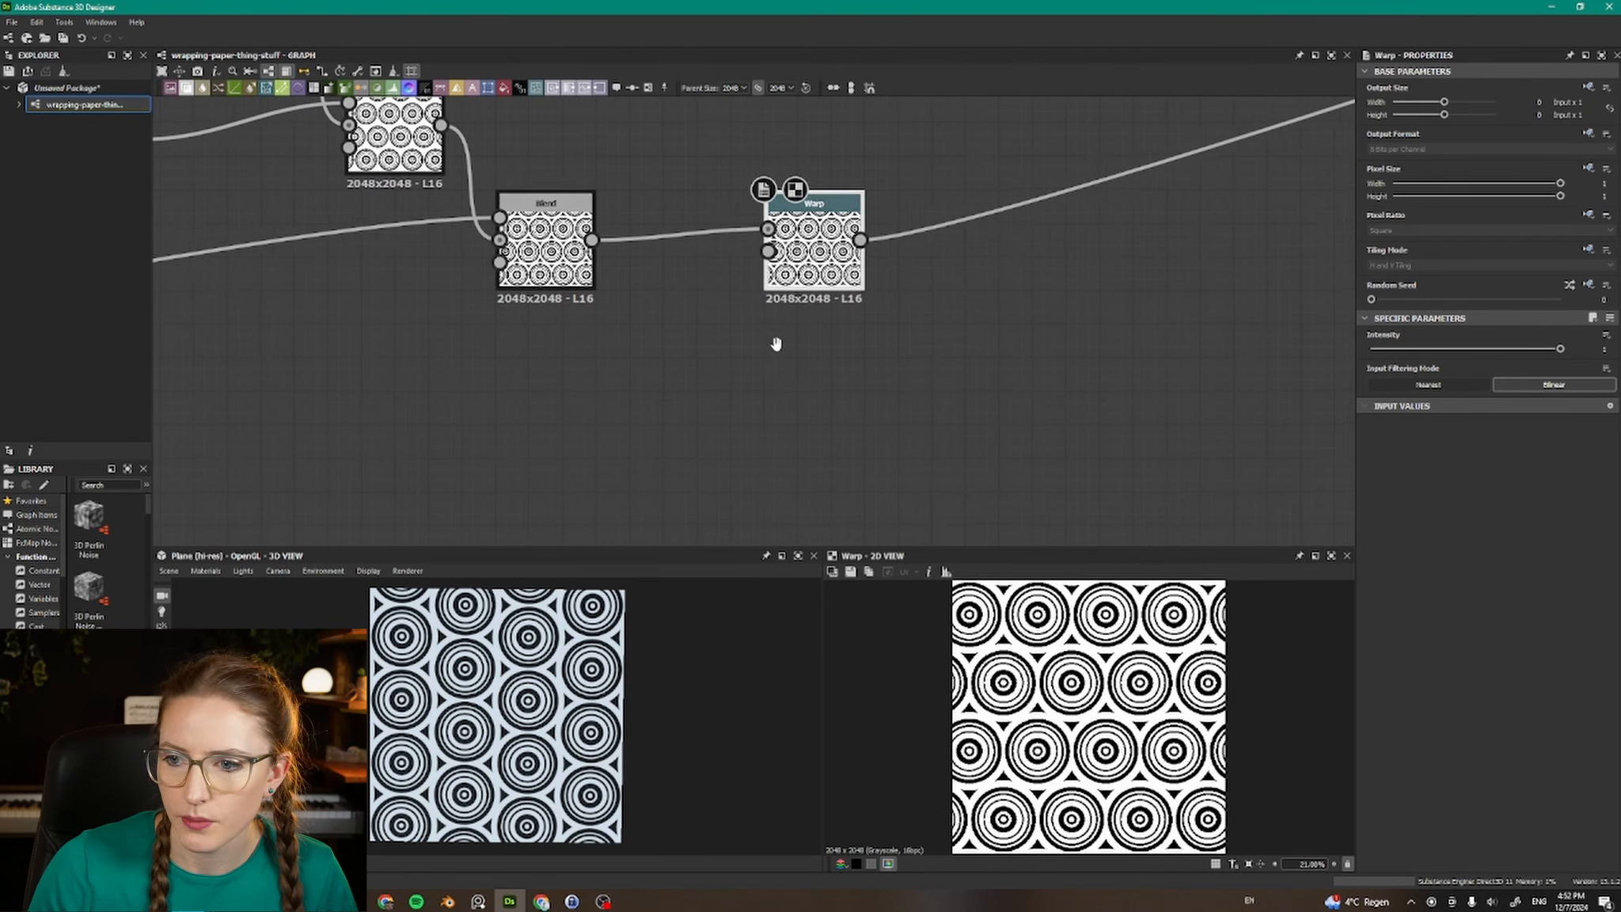
Add a Gaussian Noise node below the Warp and connect it to the Warp's Gradient Input.
middle_click_drag(775, 346, 773, 341)
key("space")
type("gaus")
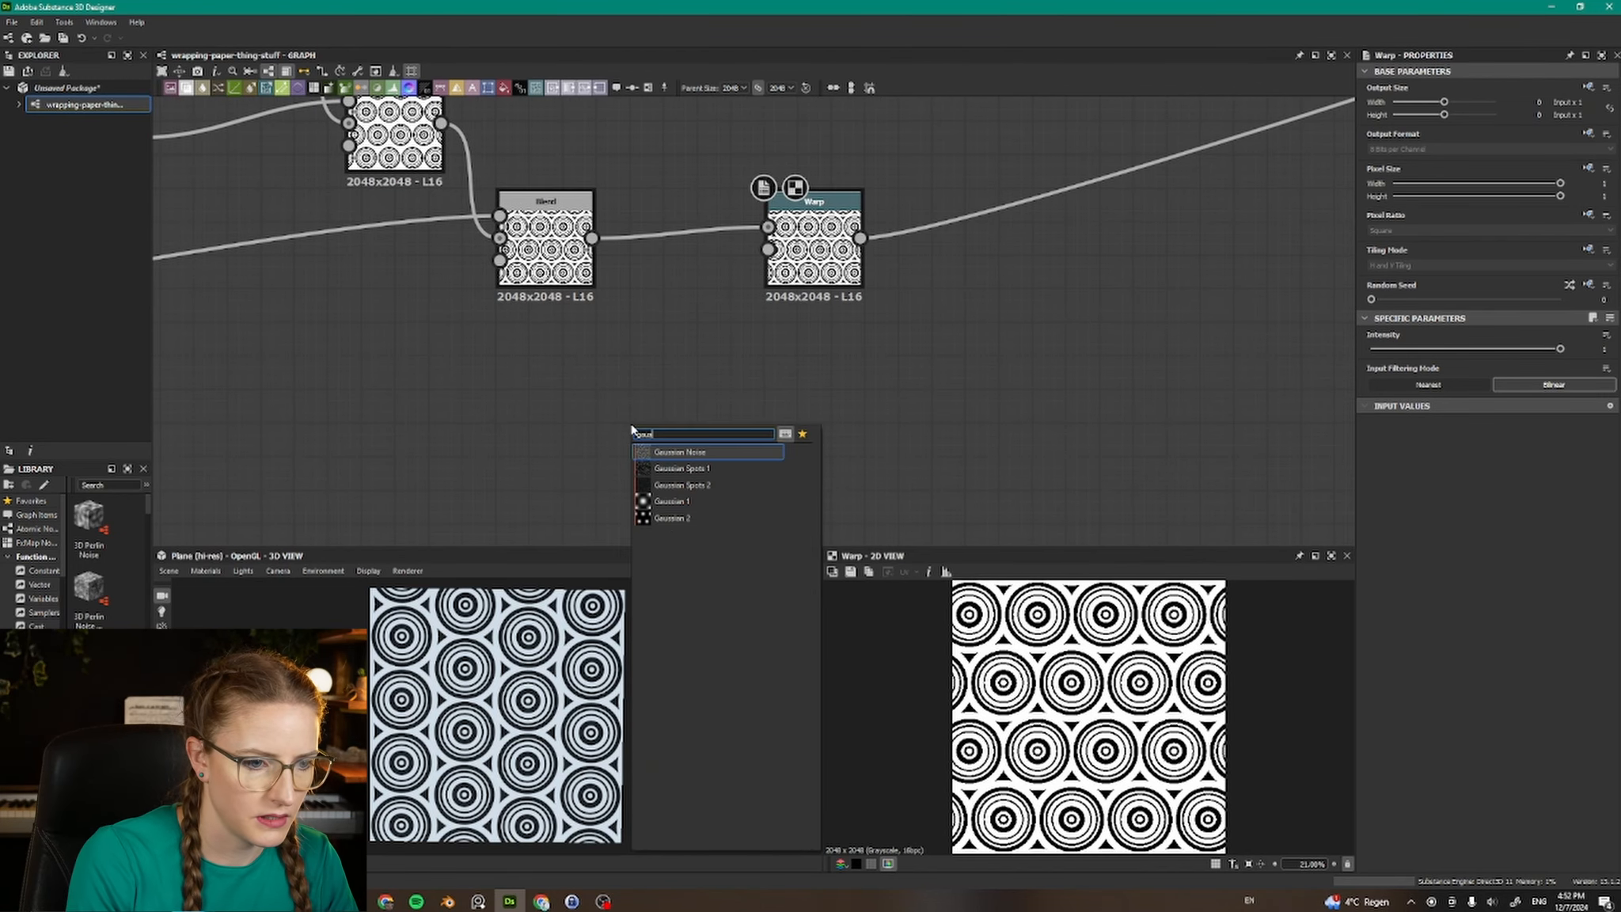
key("Return")
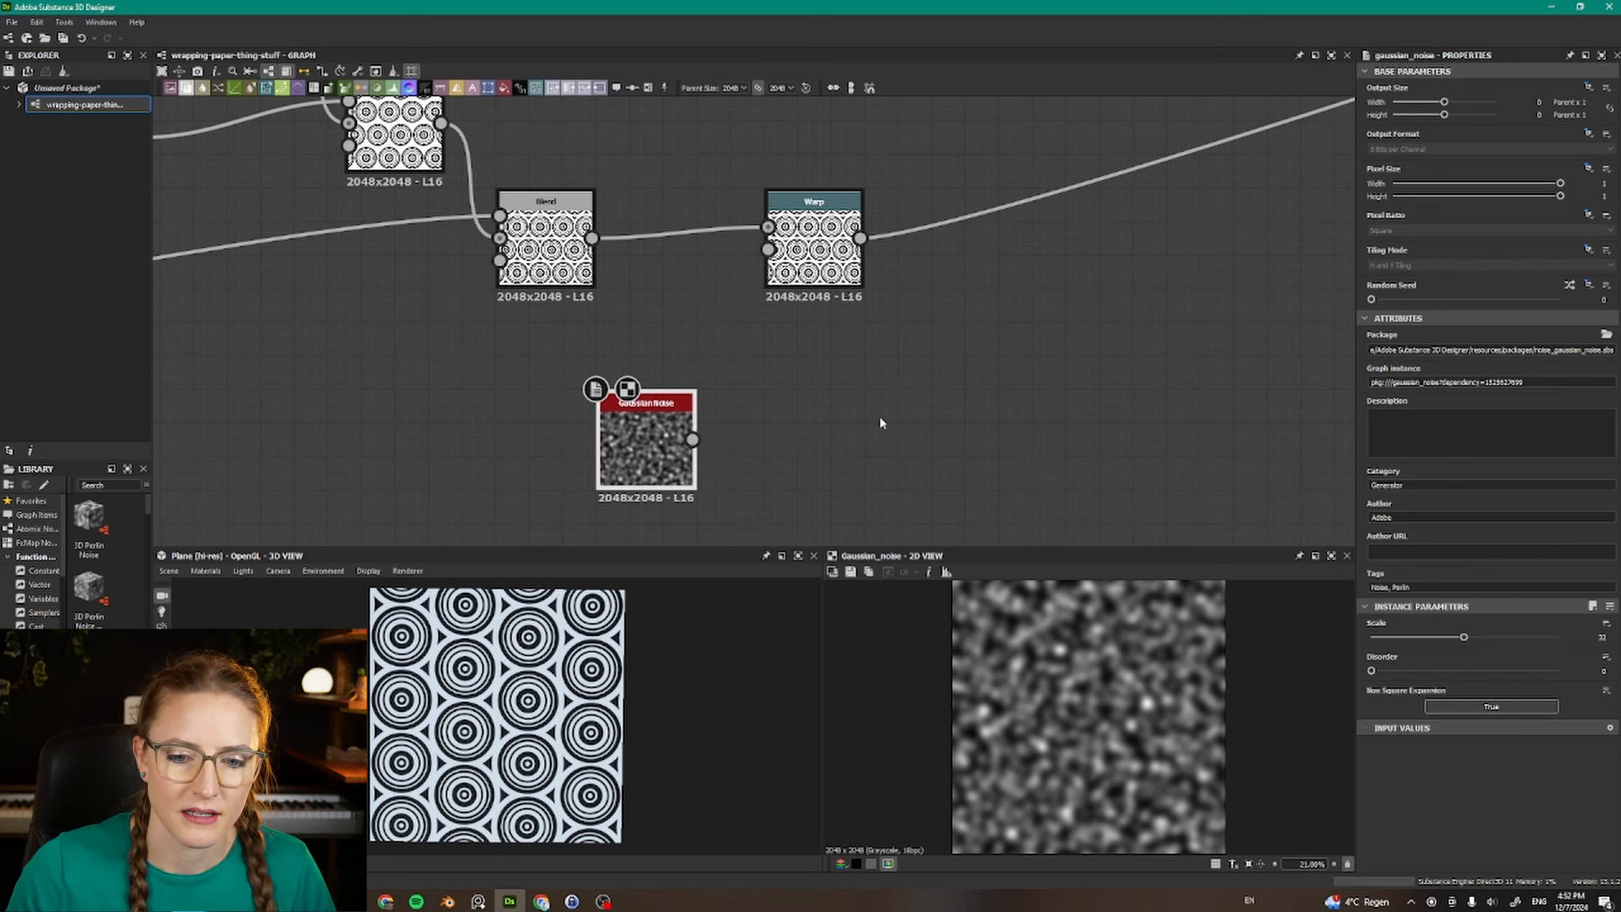
left_click_drag(692, 439, 768, 249)
Set the Warp's Intensity to 0.07 and move the Gaussian Noise node directly beneath the final Blend.
left_click(814, 245)
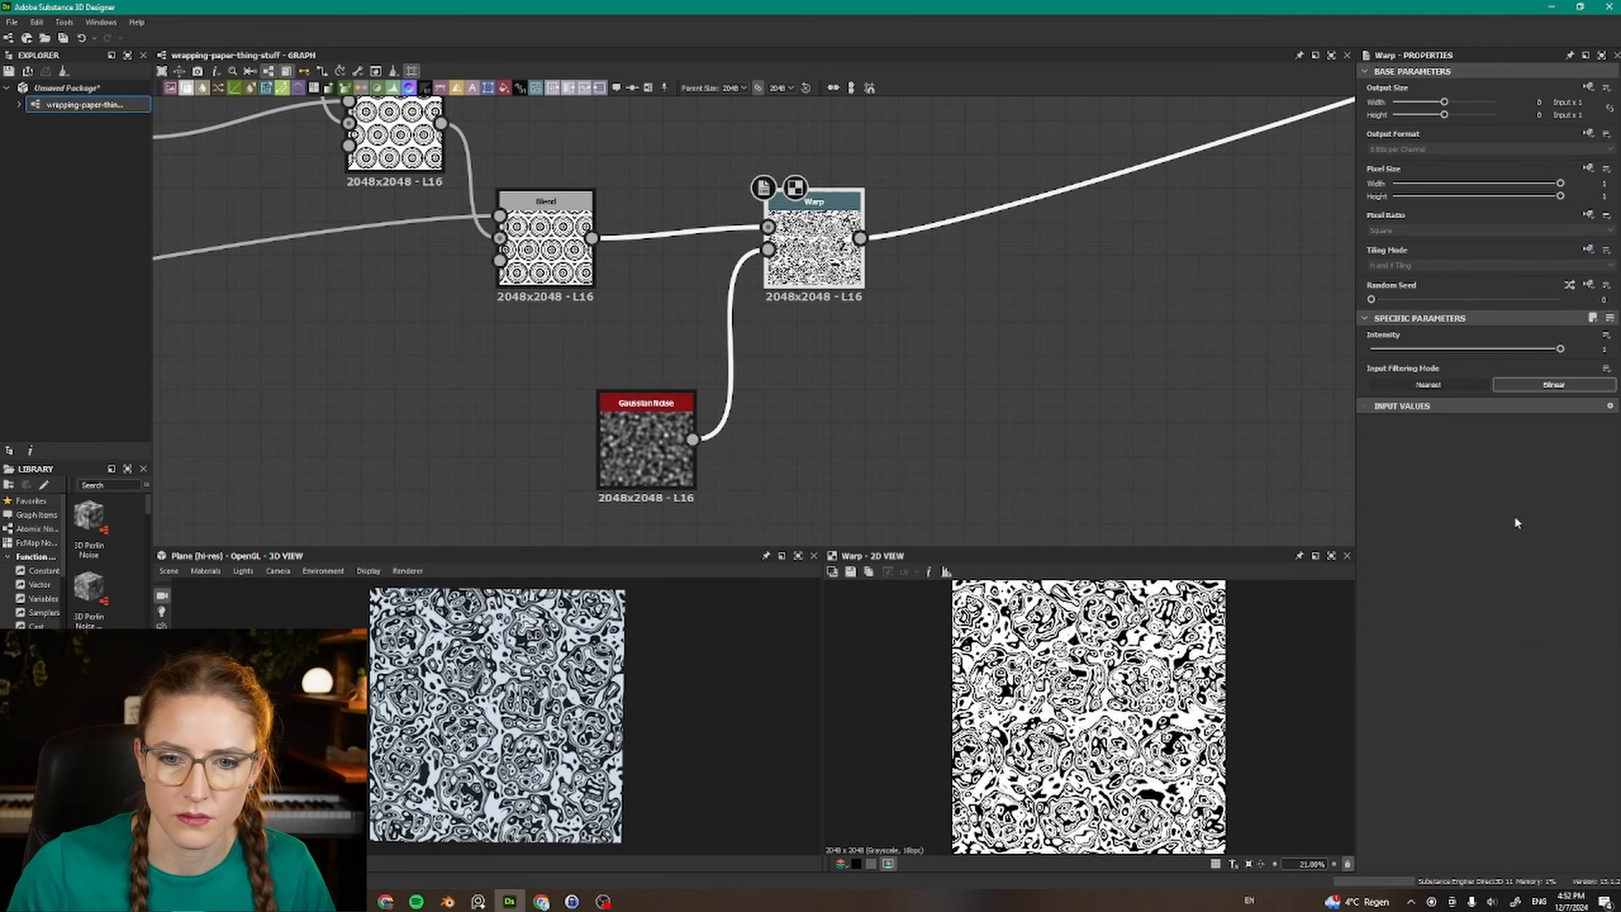
left_click_drag(1561, 349, 1477, 364)
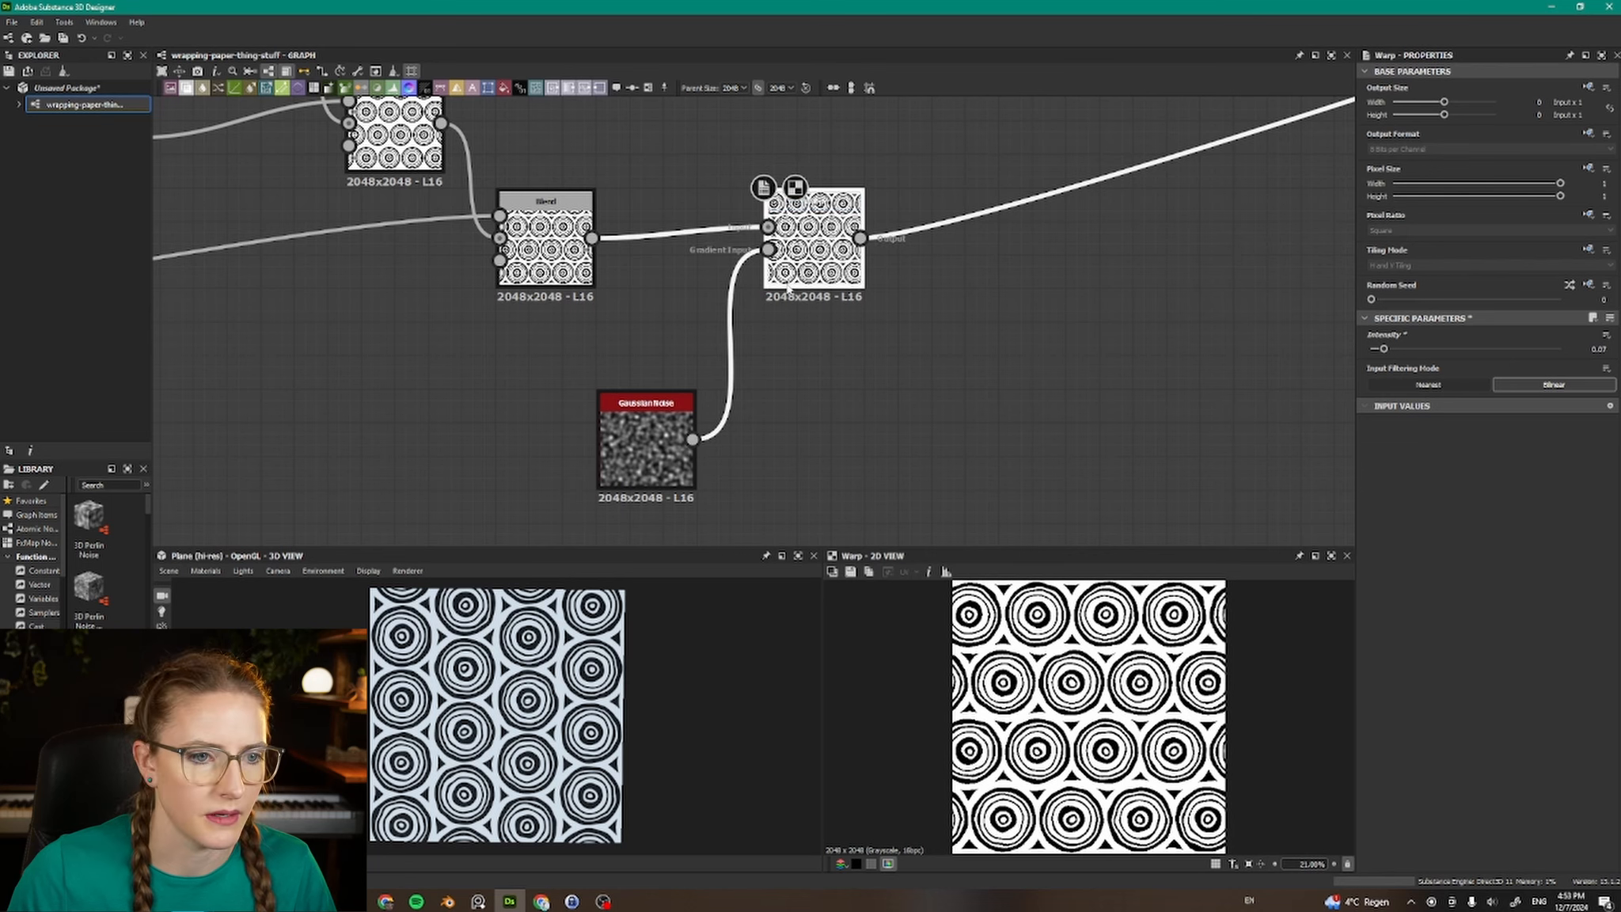
left_click_drag(647, 443, 546, 376)
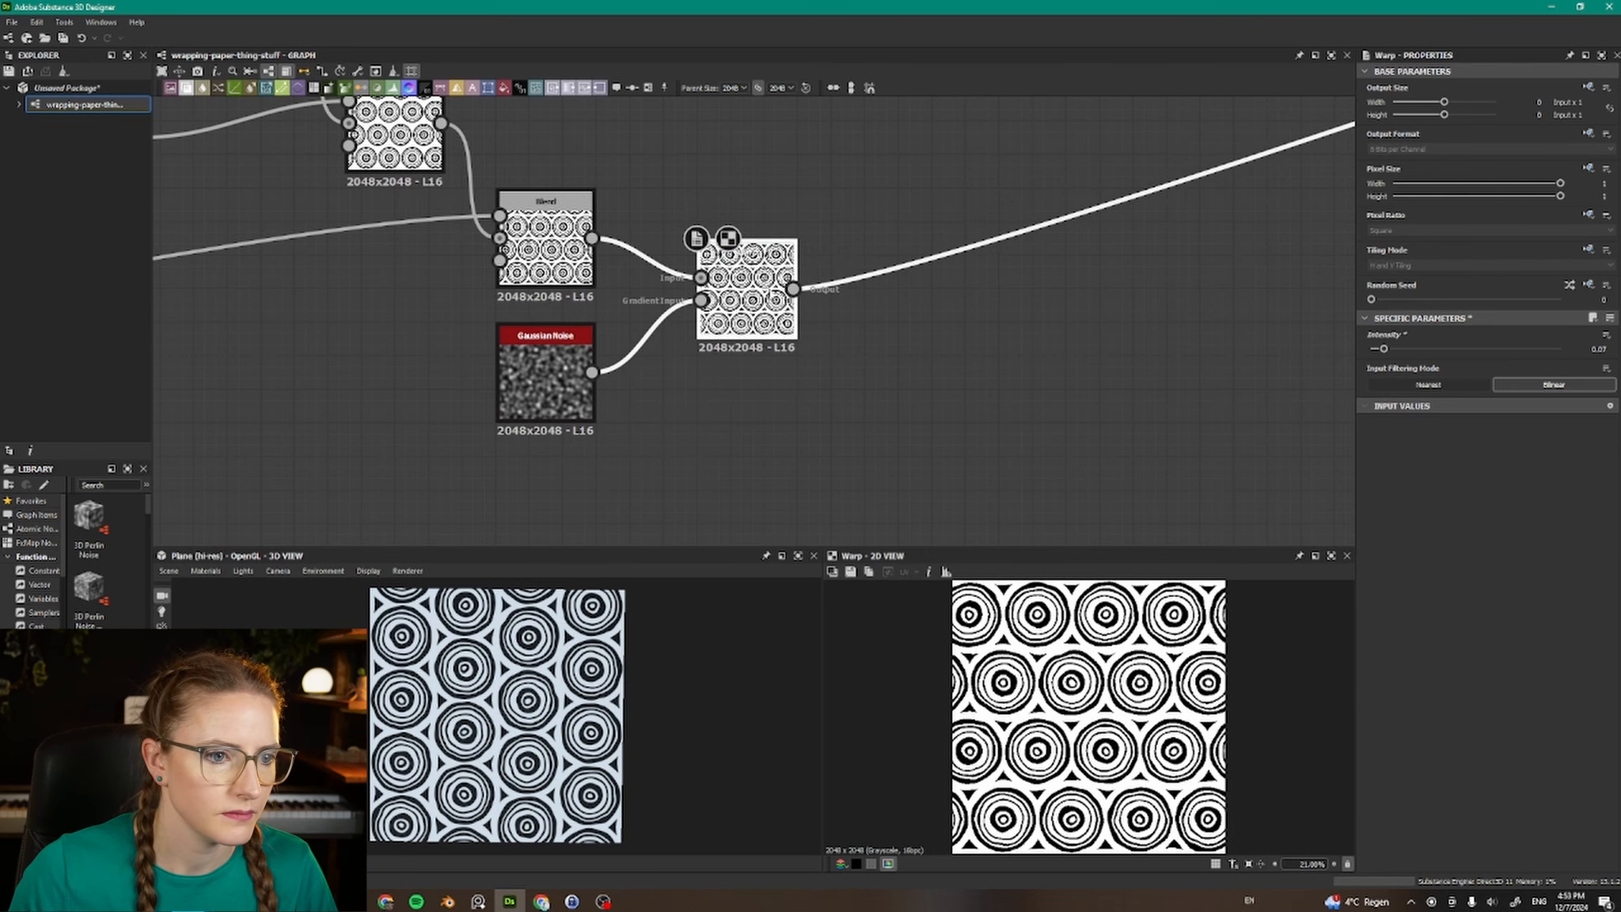
scroll(847, 290, "down", 5)
middle_click_drag(847, 289, 847, 349)
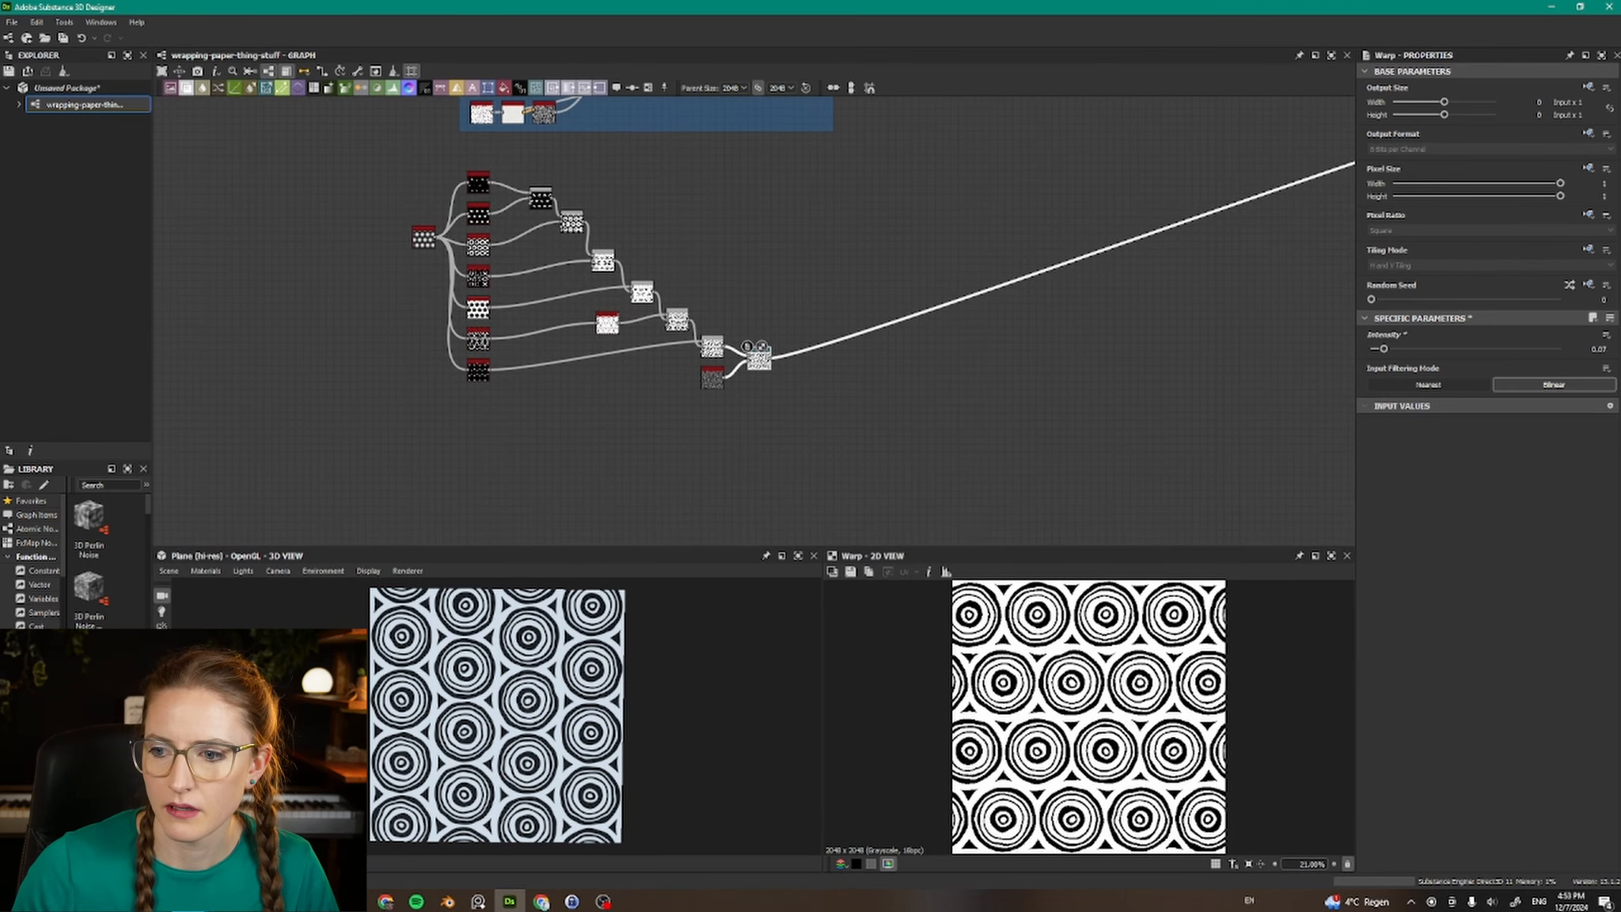
key("alt+Tab")
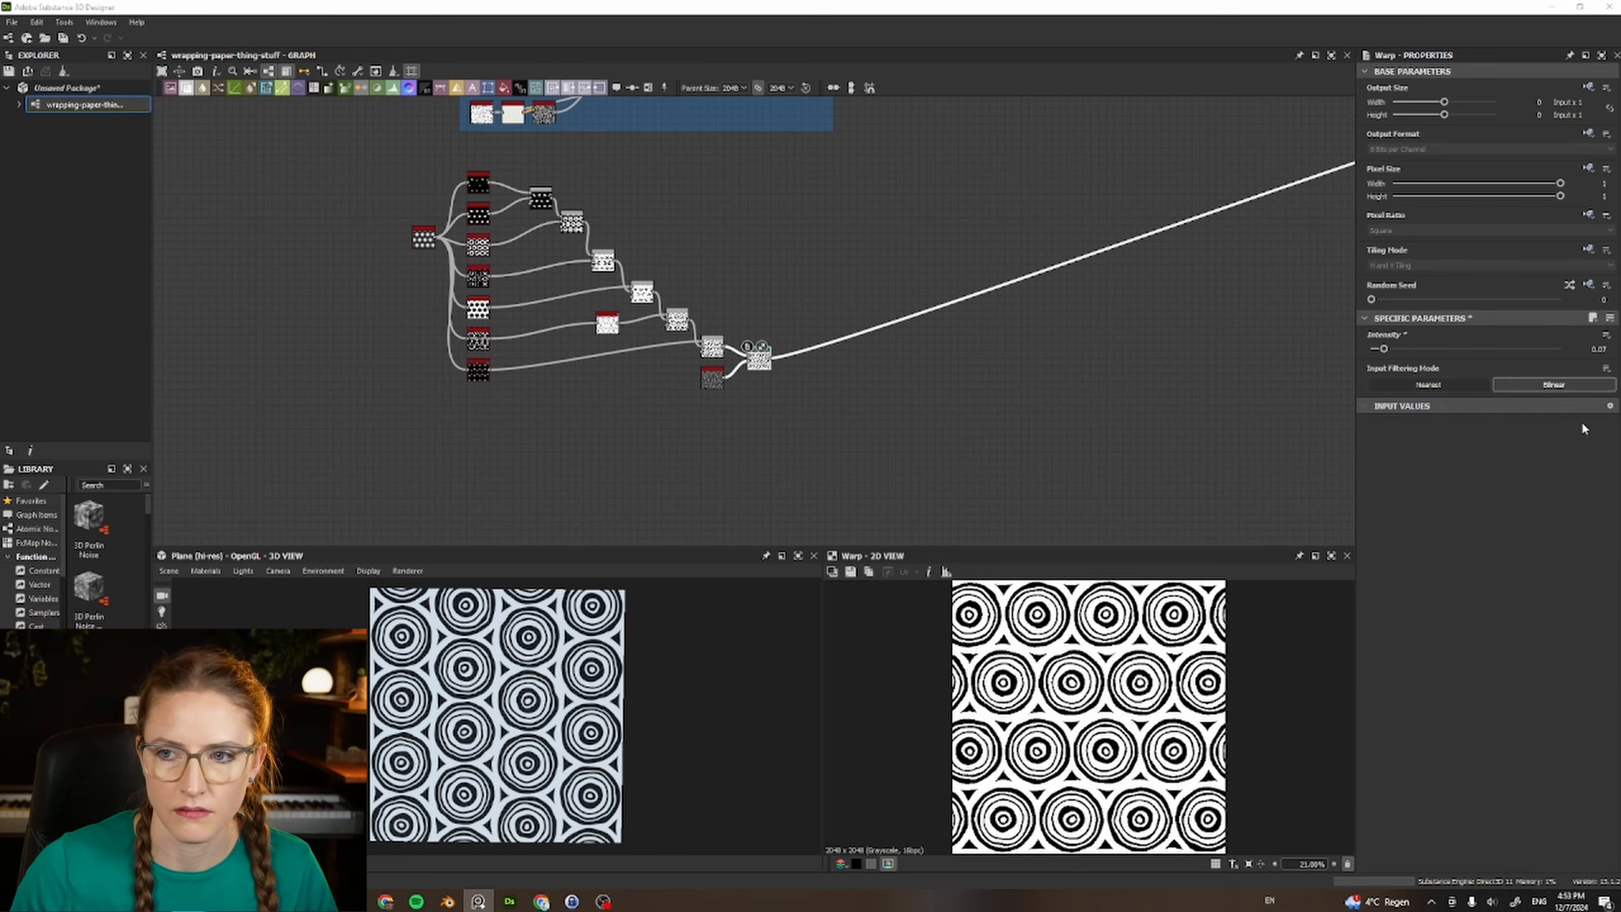
Insert a Transformation 2D node after the Warp, scale the pattern down with the /2 option and place the node close to the Warp.
scroll(807, 347, "up", 5)
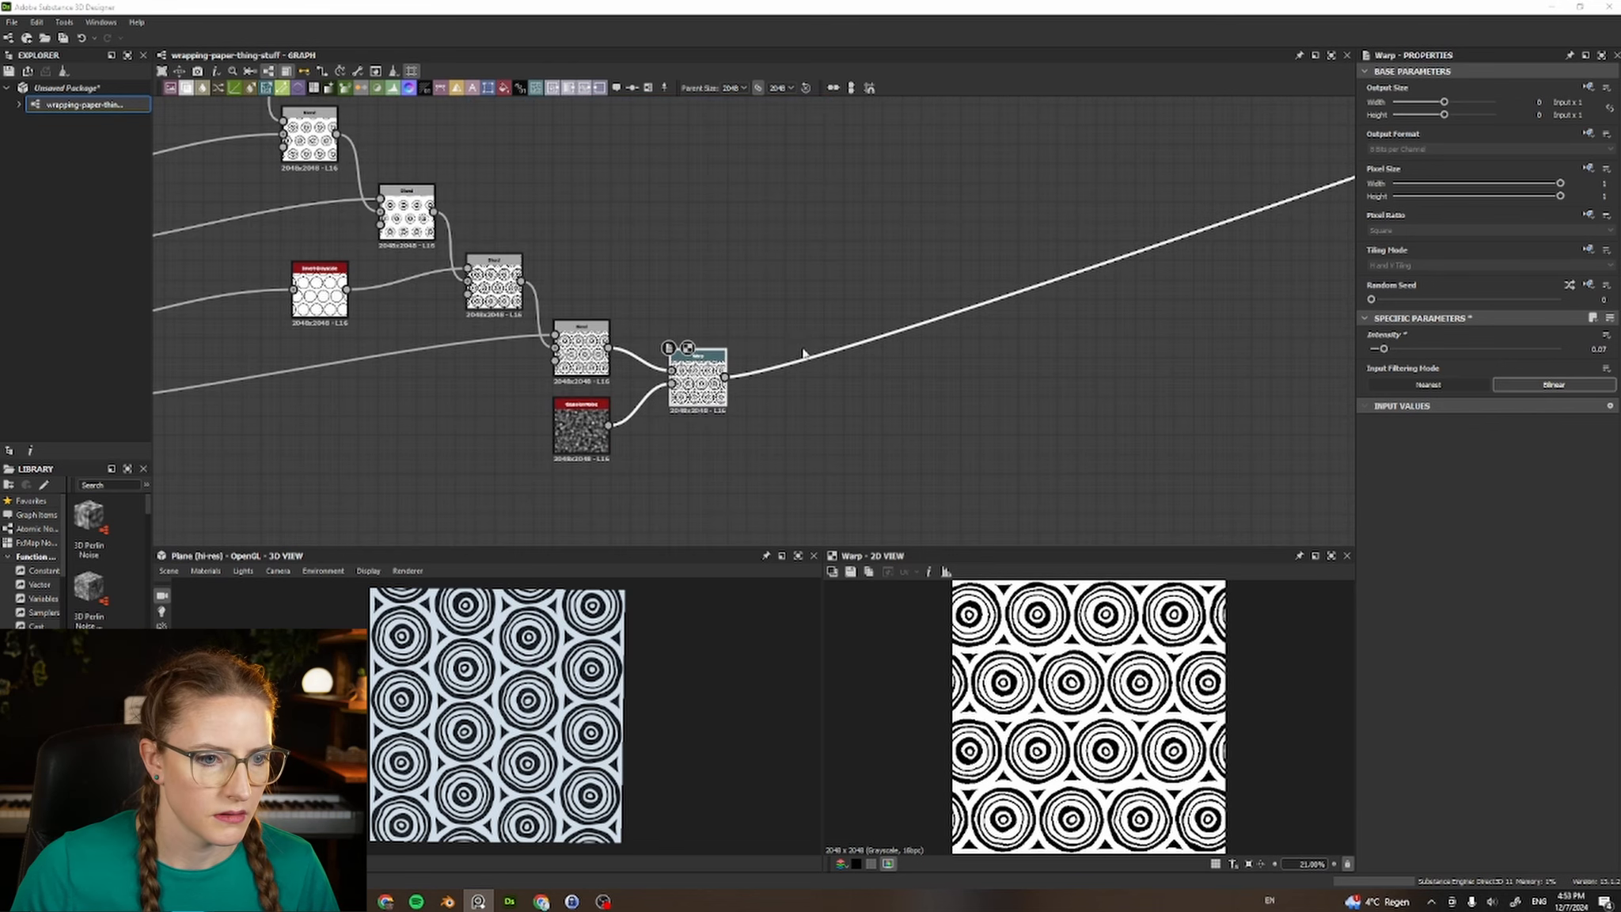
left_click(696, 383)
scroll(697, 383, "up", 1)
key("space")
type("tra")
key("Return")
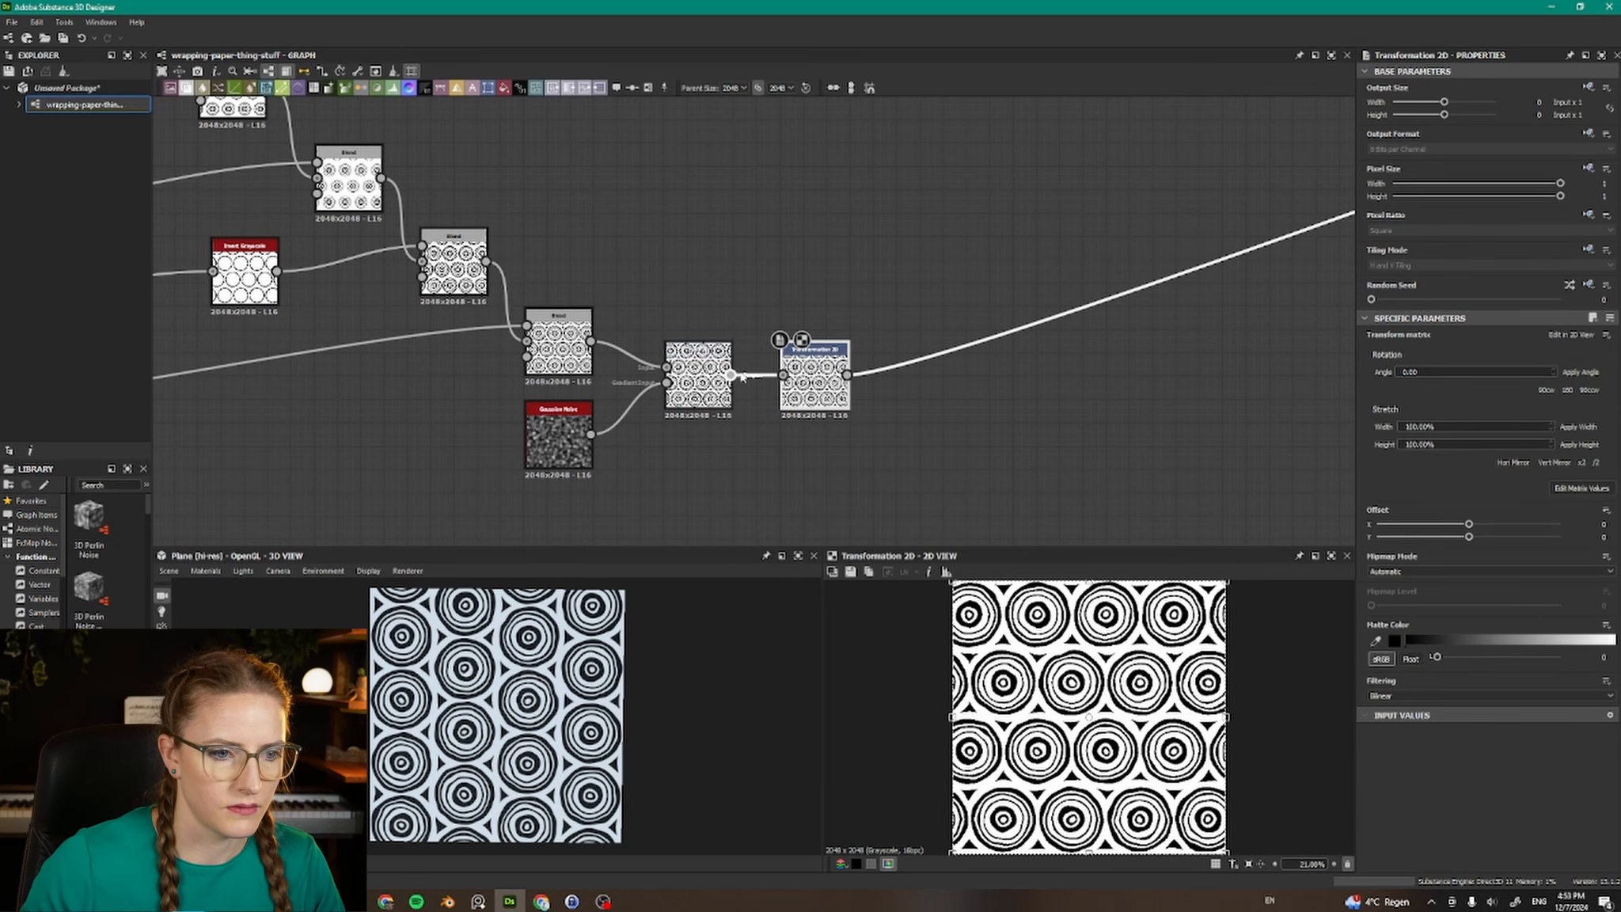
left_click(1595, 463)
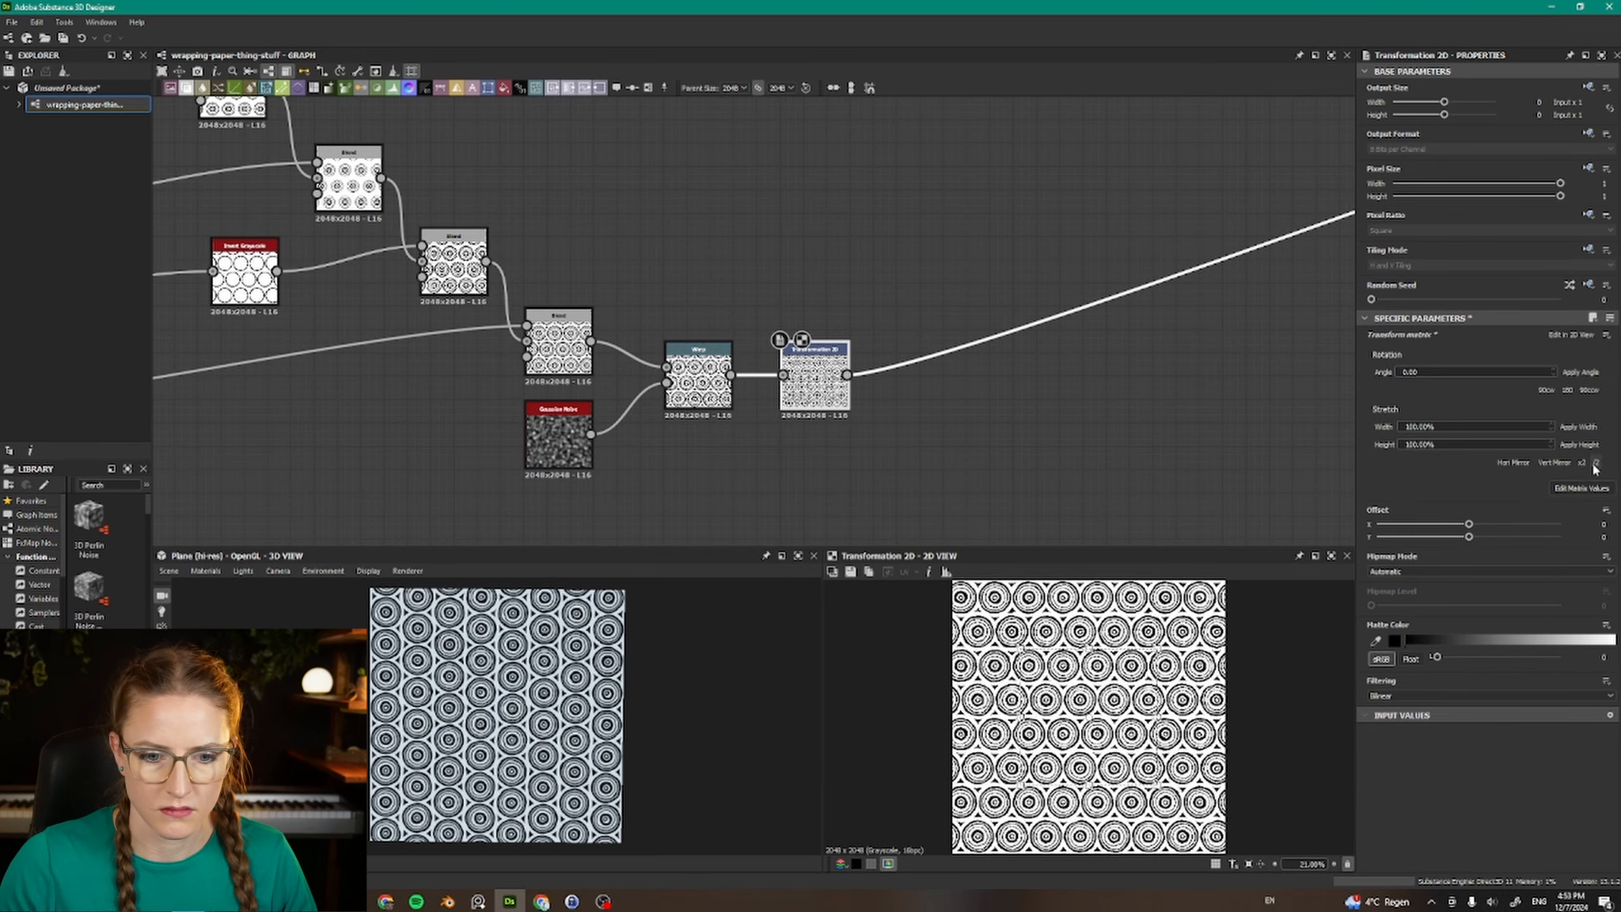
left_click_drag(823, 390, 800, 387)
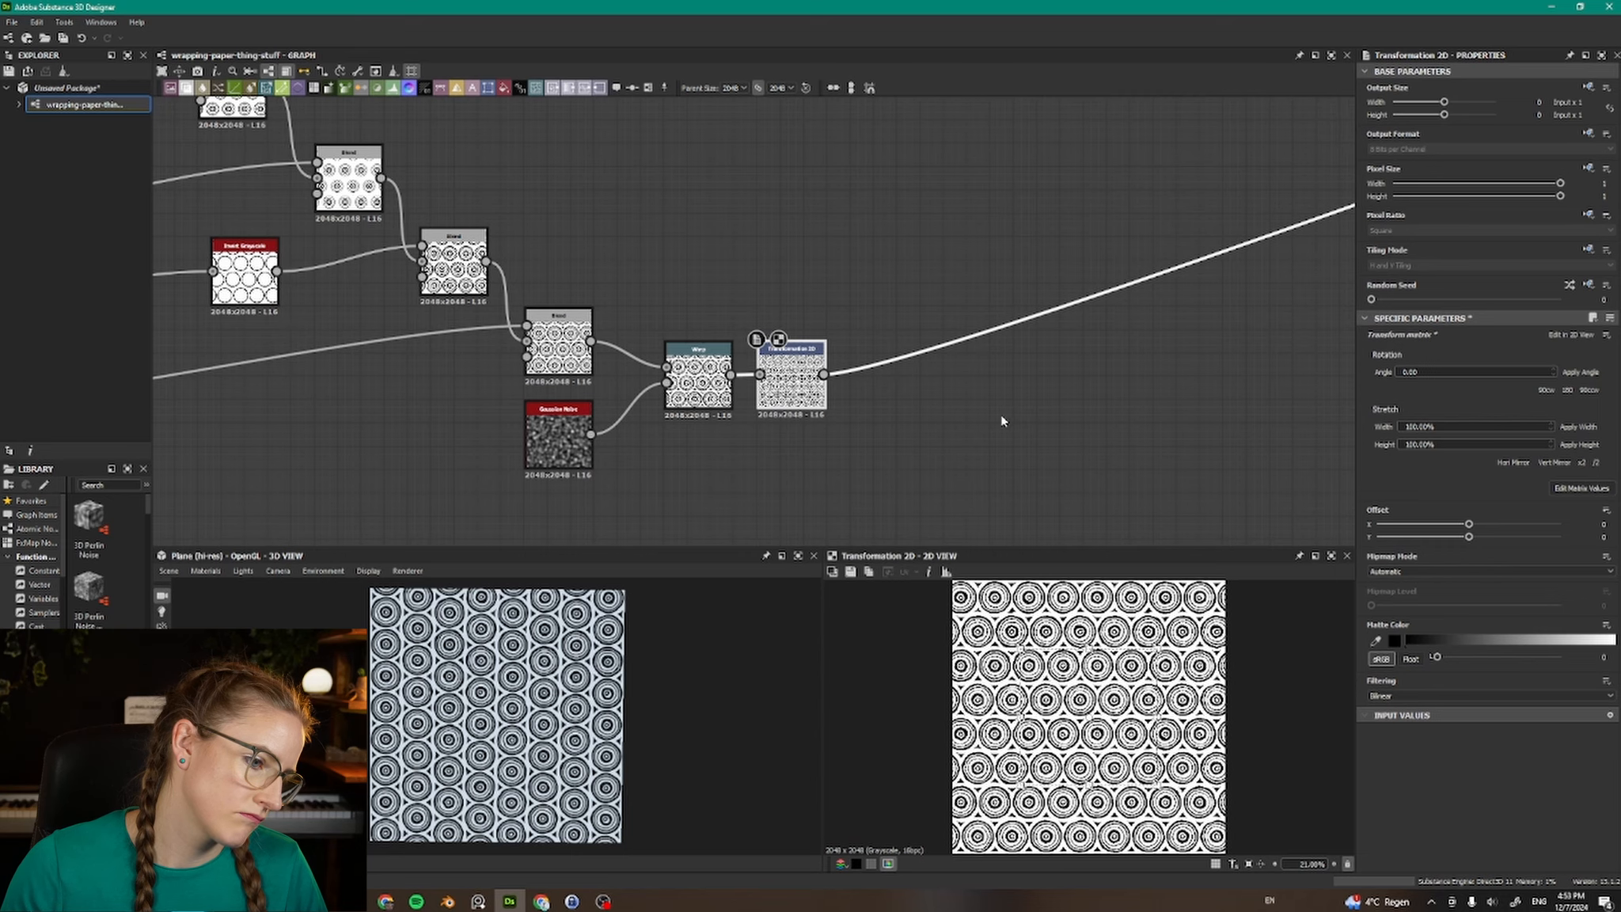
Enclose all nodes of the second pattern in a frame titled "pattern-02".
scroll(850, 206, "down", 5)
middle_click_drag(969, 235, 942, 428)
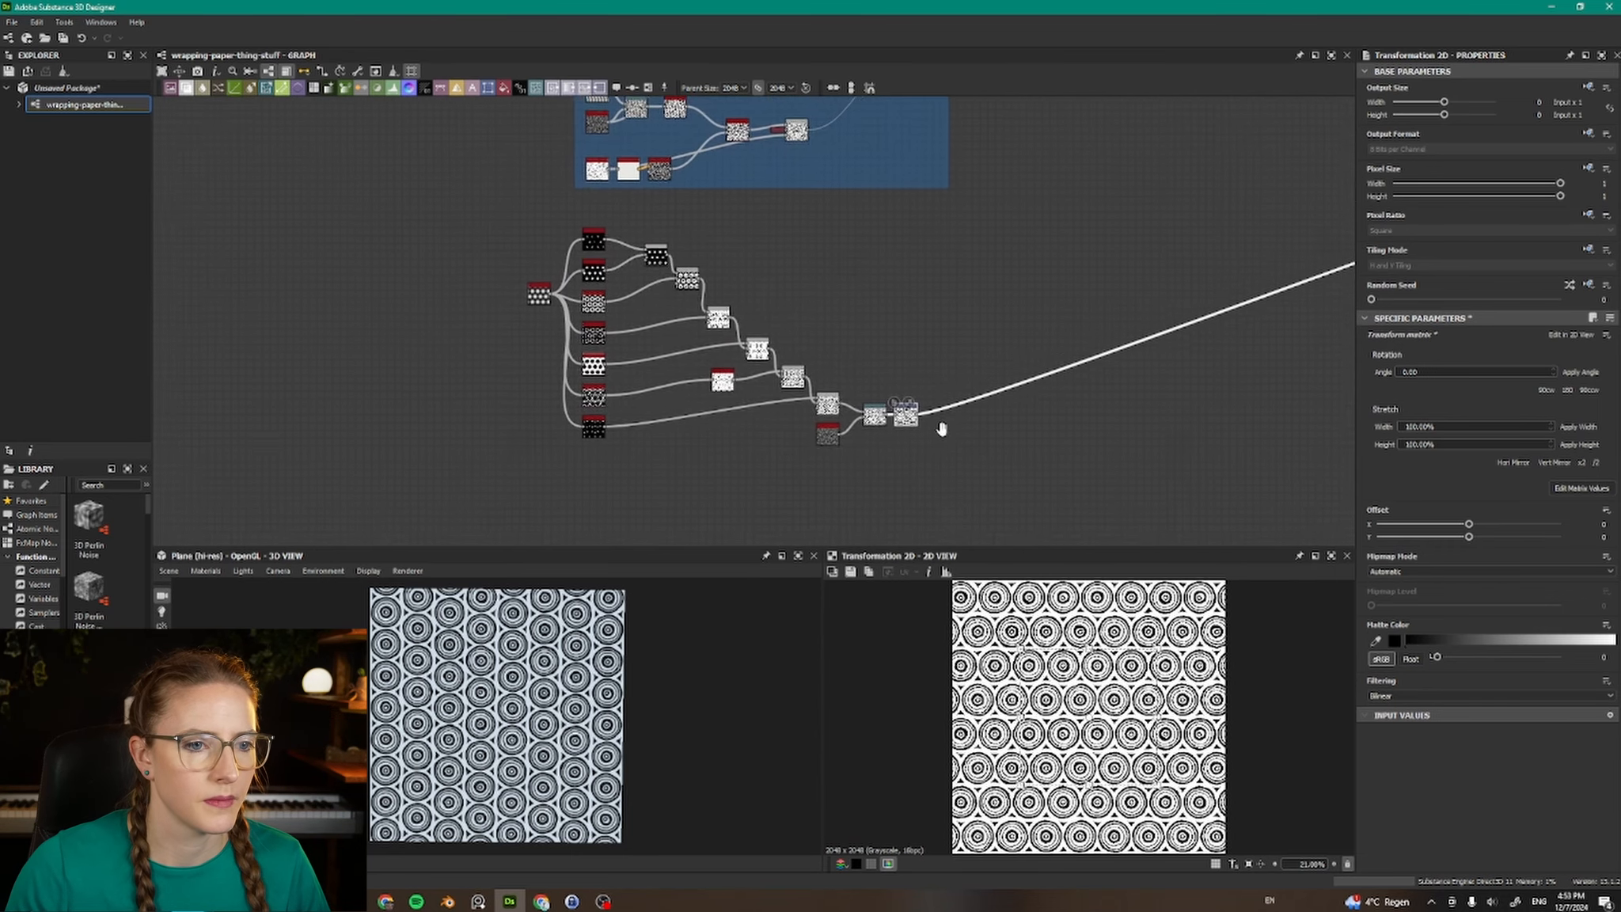
scroll(950, 431, "down", 1)
left_click_drag(572, 264, 916, 456)
right_click(911, 428)
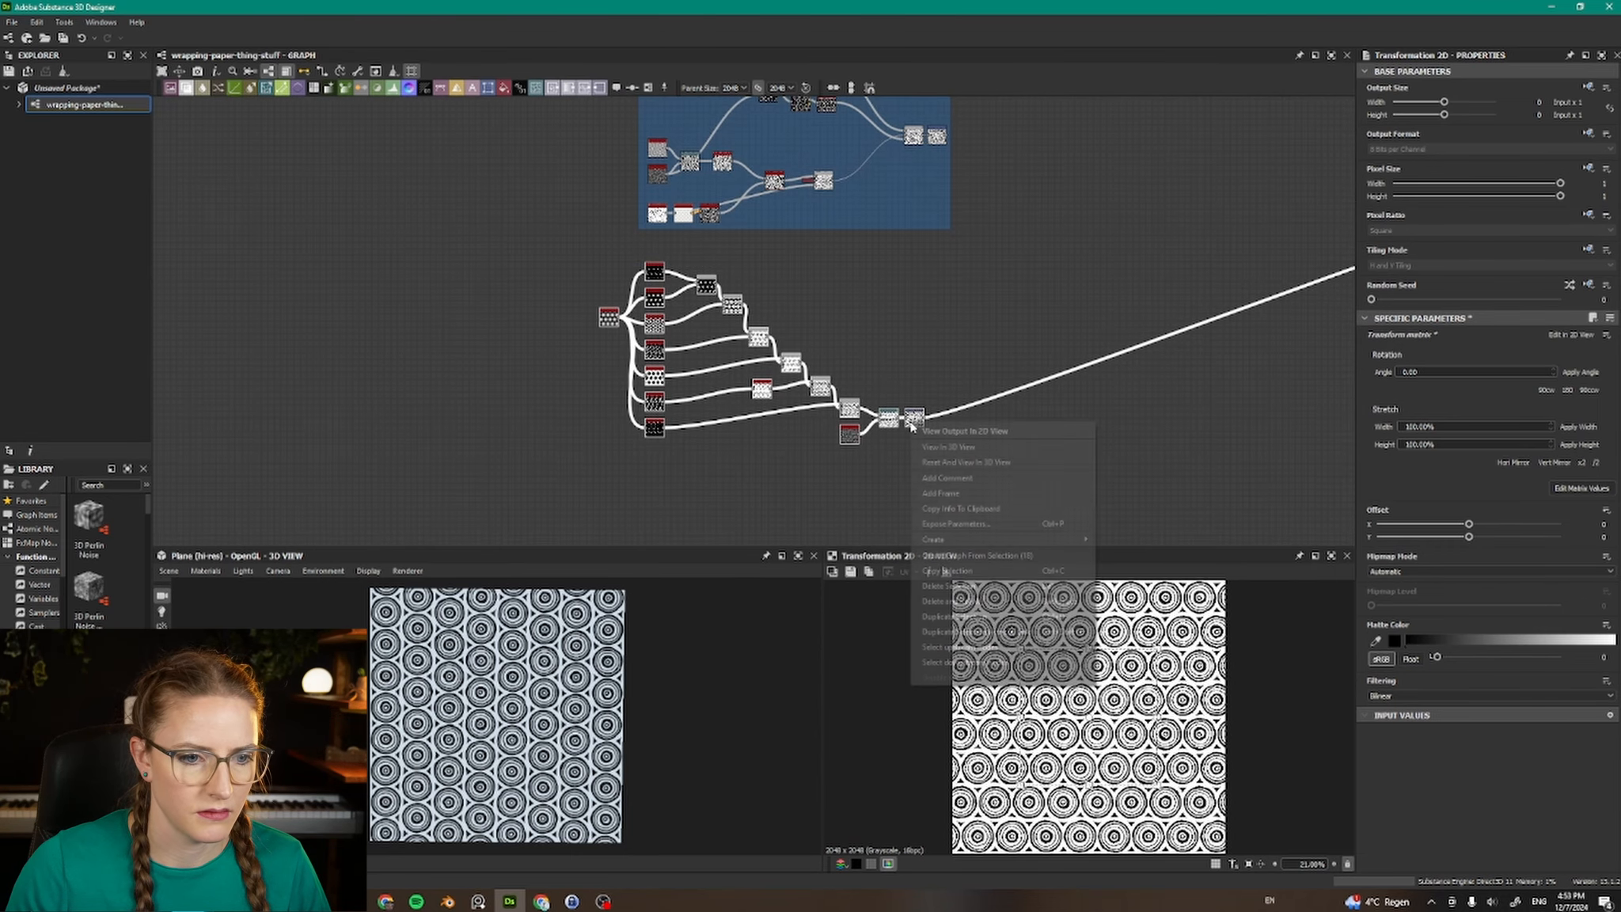
left_click(940, 493)
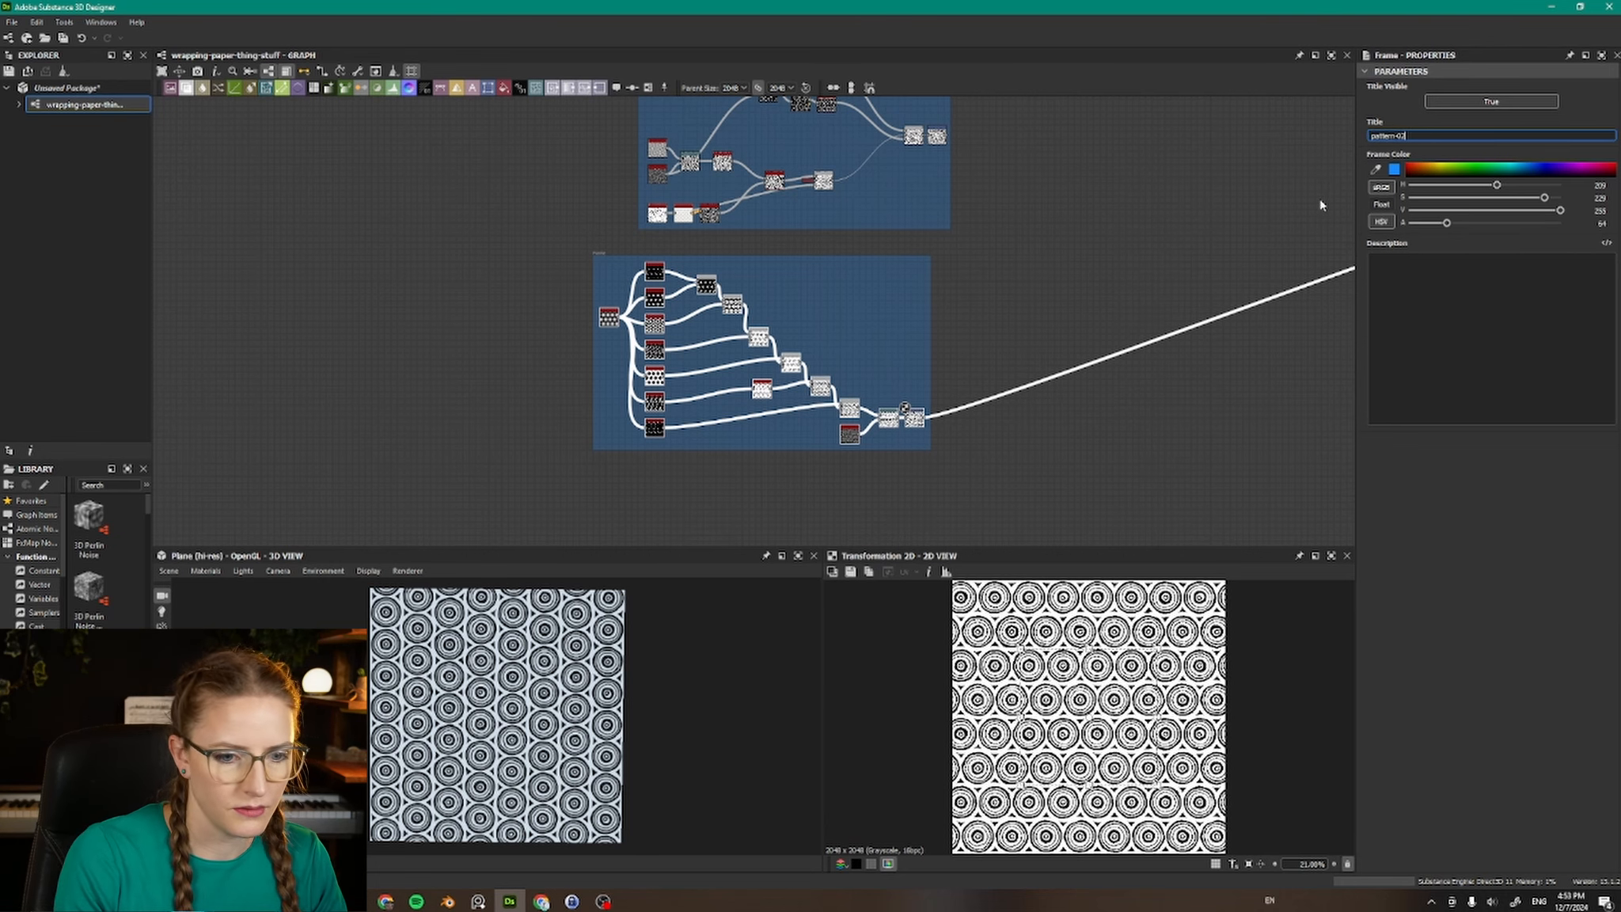
key("Return")
scroll(802, 368, "up", 6)
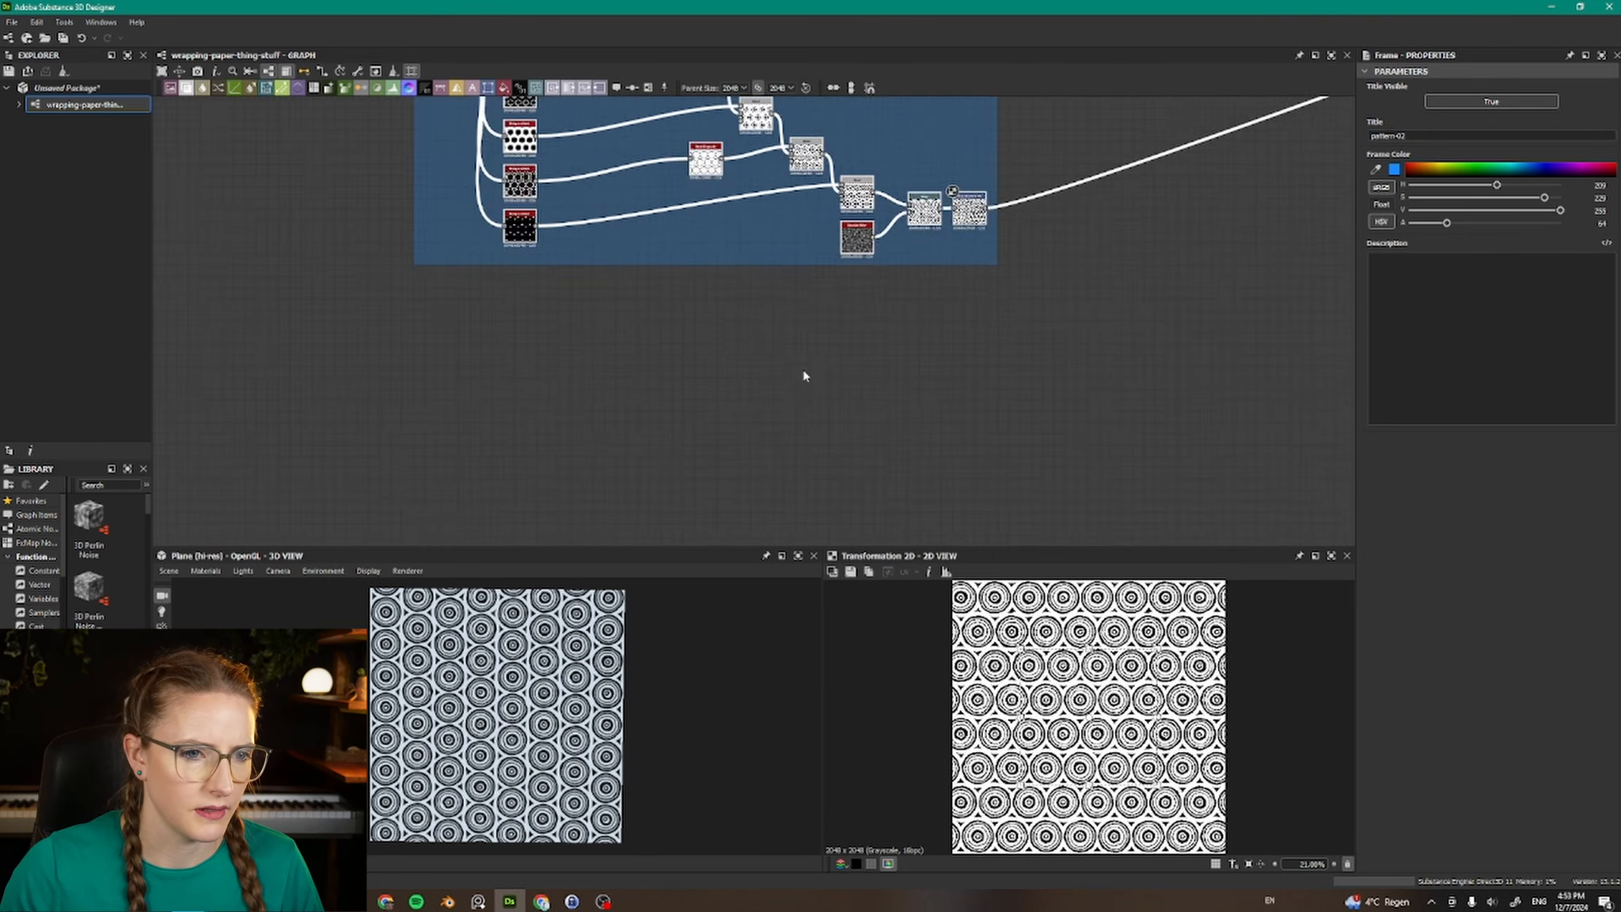
middle_click_drag(679, 359, 788, 262)
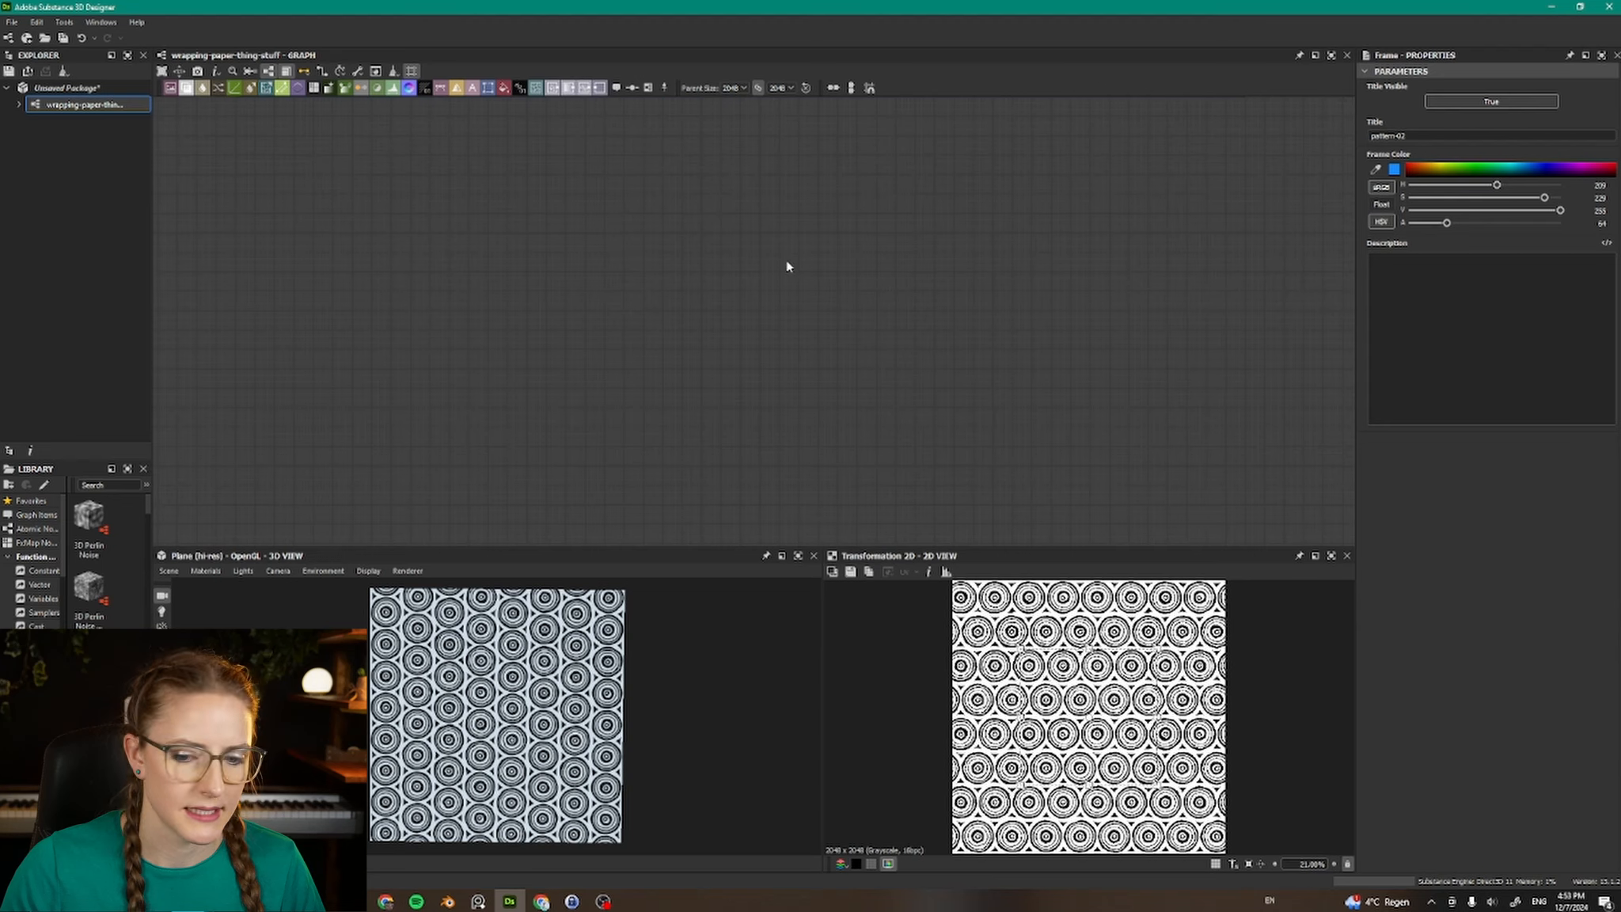